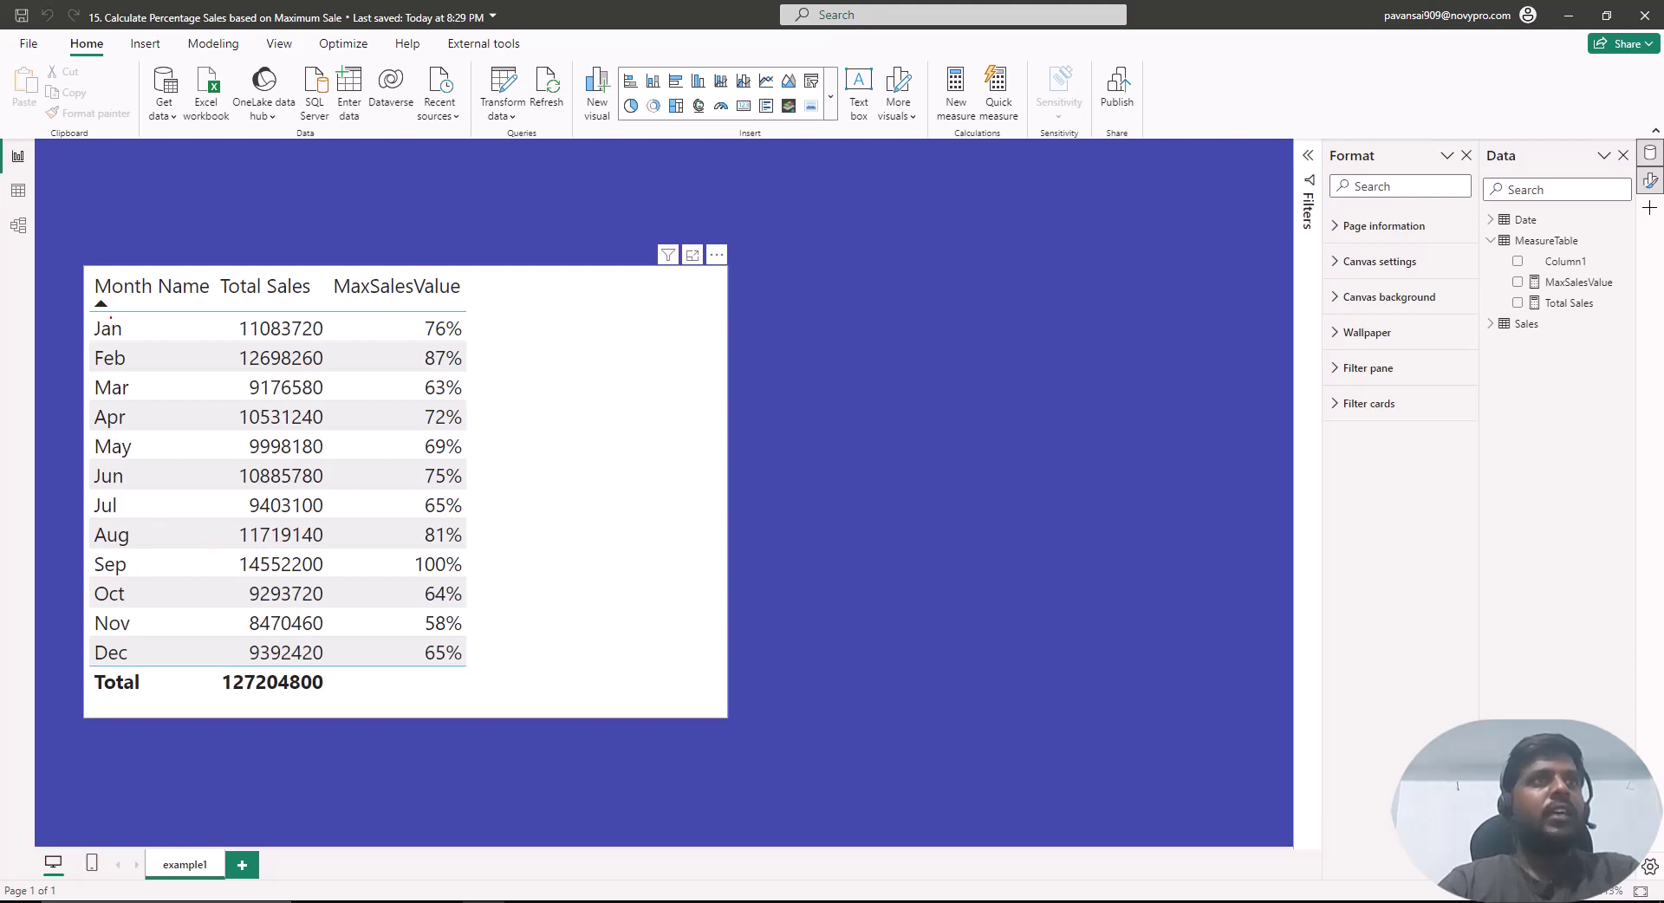
drag(103, 267, 157, 242)
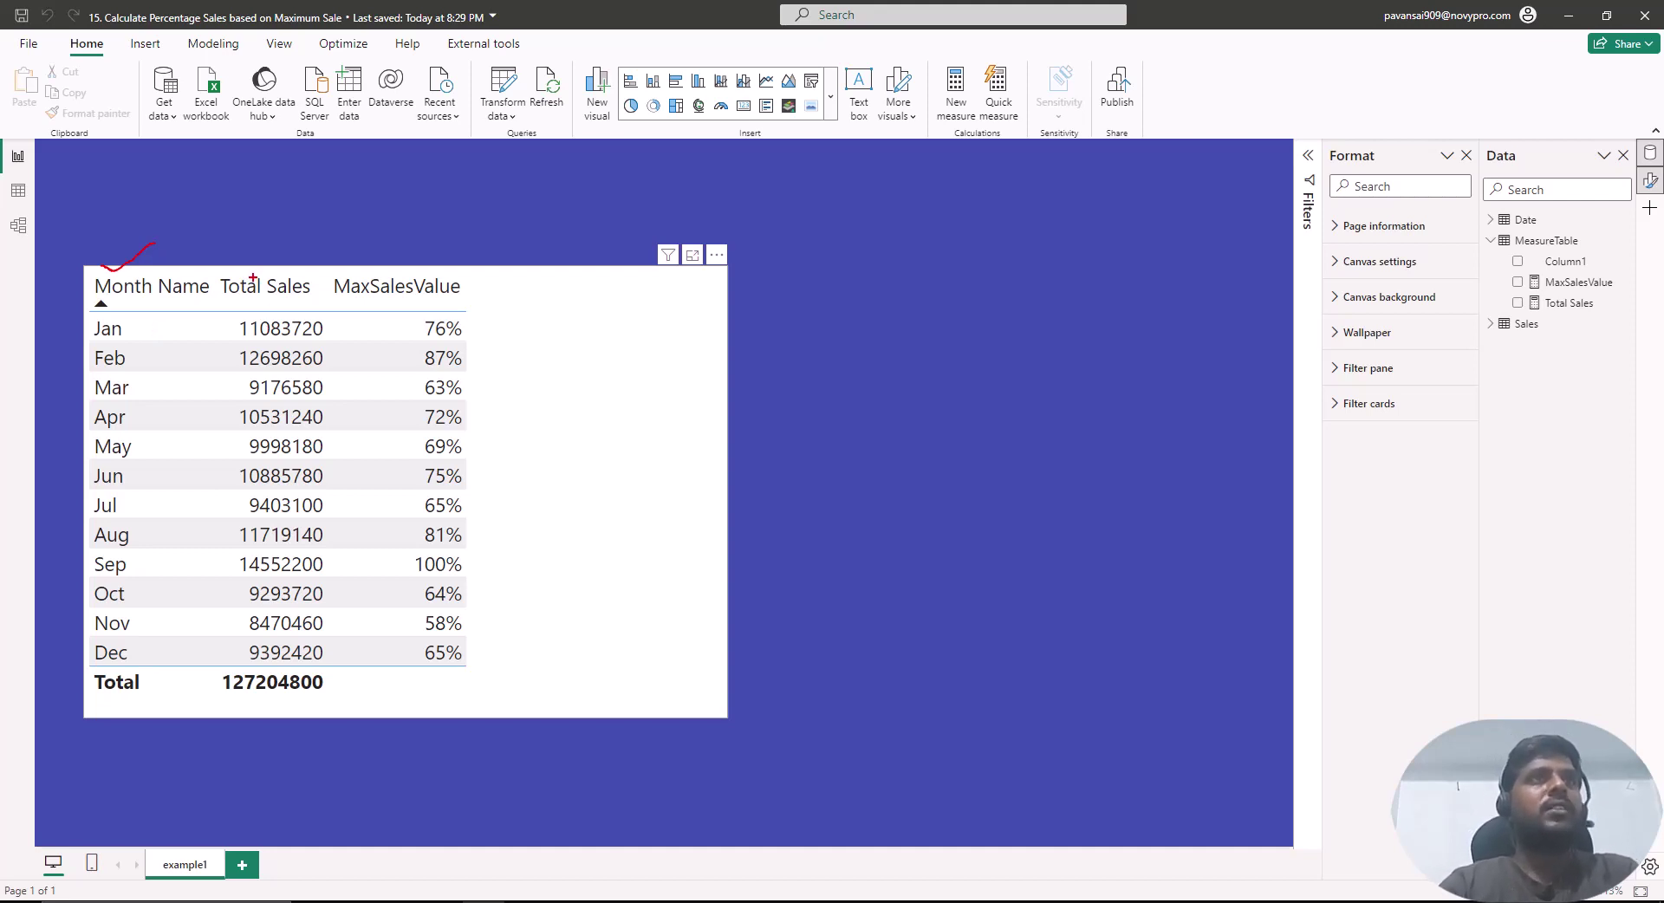
drag(252, 274, 268, 263)
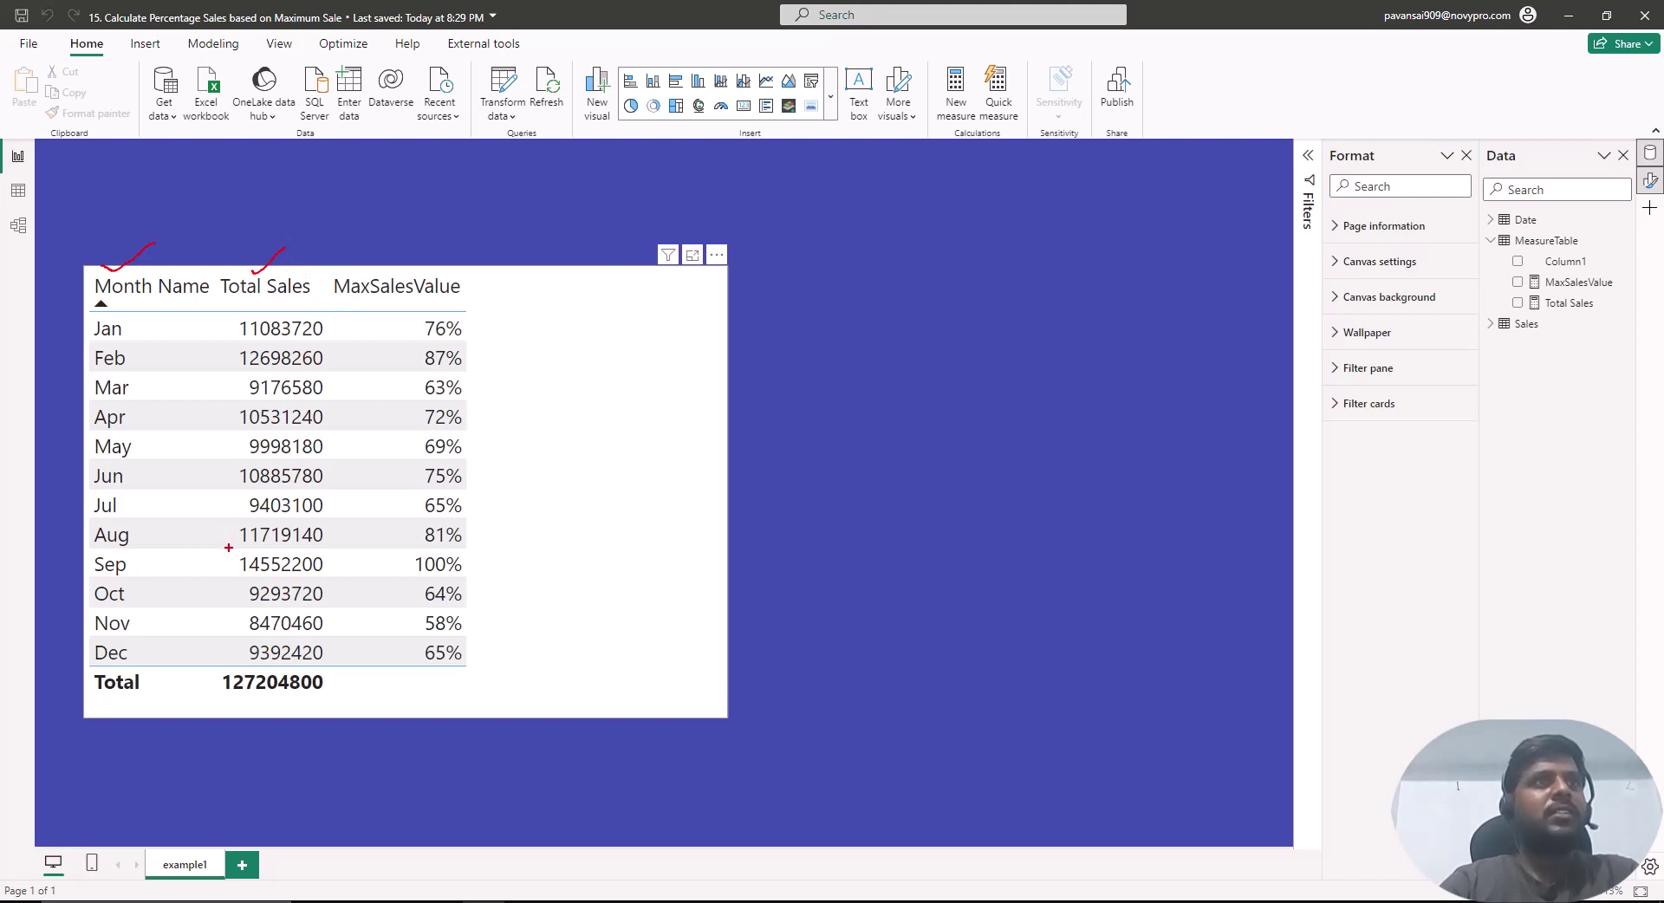
drag(228, 547, 329, 578)
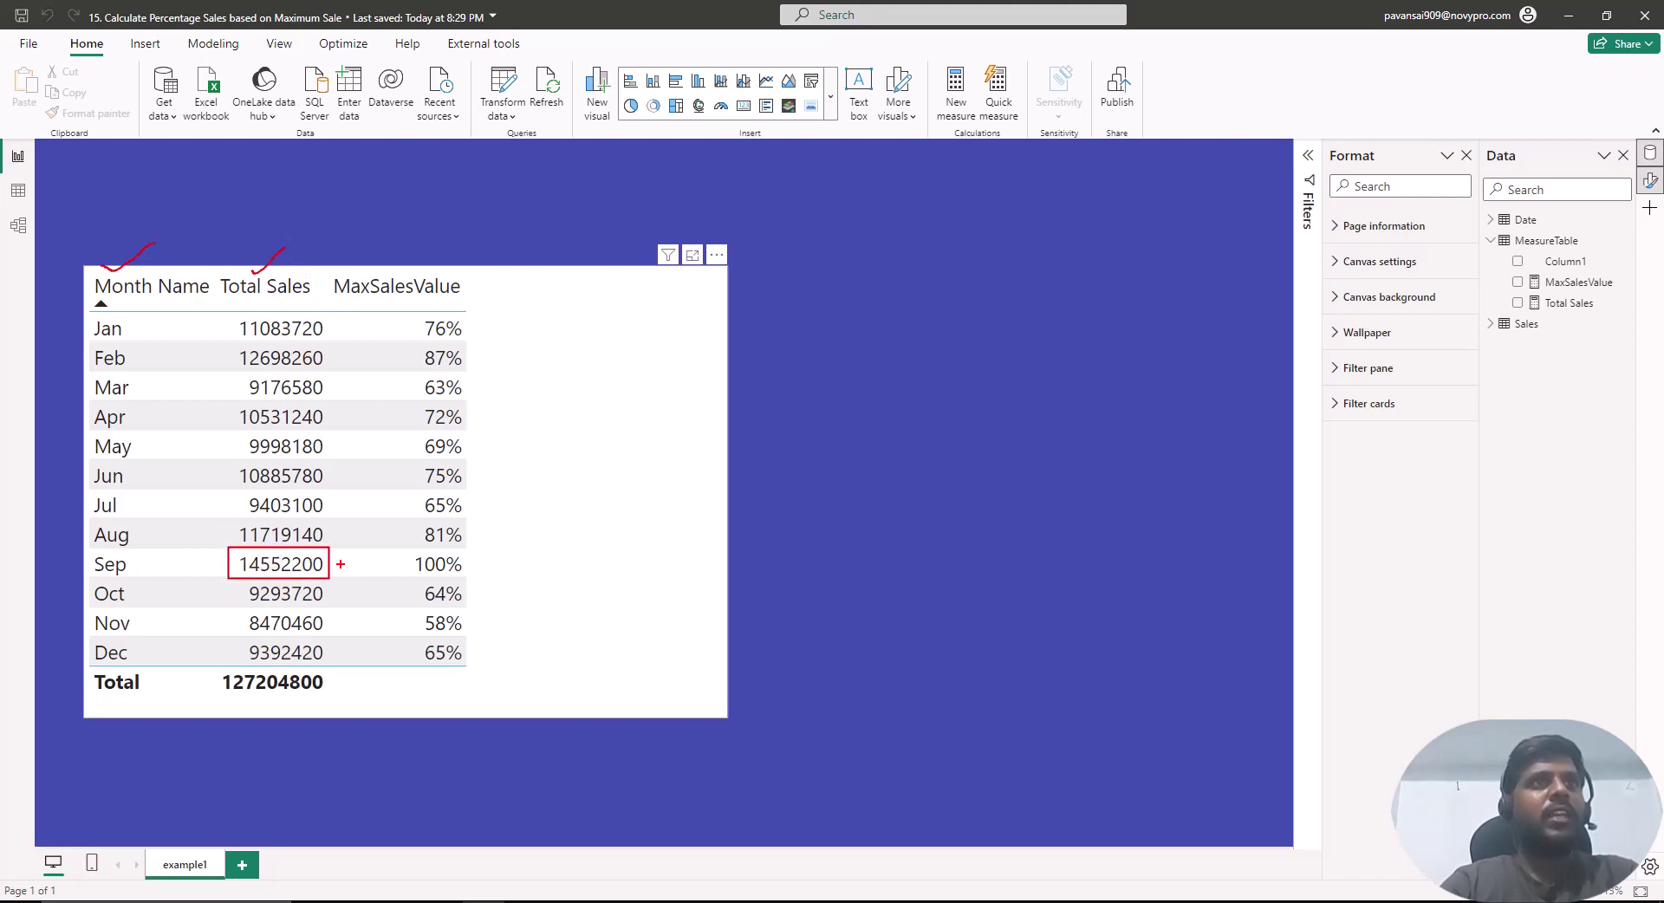
drag(130, 564, 158, 555)
drag(407, 551, 470, 579)
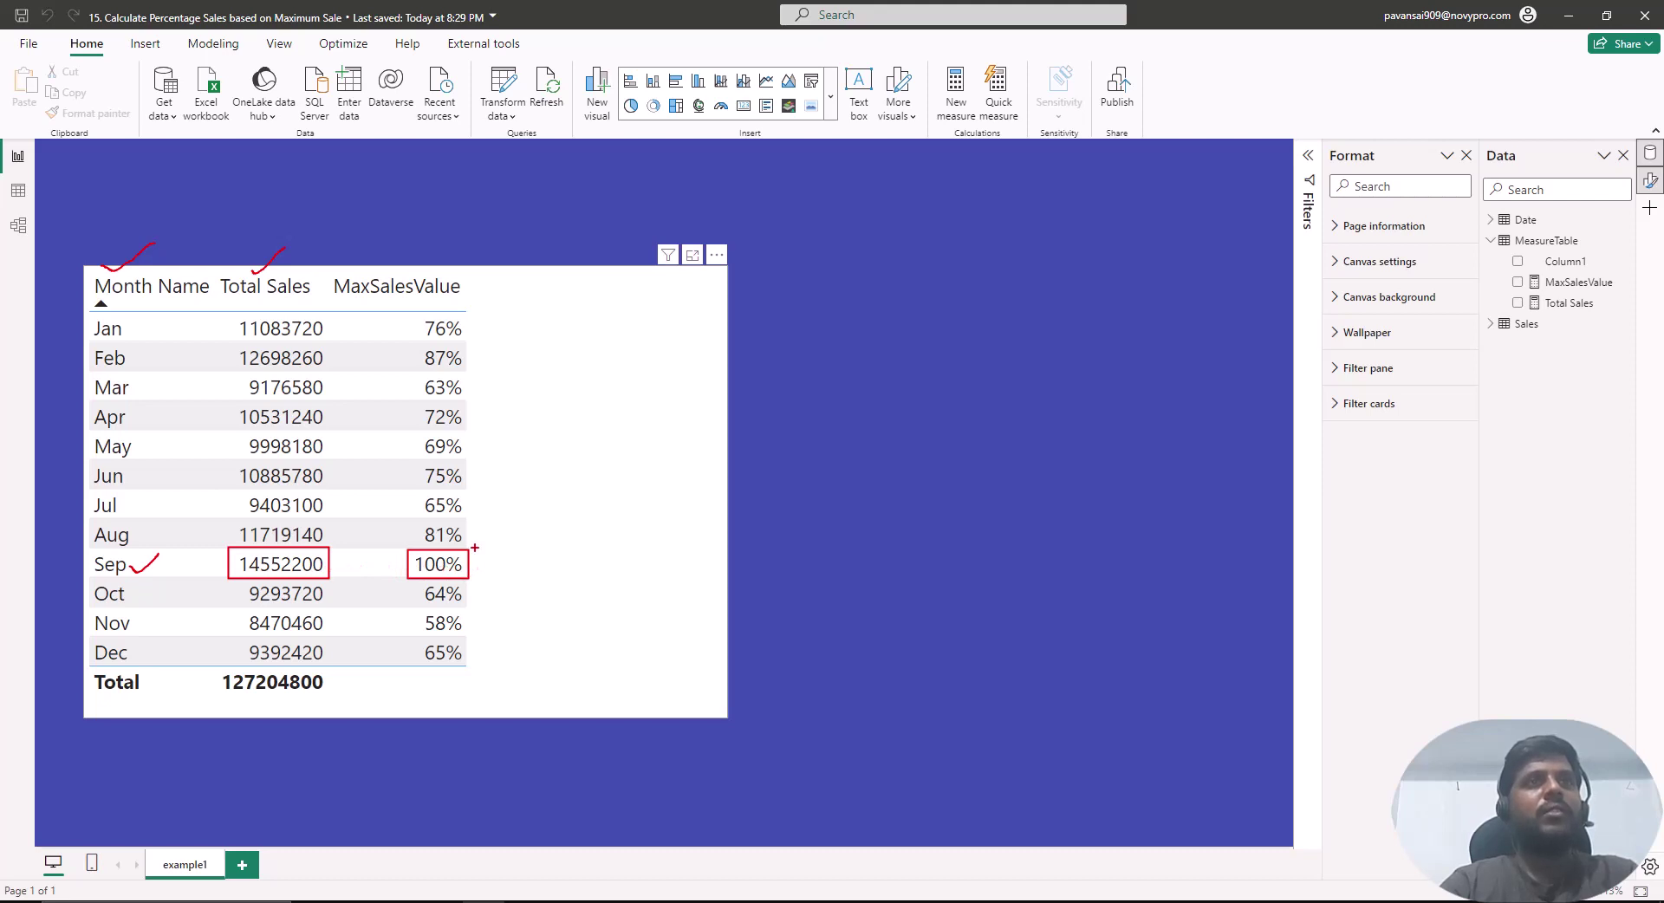
drag(345, 566, 391, 564)
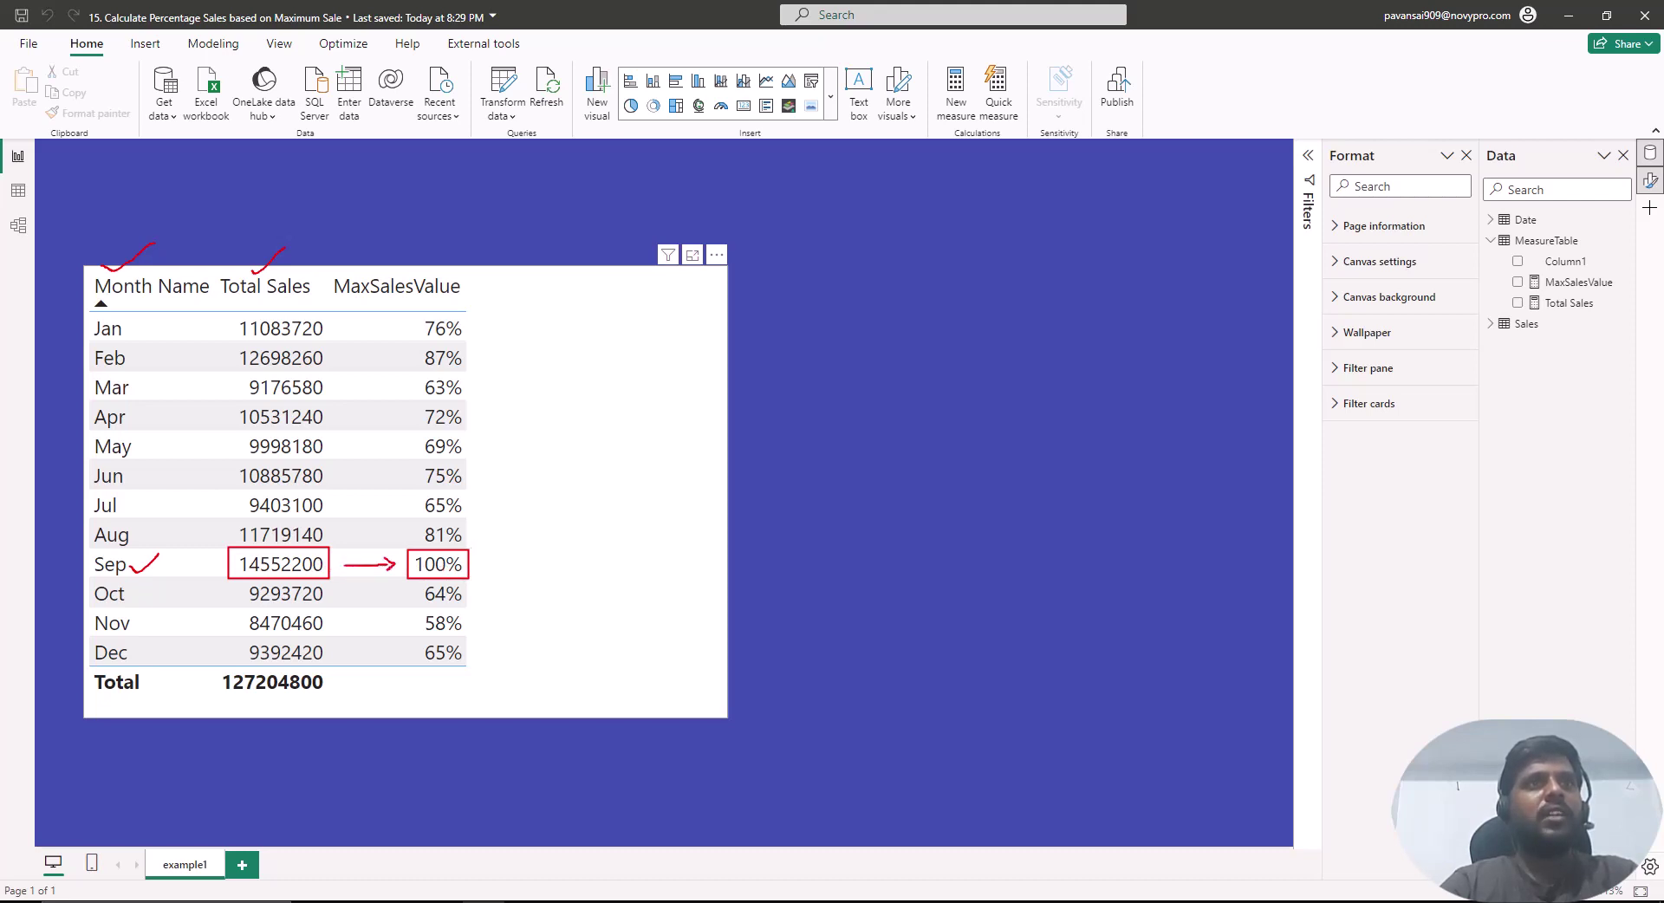
mouse_move(482, 337)
mouse_down()
mouse_move(500, 324)
mouse_move(507, 374)
mouse_up()
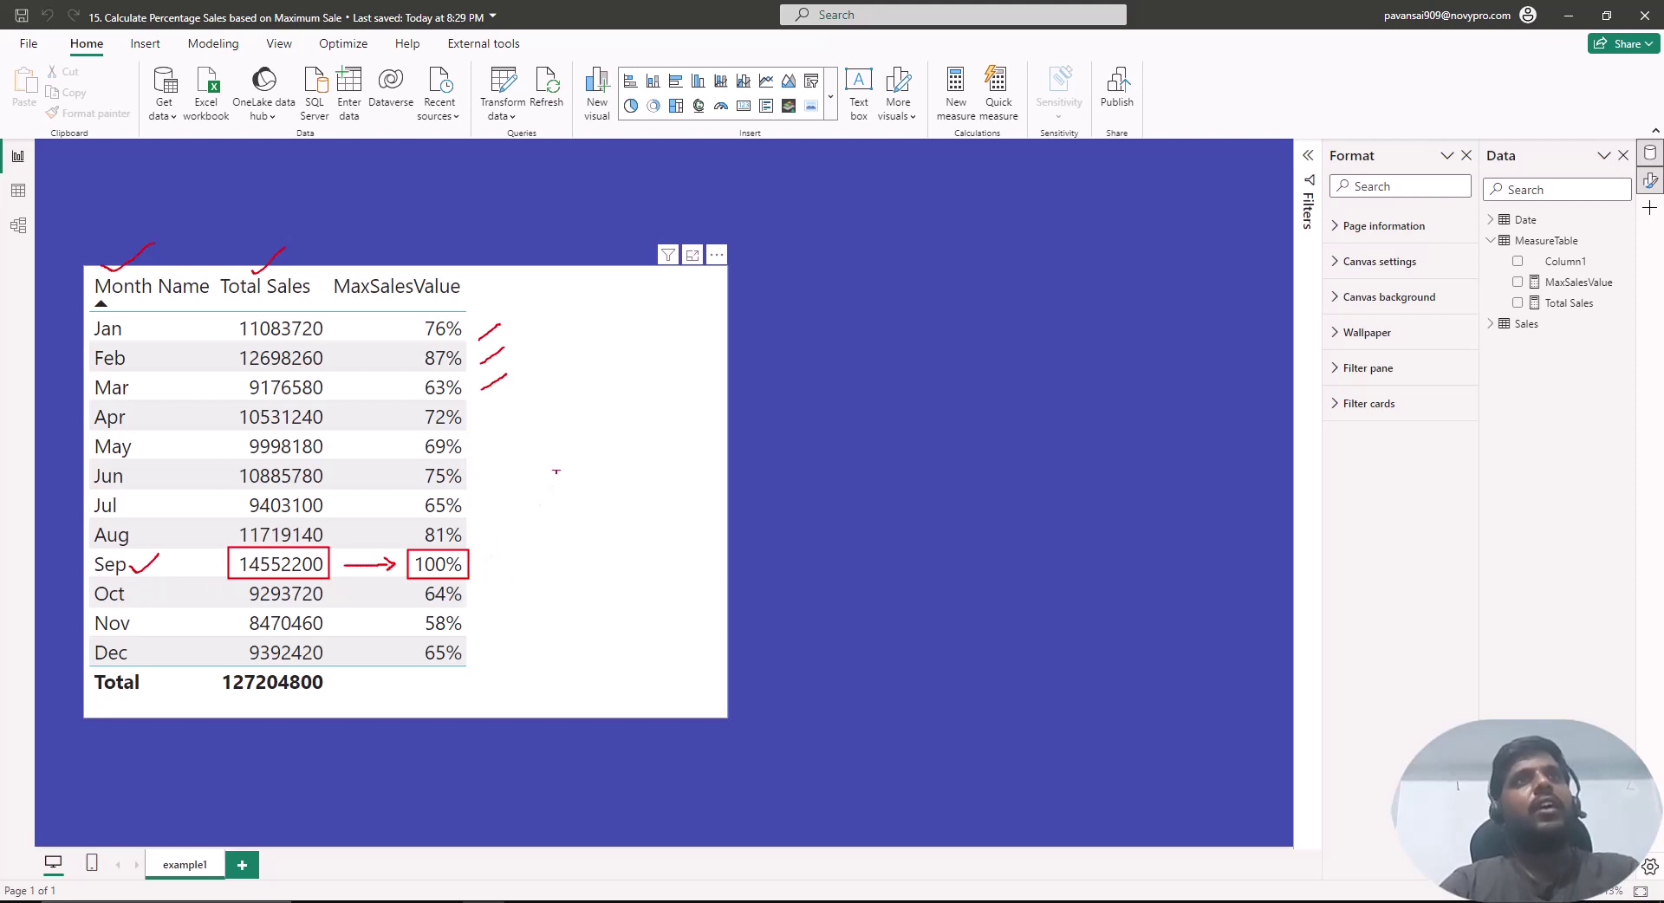
key(Escape)
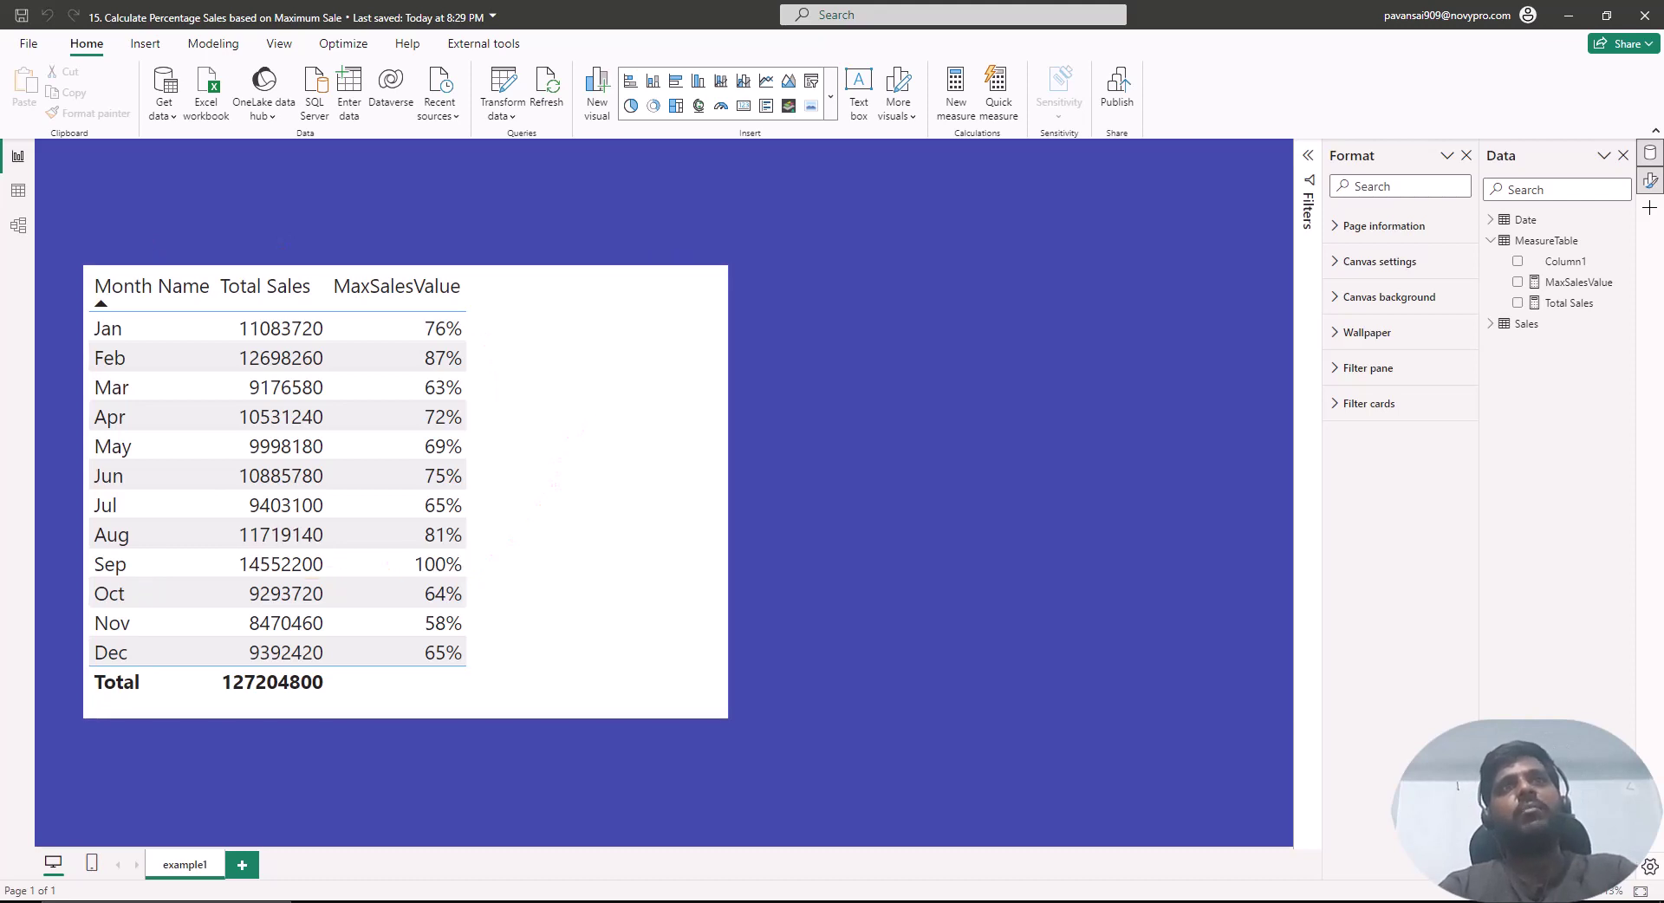
- Create a new measure in MeasureTable and name it maxsale, leaving a new line for its formula
click(1623, 243)
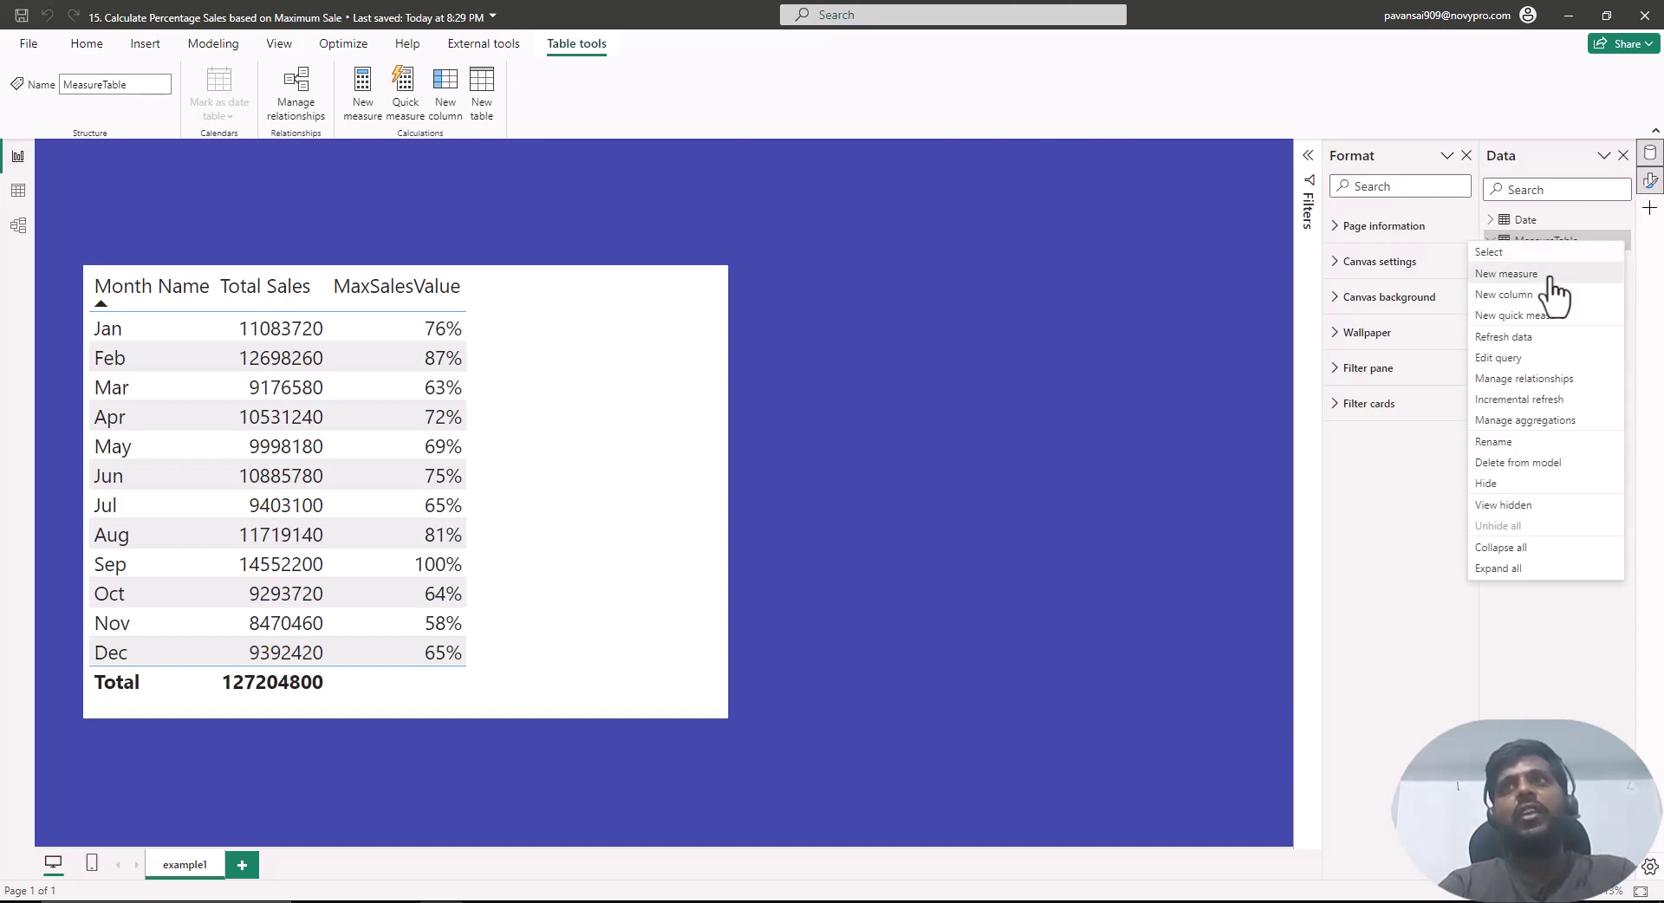
click(1550, 277)
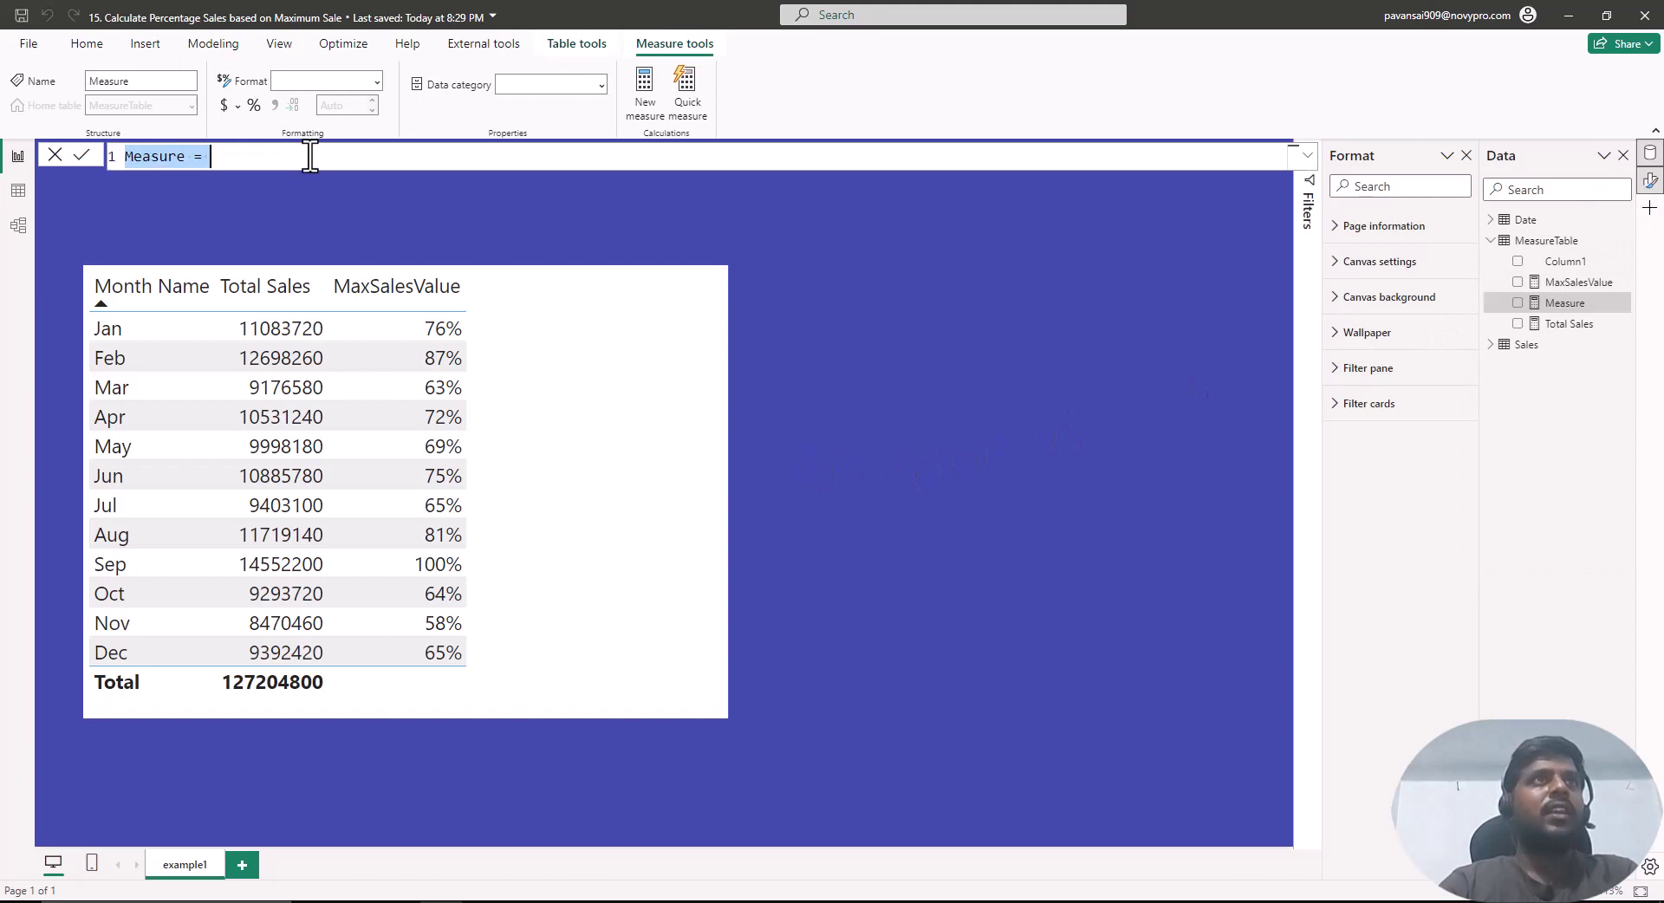
text(max)
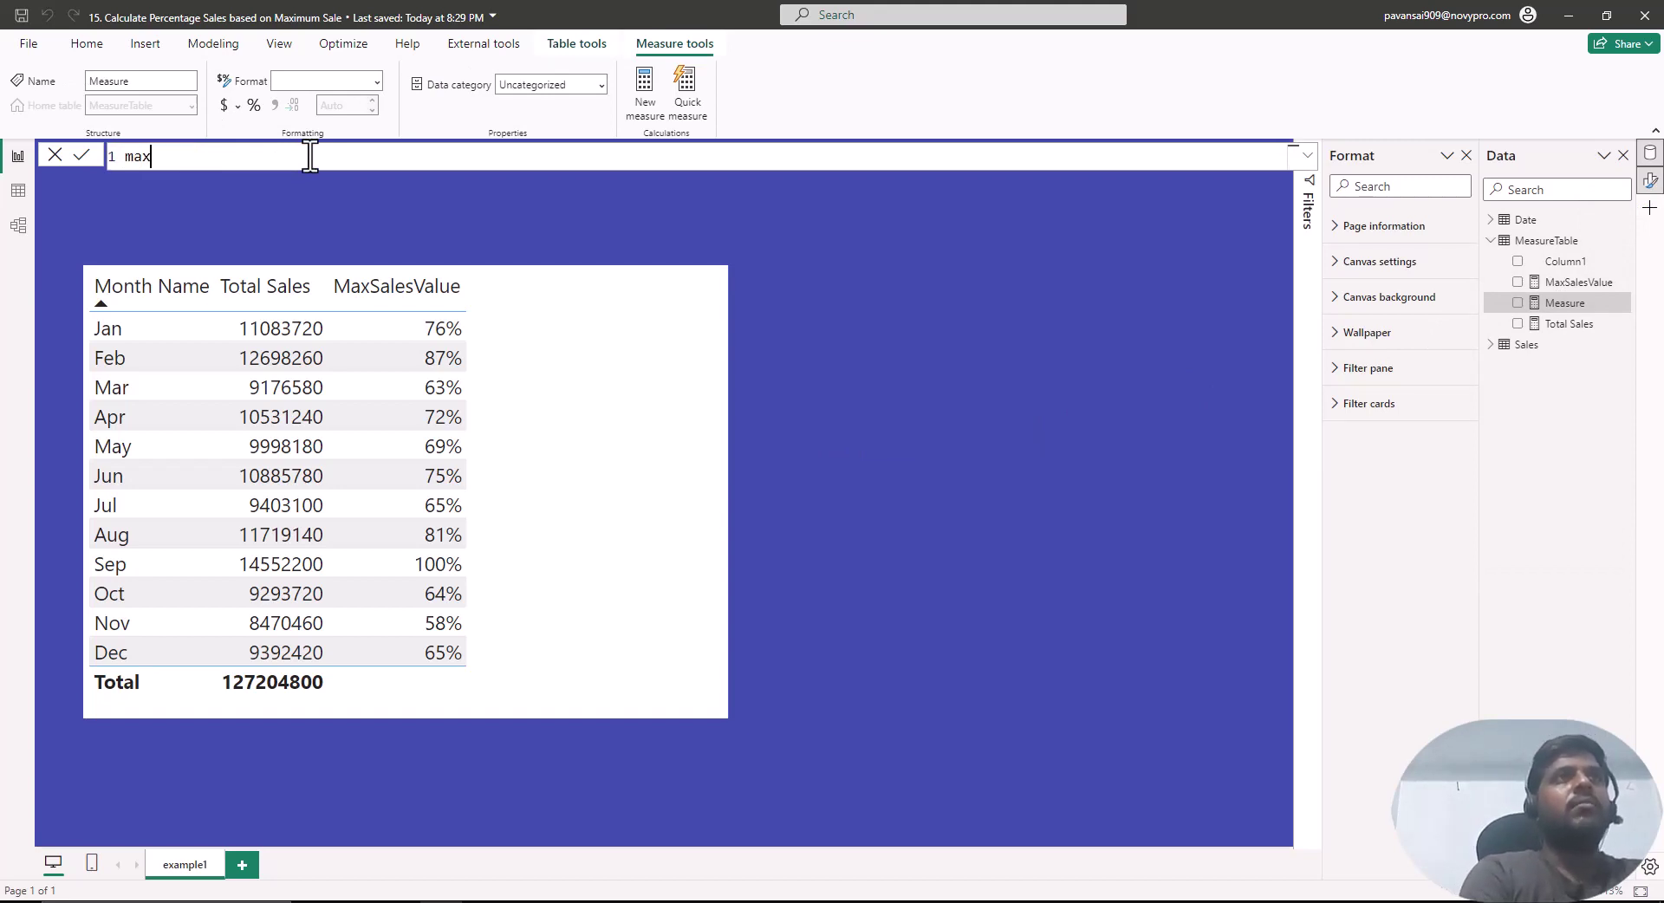
text(sale =)
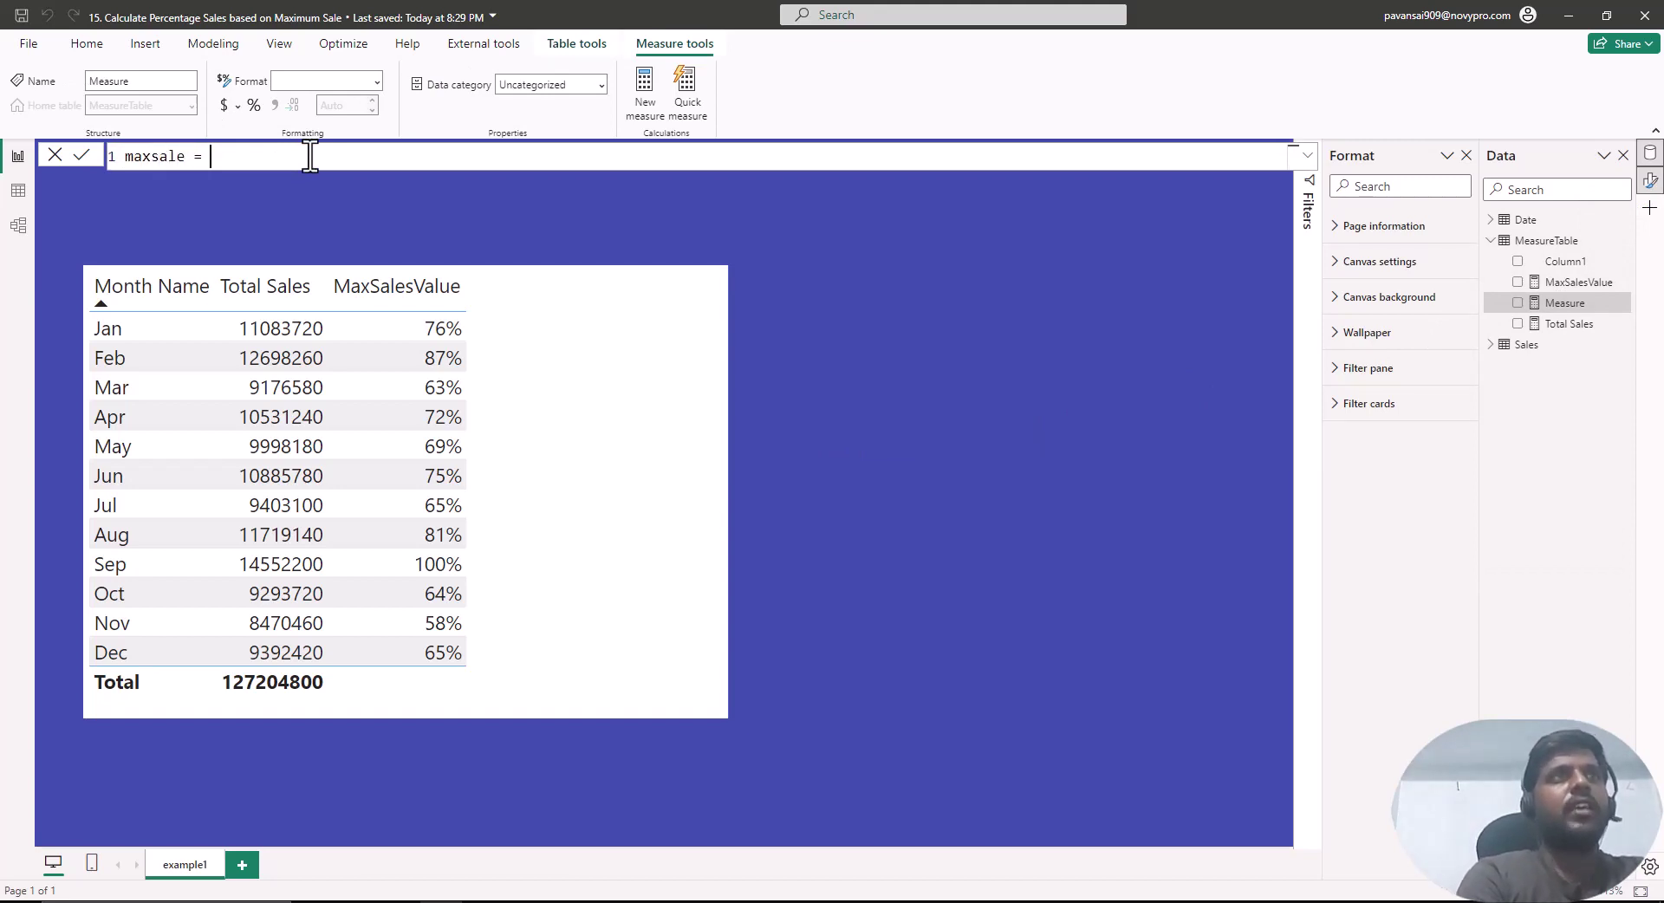
key(shift+Return)
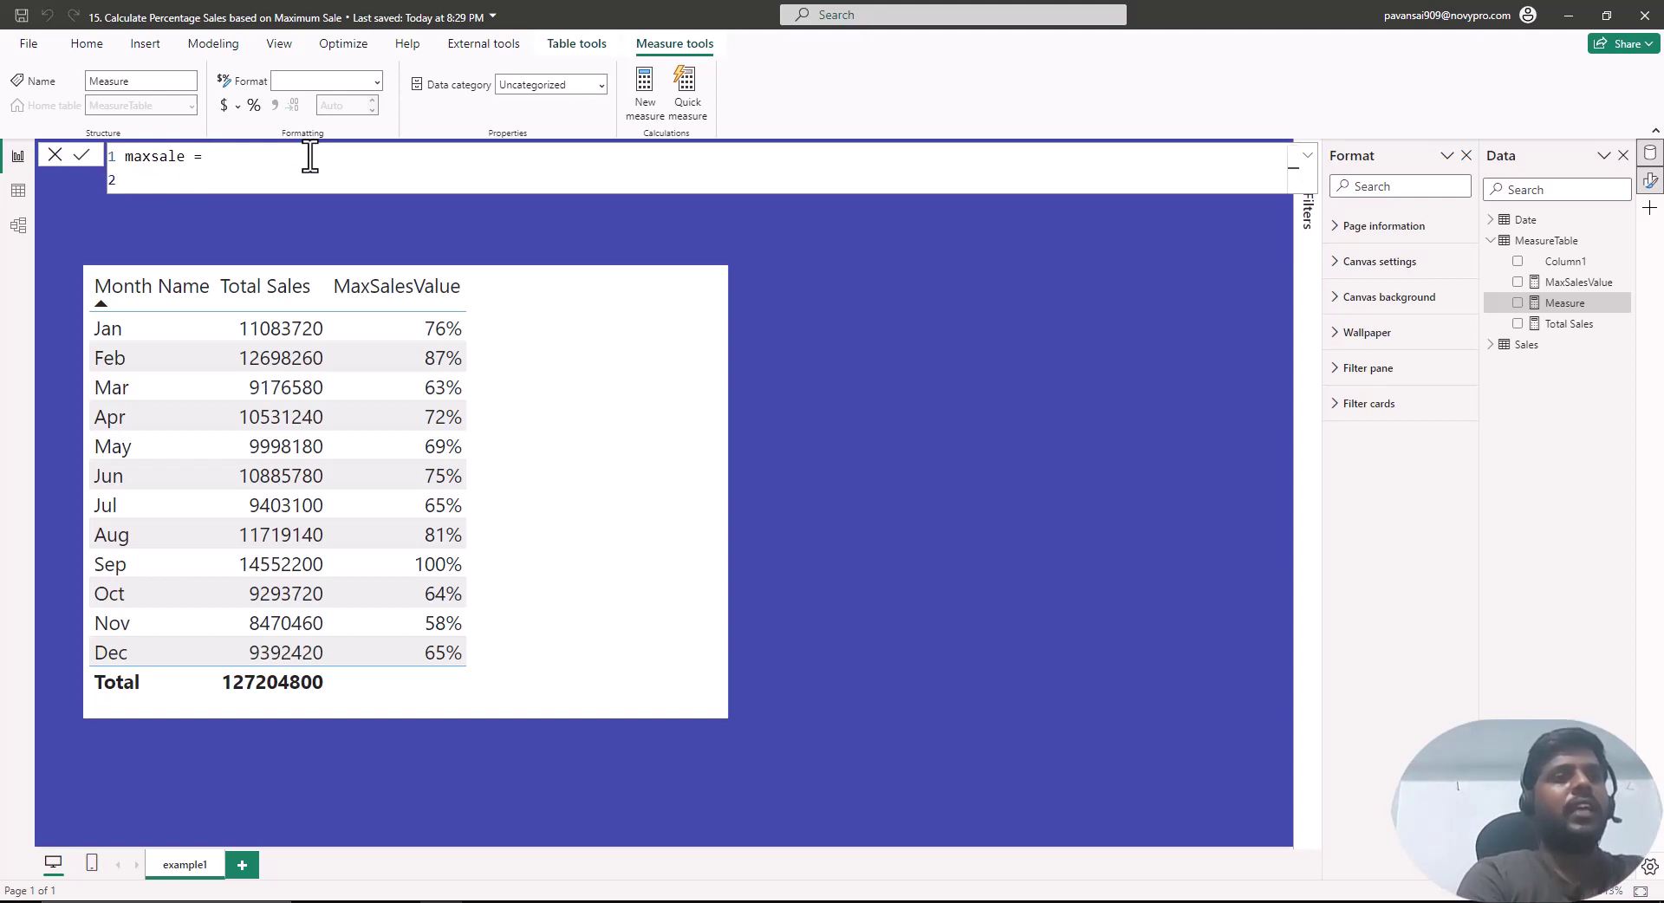
- Declare a variable named salessummary on the second line of the measure formula
text(Var )
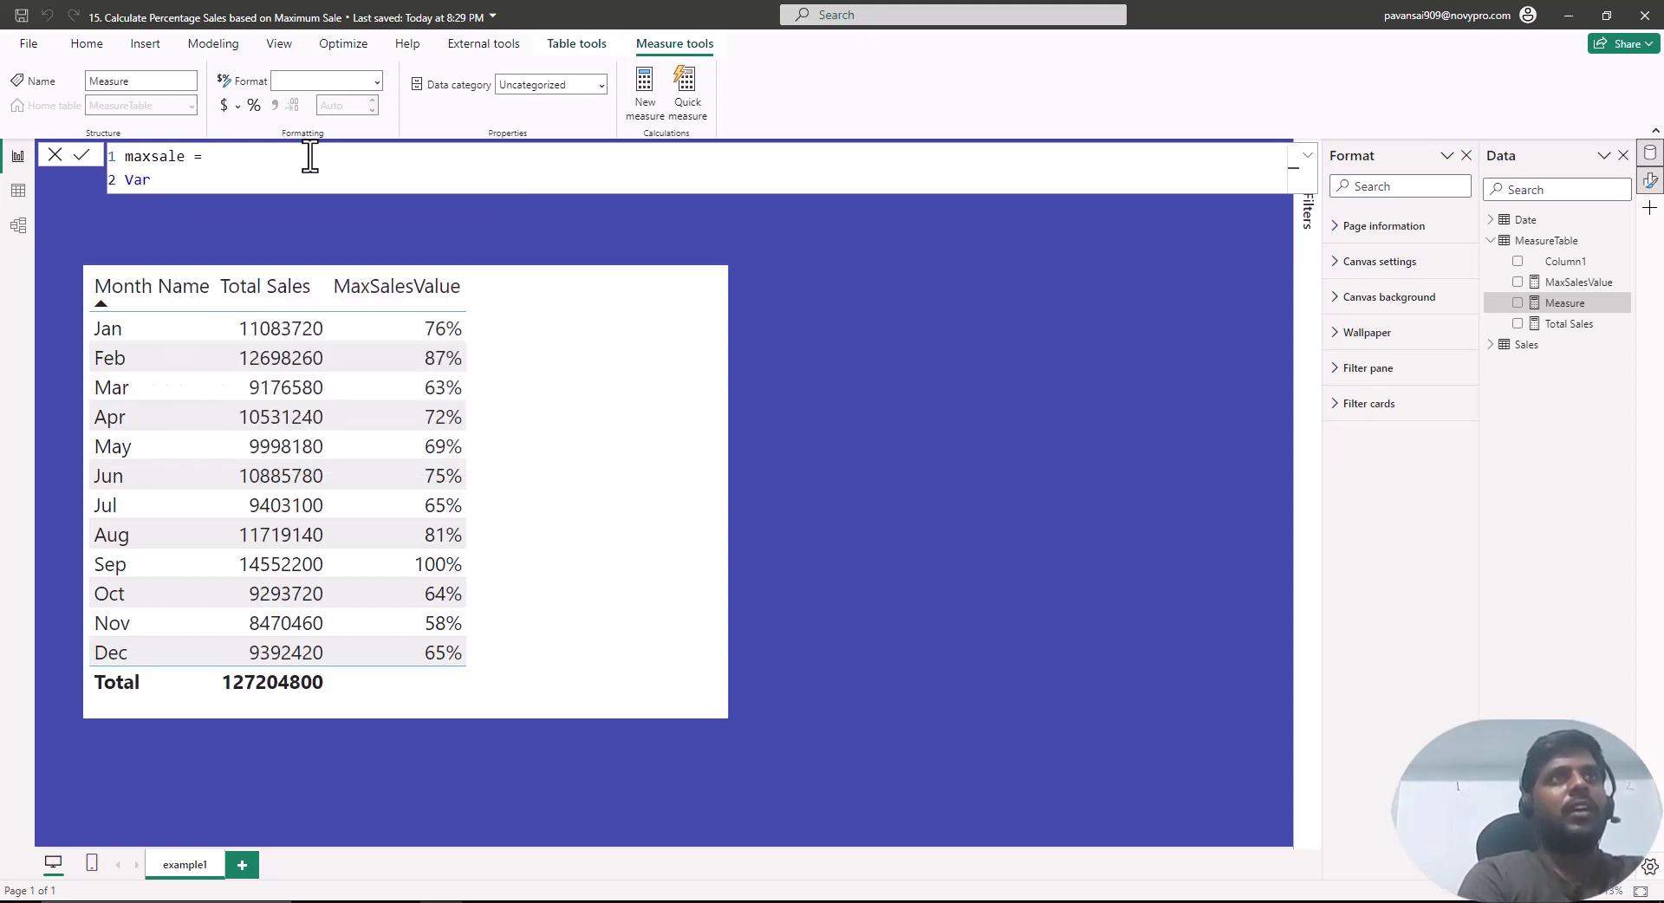
text(sales)
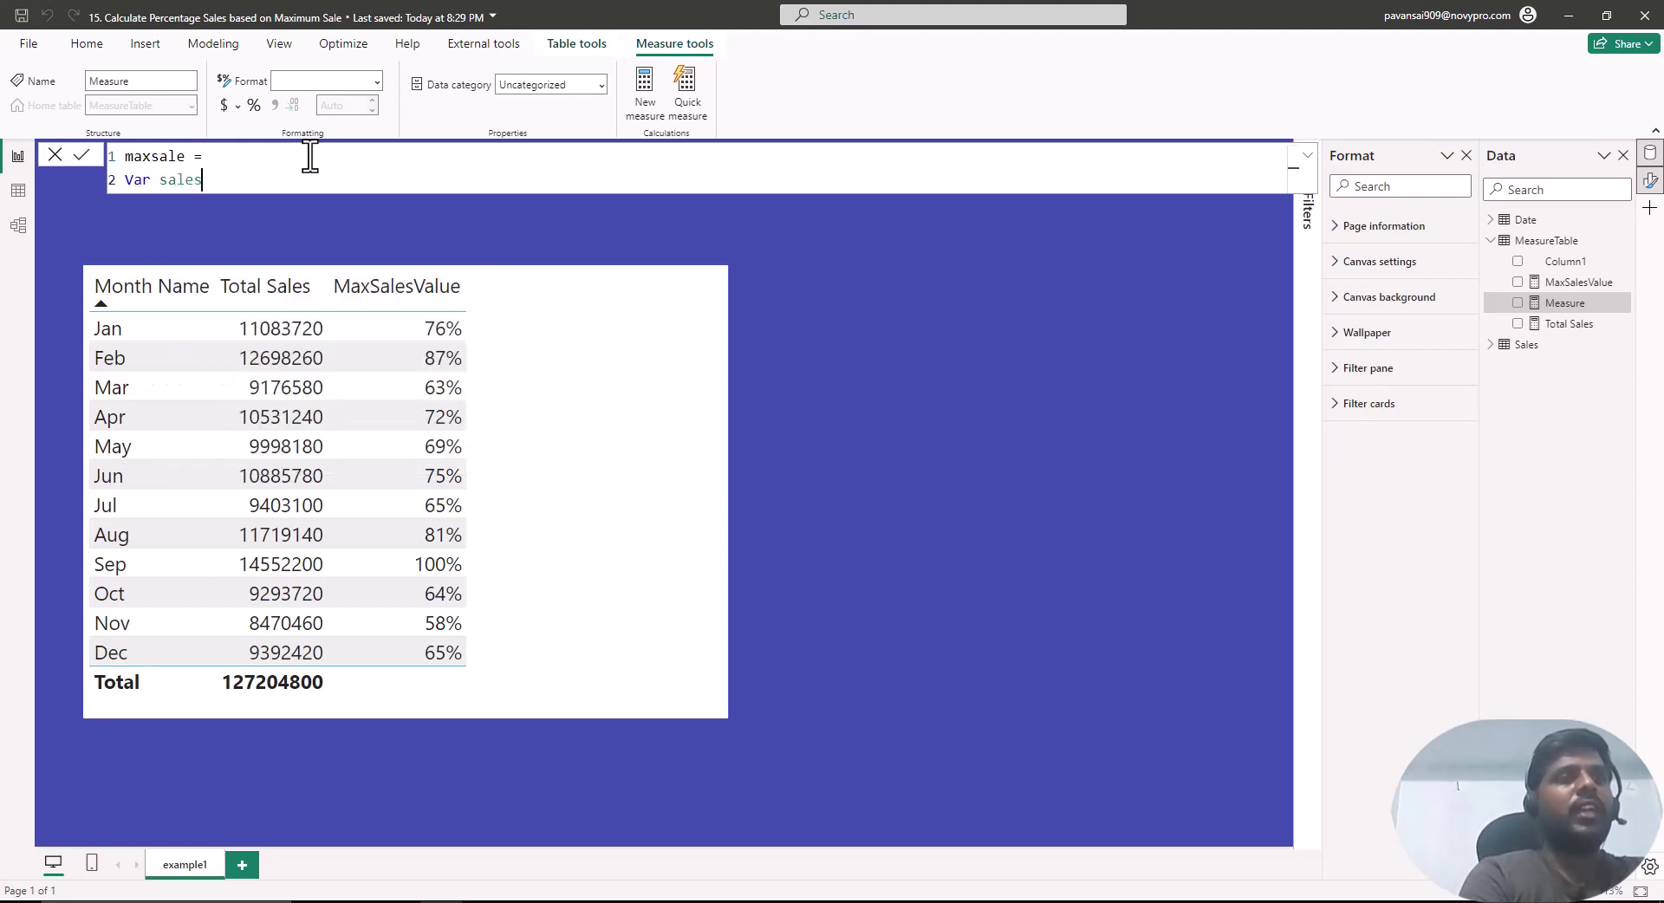
text(summary)
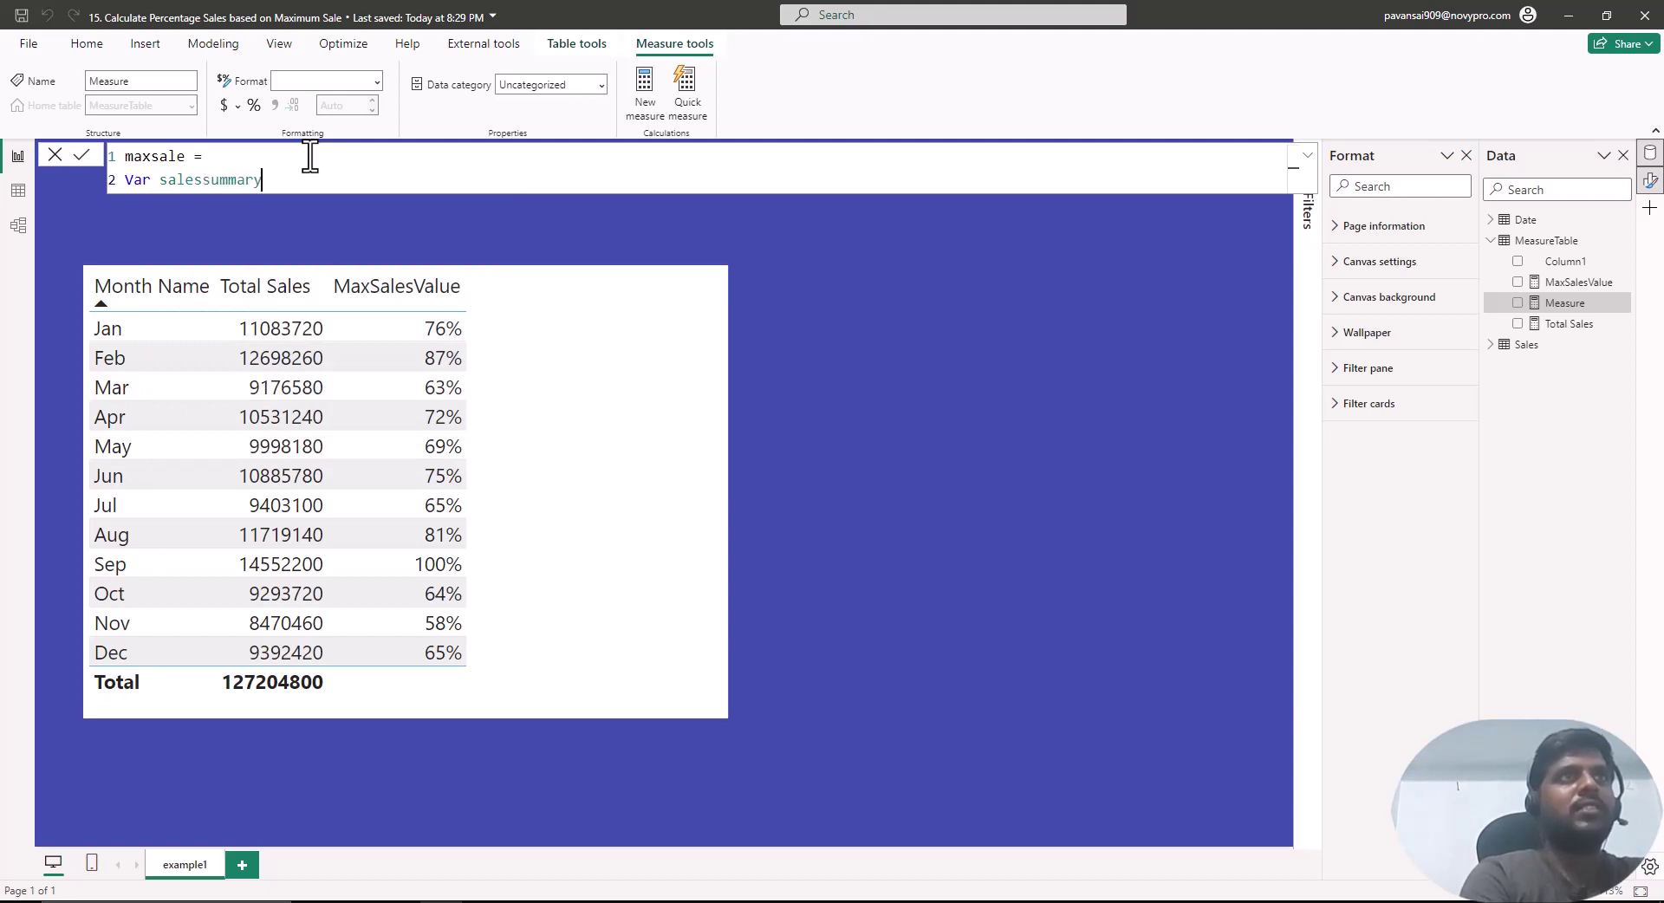
text( =)
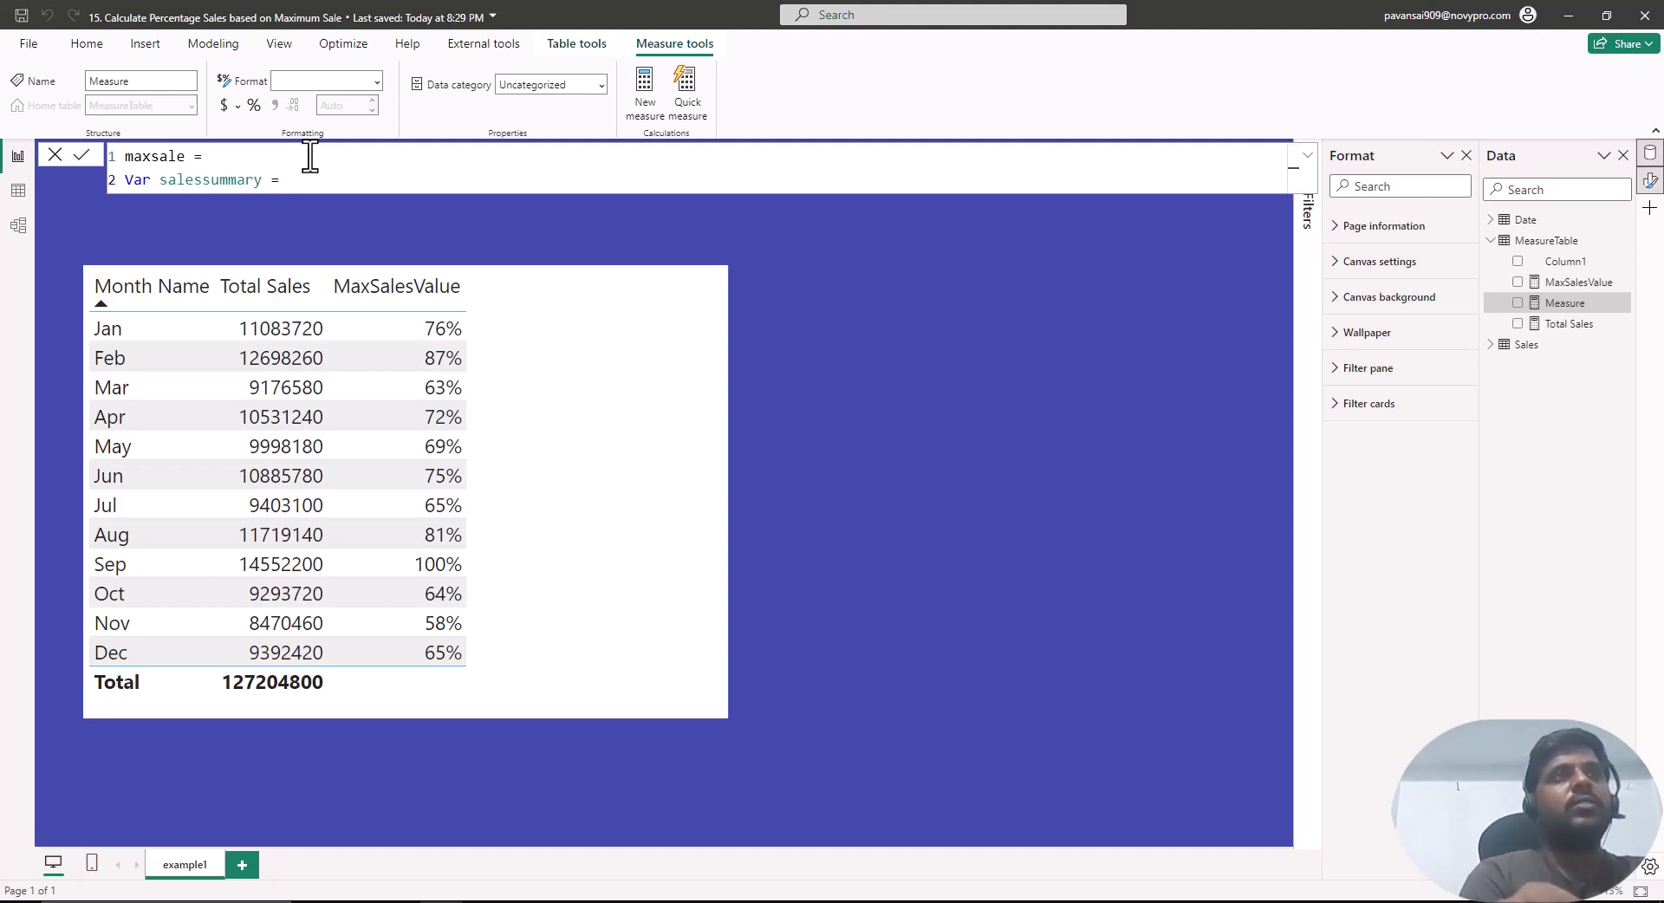
- Start the variable's expression with SUMMARIZE and open a FILTER function as its table argument
key(shift+Return)
text(Su)
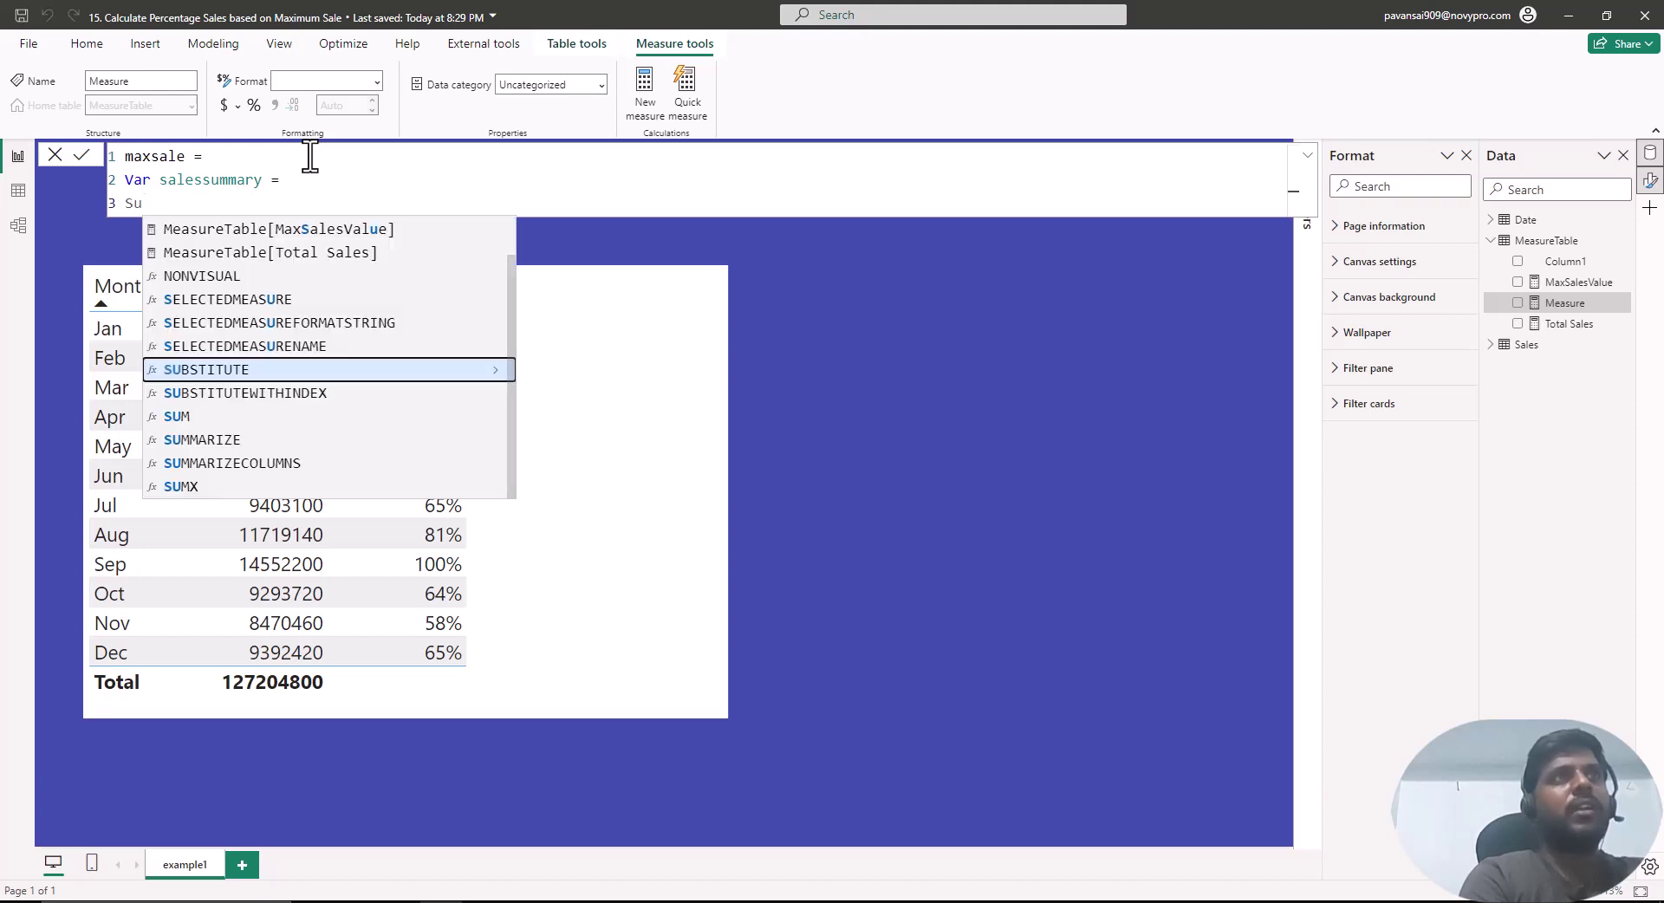
text(mm)
key(Tab)
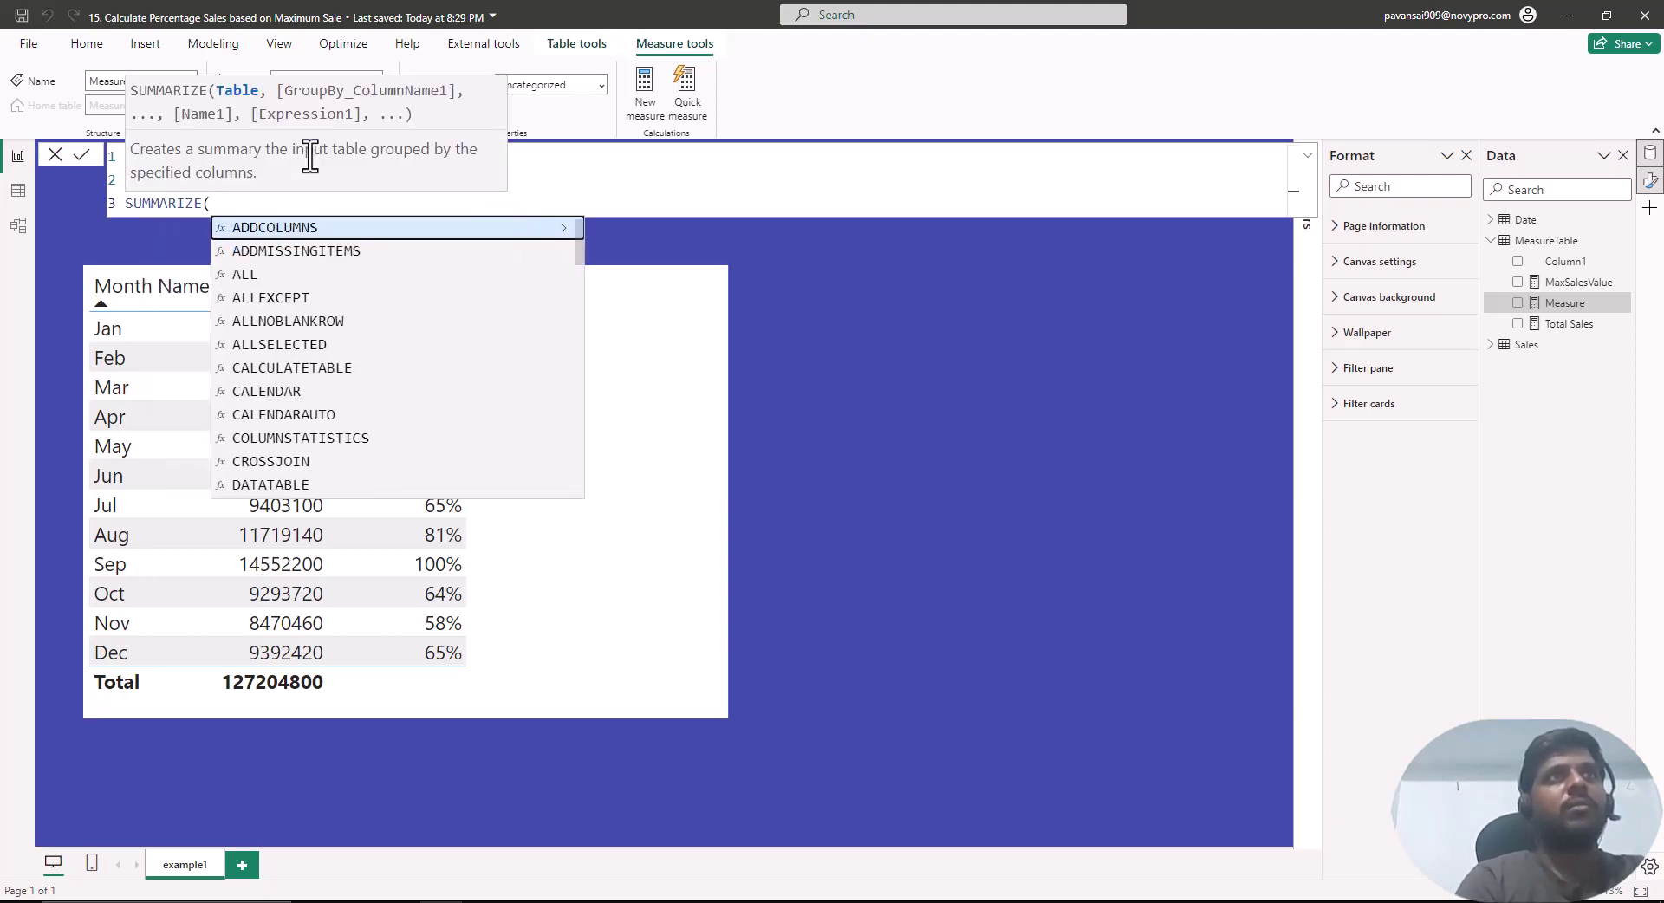
key(shift+Return)
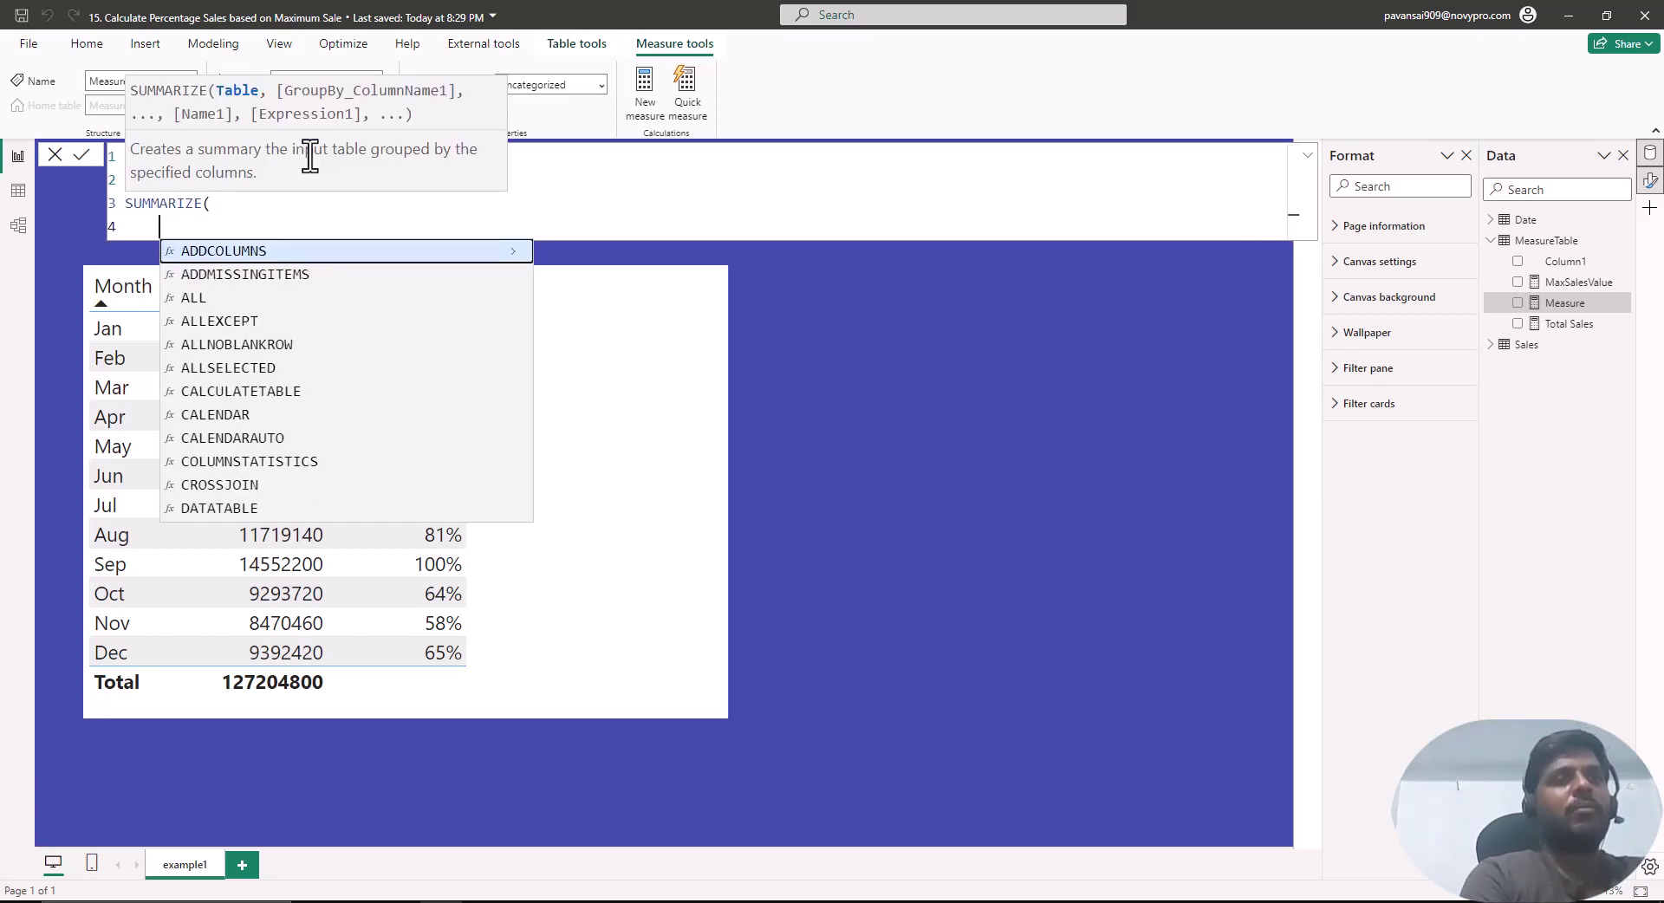
text(filt)
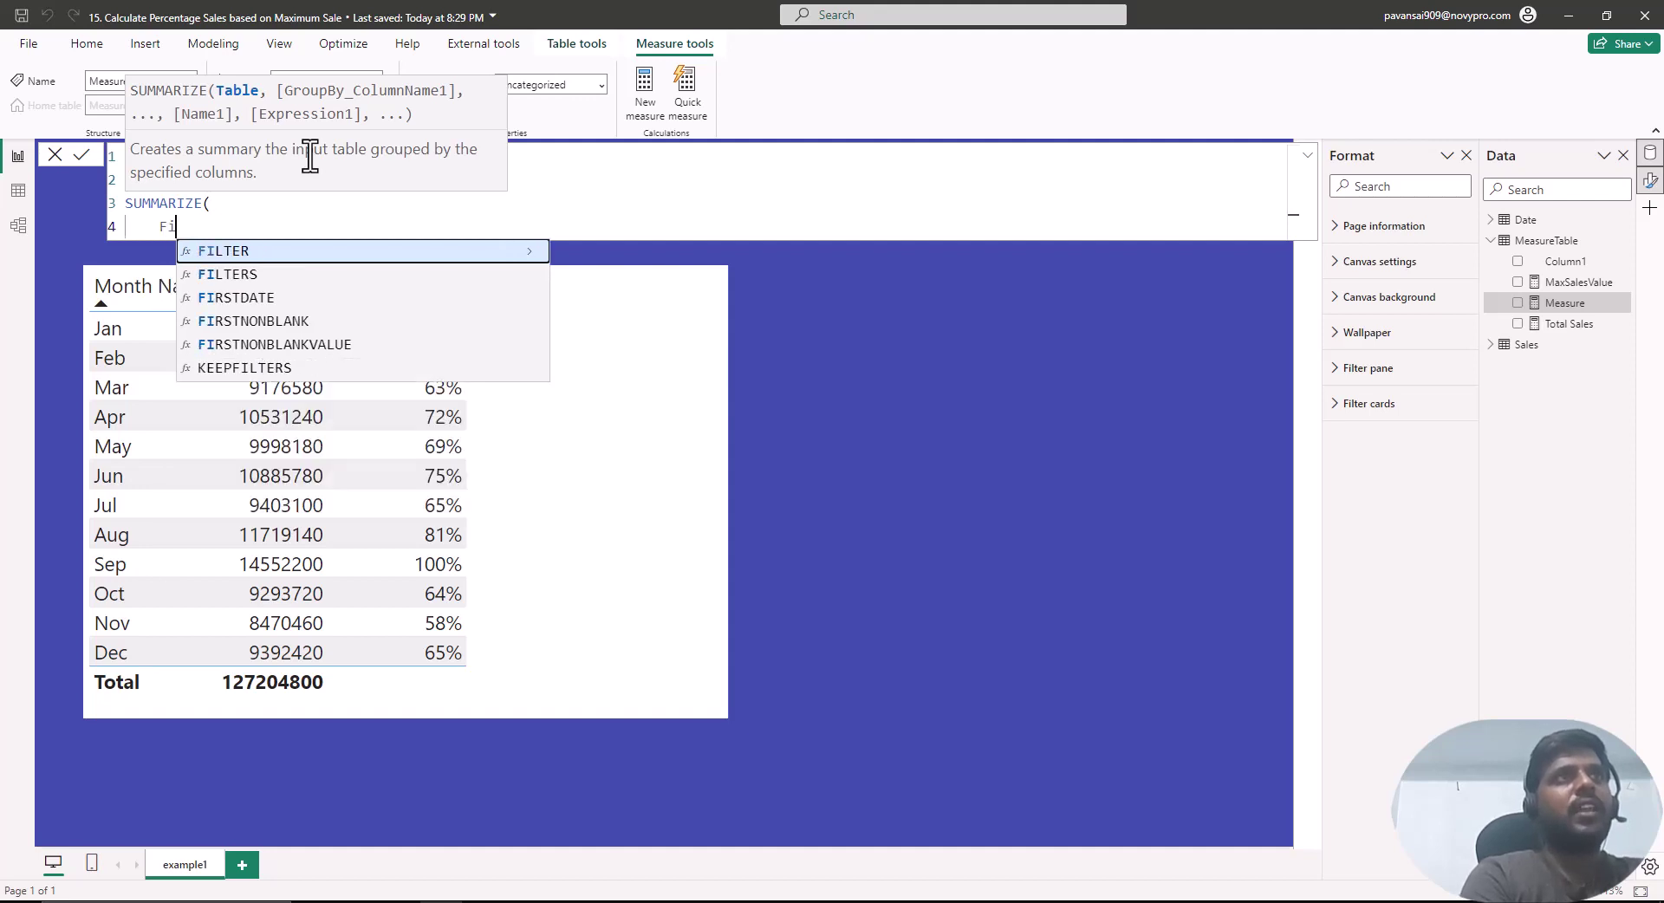
key(Tab)
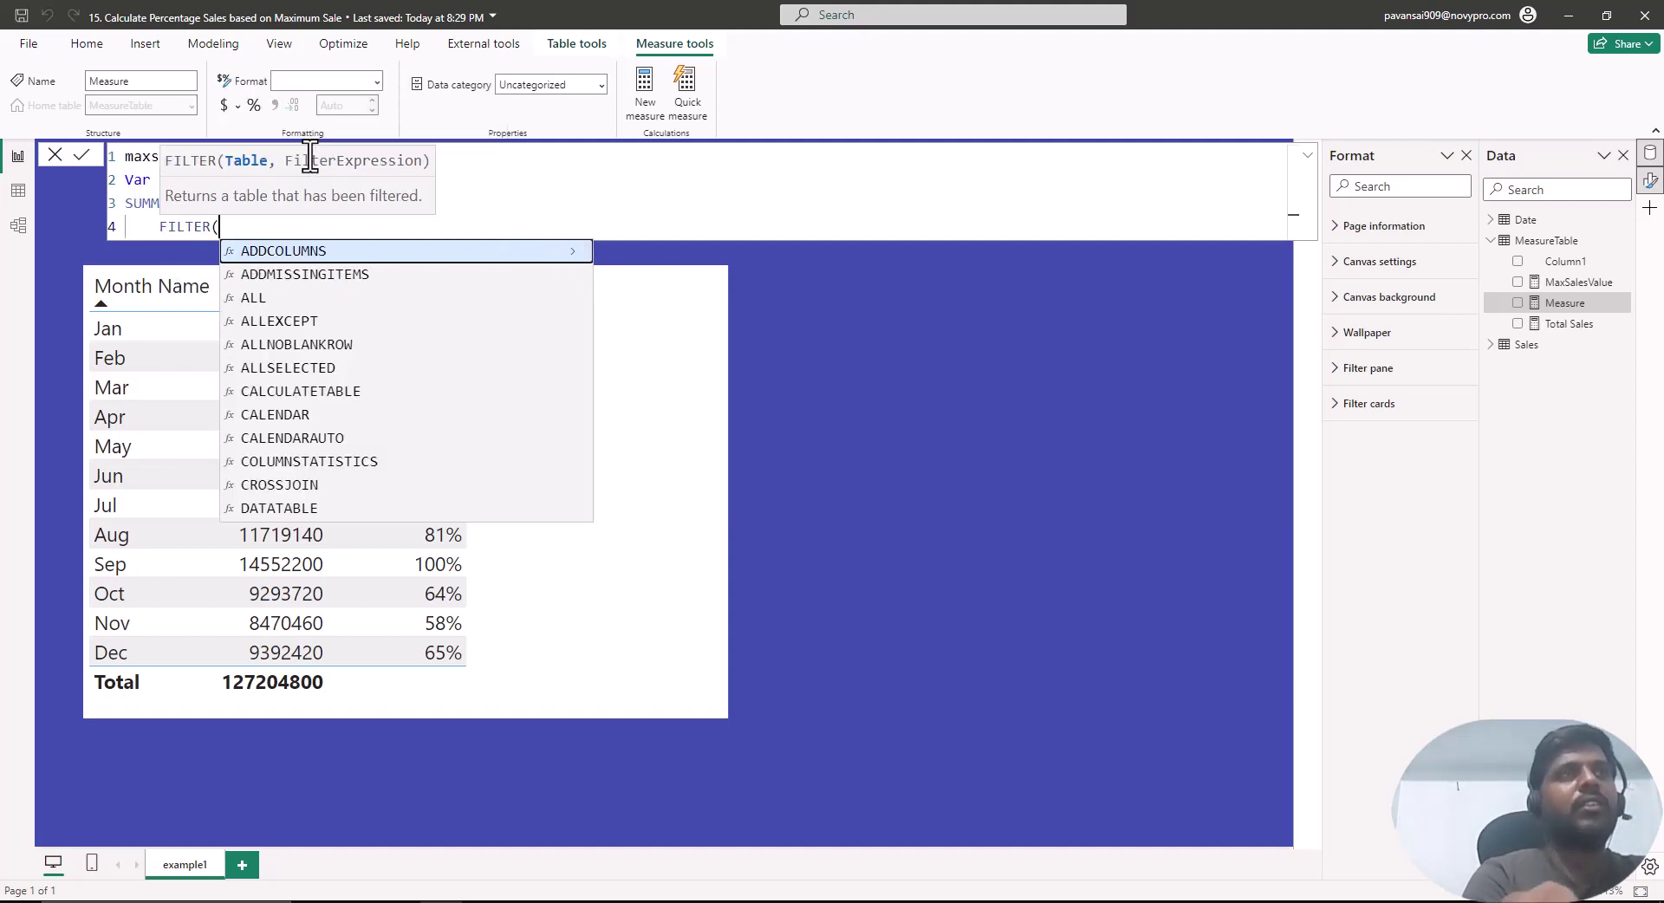
- Enter ALL('Date') on a new line as the table argument of FILTER
key(shift+Return)
text(all)
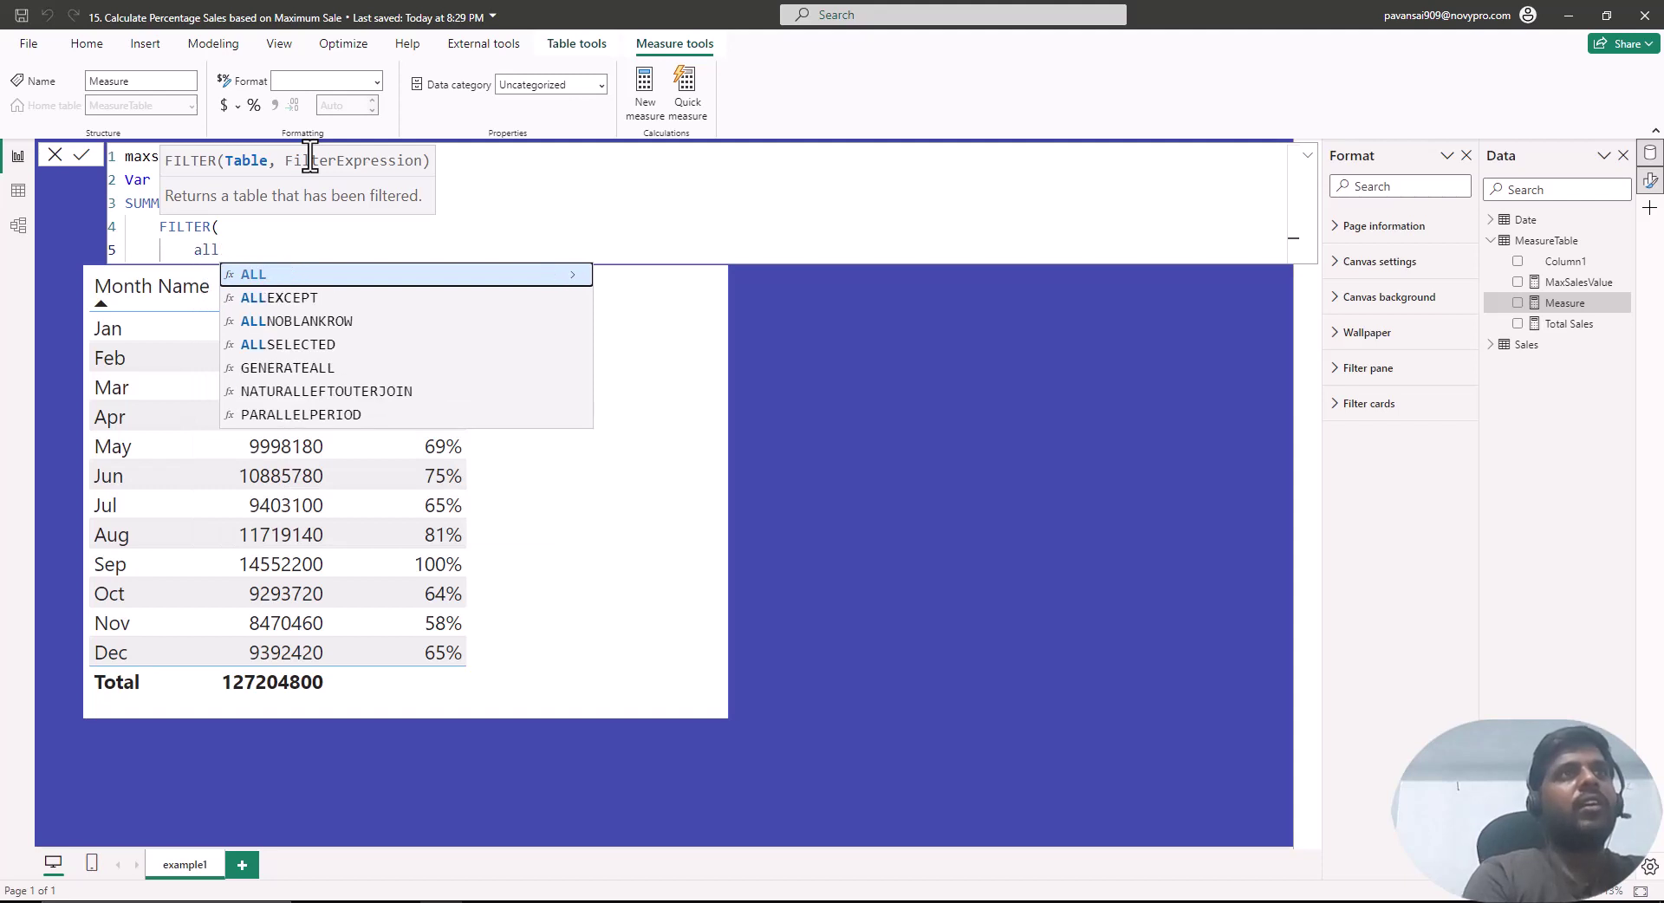
key(Tab)
text(dat)
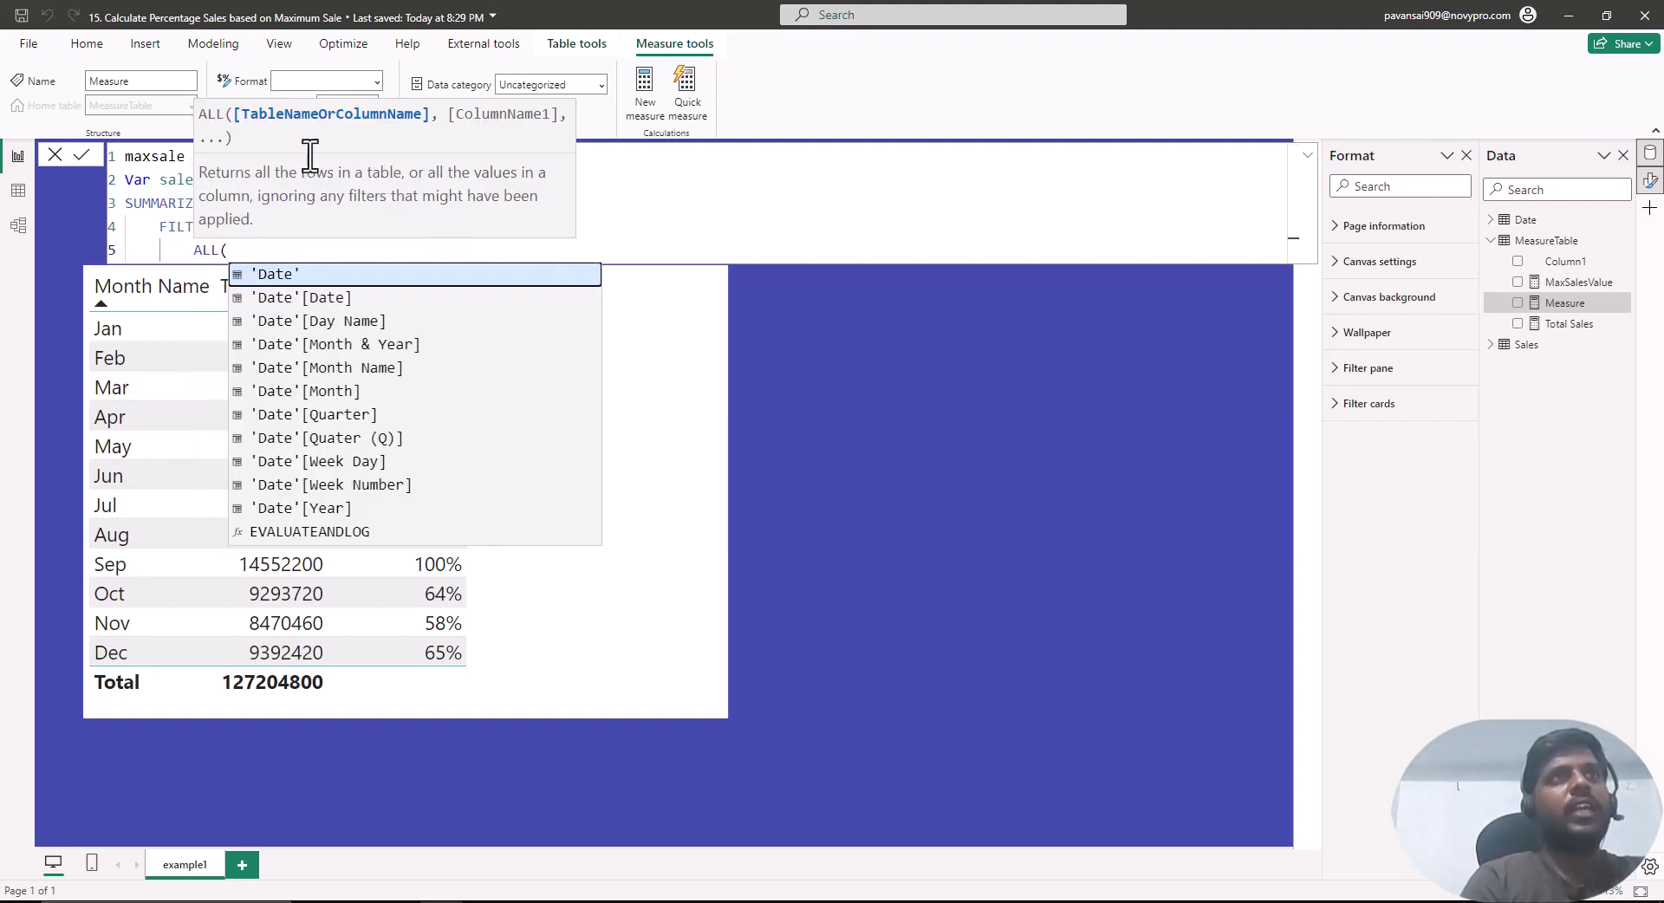
key(Tab)
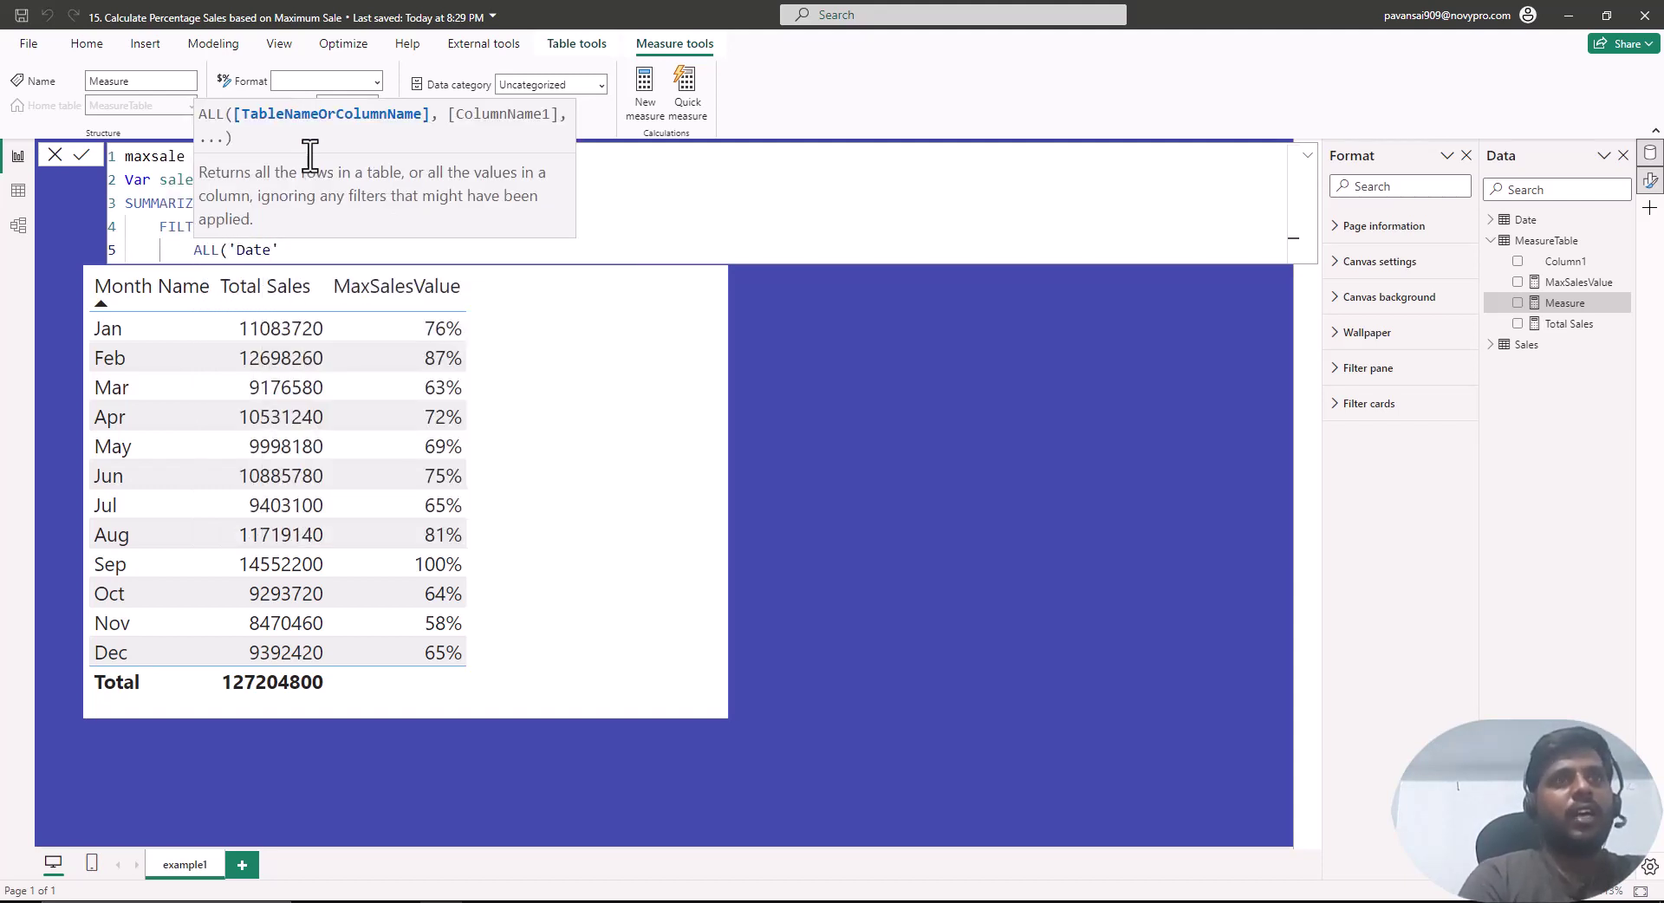
text(),)
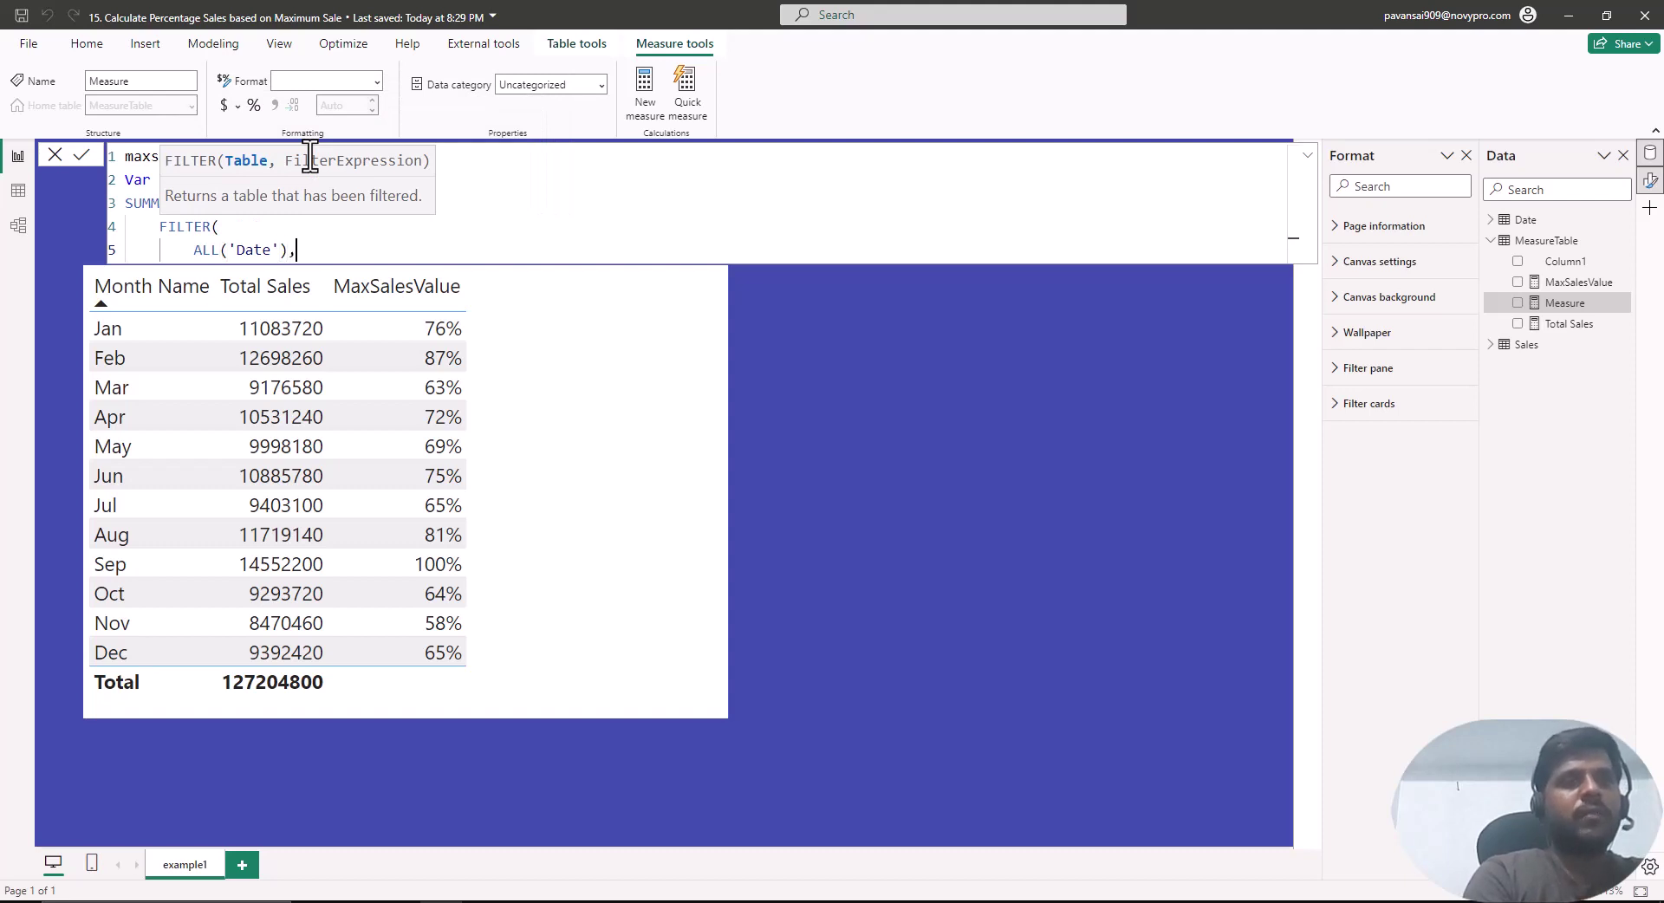
- Add ISFILTERED('Date'[Month Name]) on its own line as the FILTER condition
key(shift+Return)
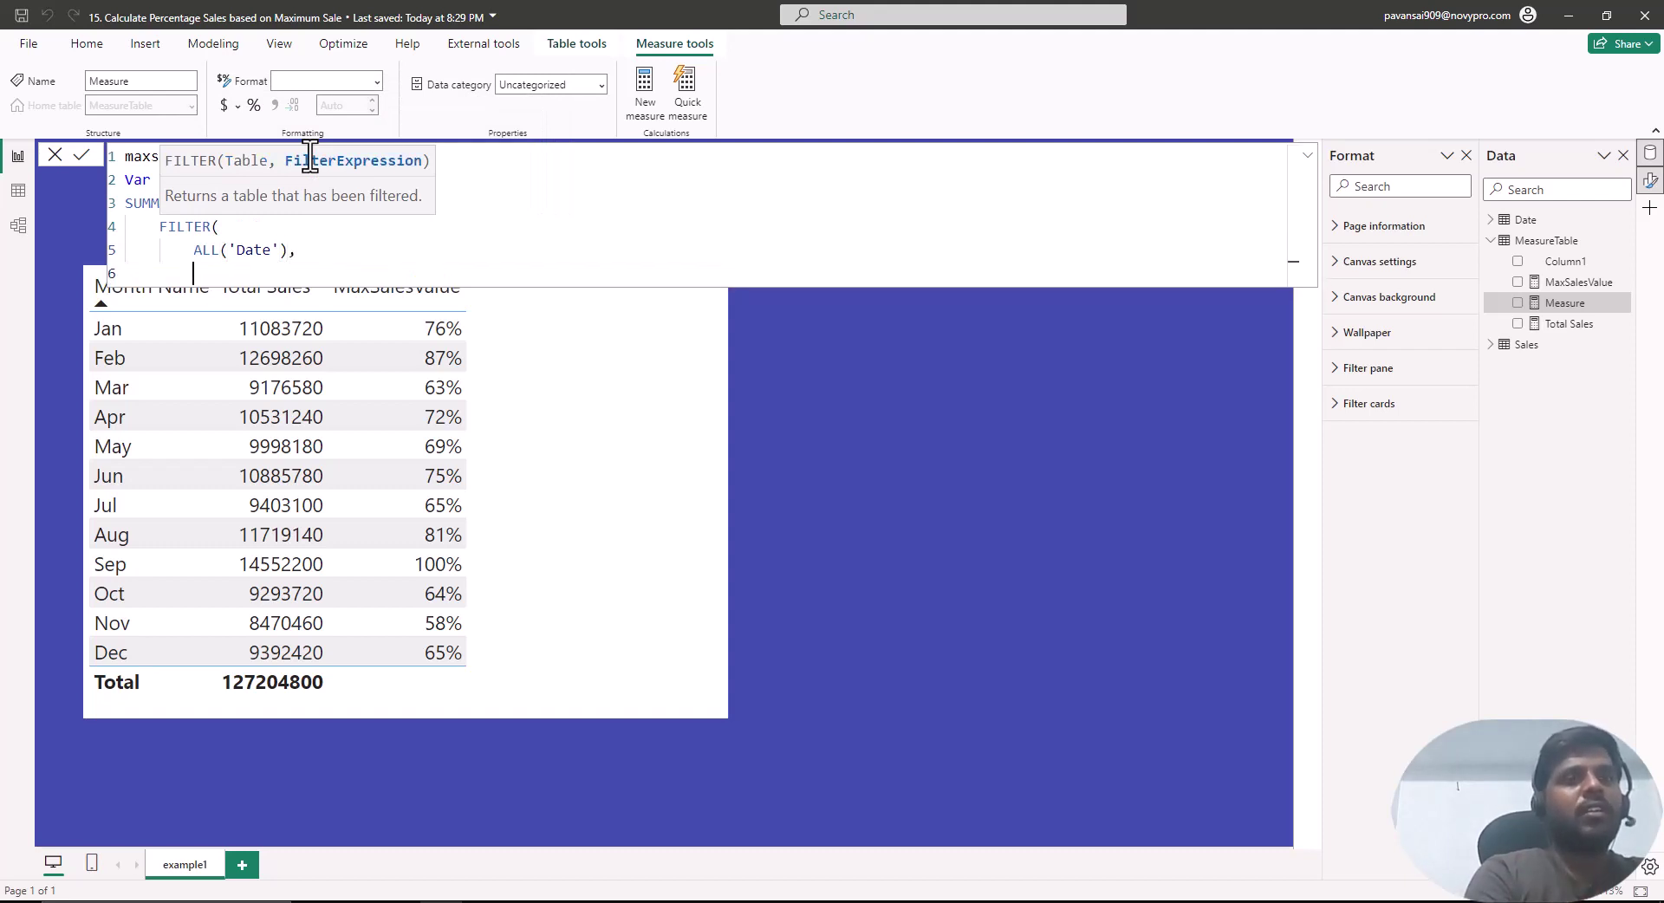
text(isfil)
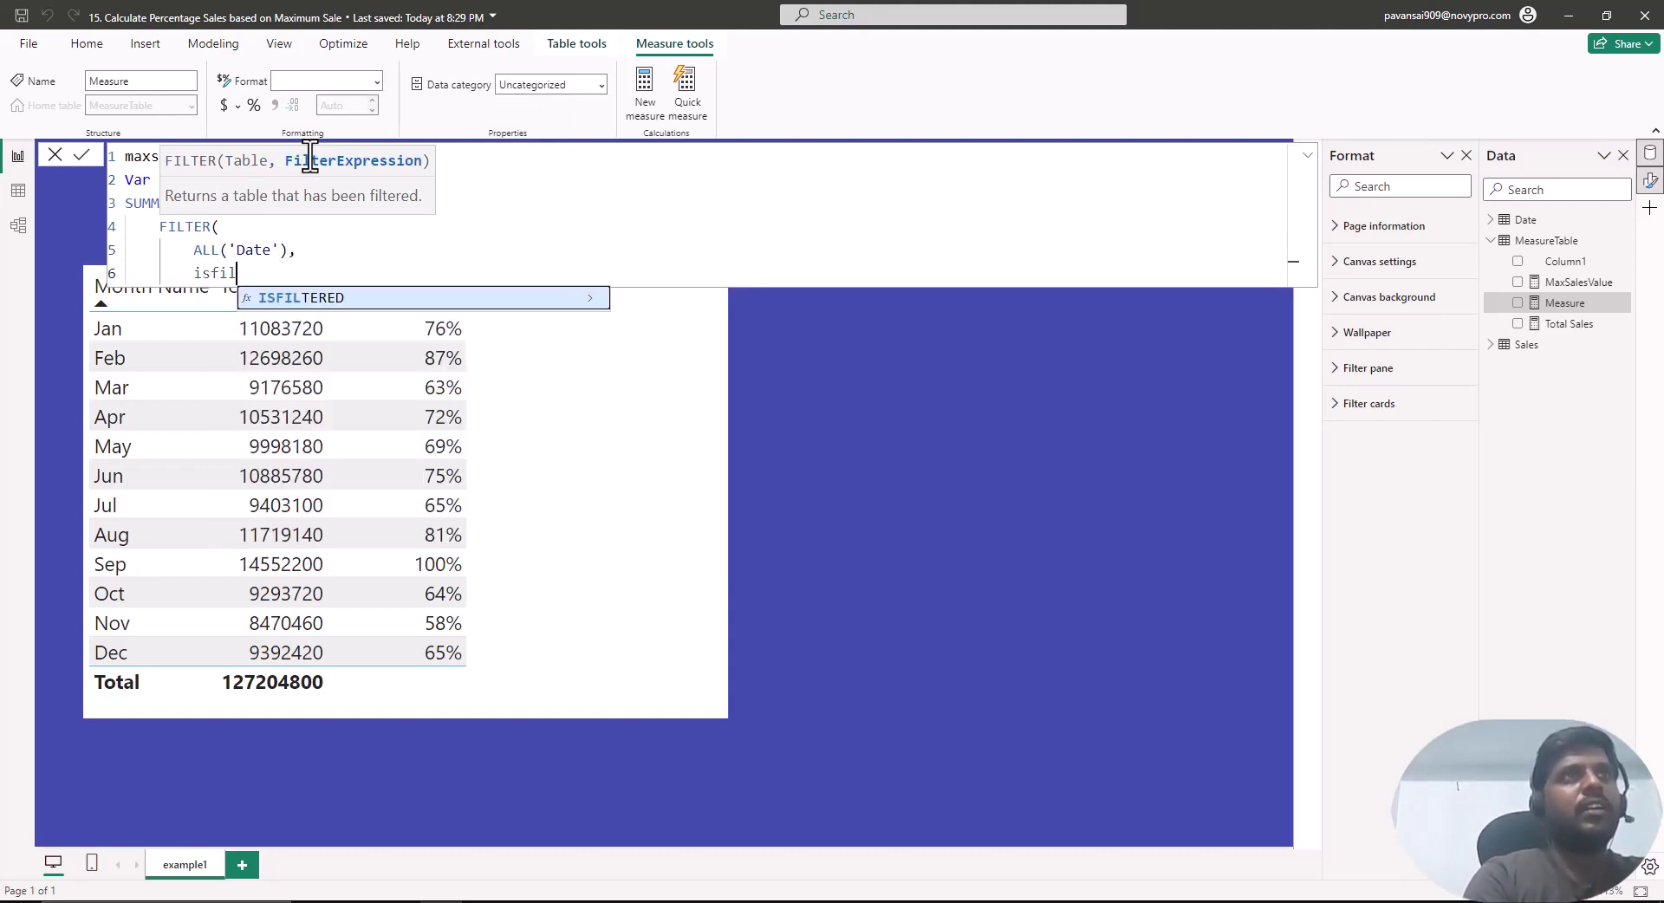
key(Tab)
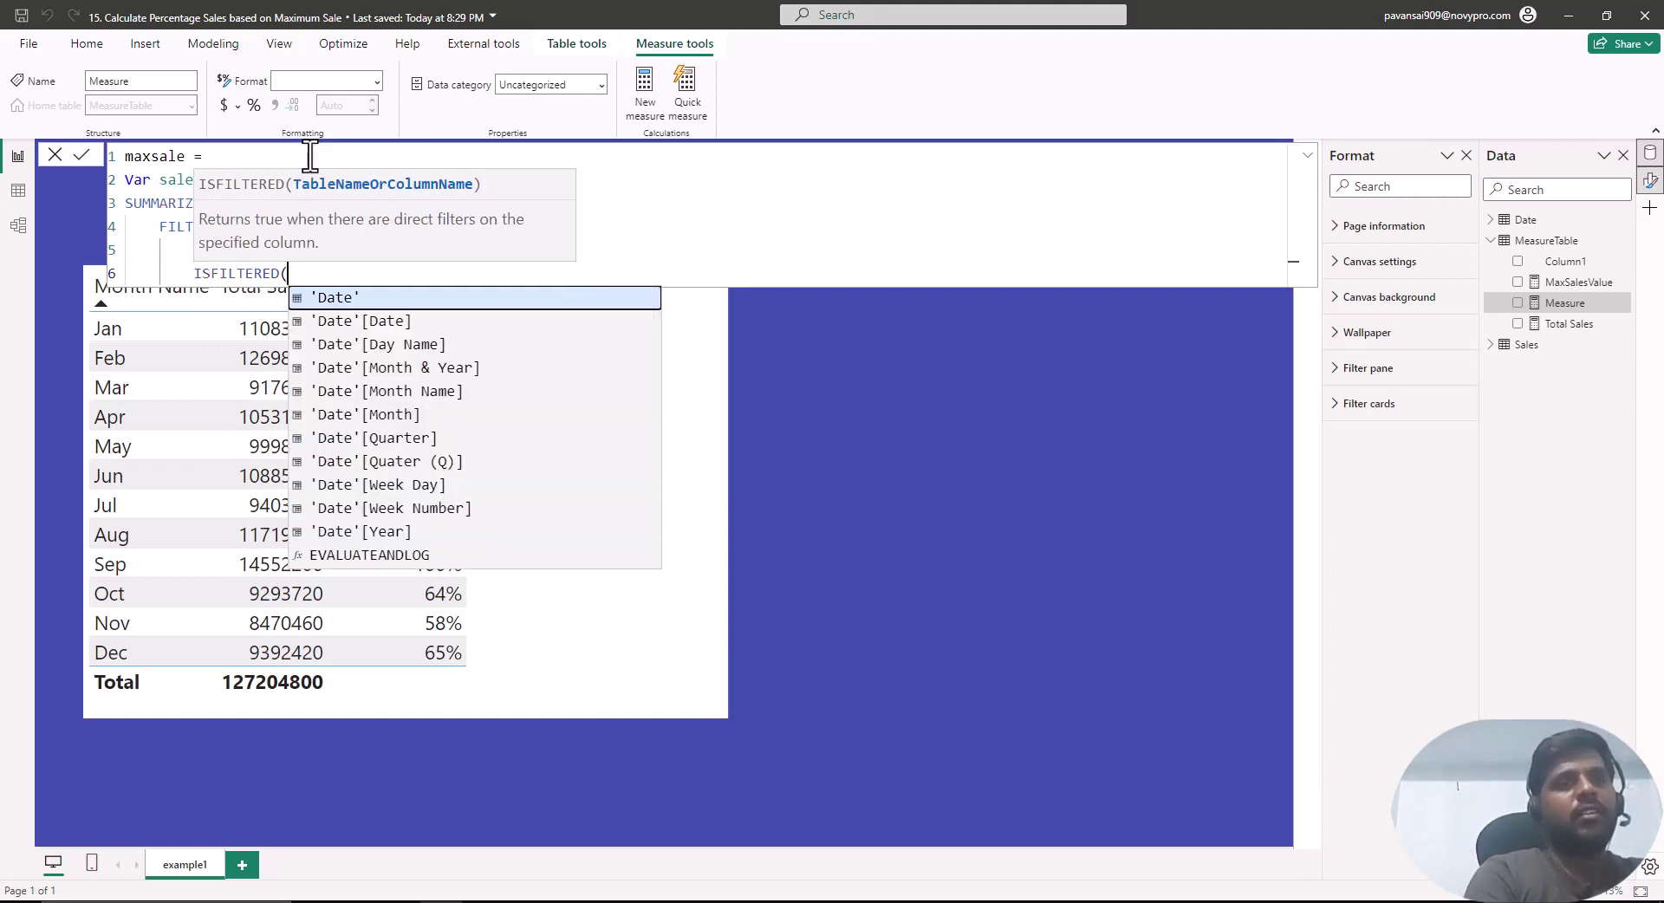
text(da)
key(Down)
key(Down)
key(Down)
key(Down)
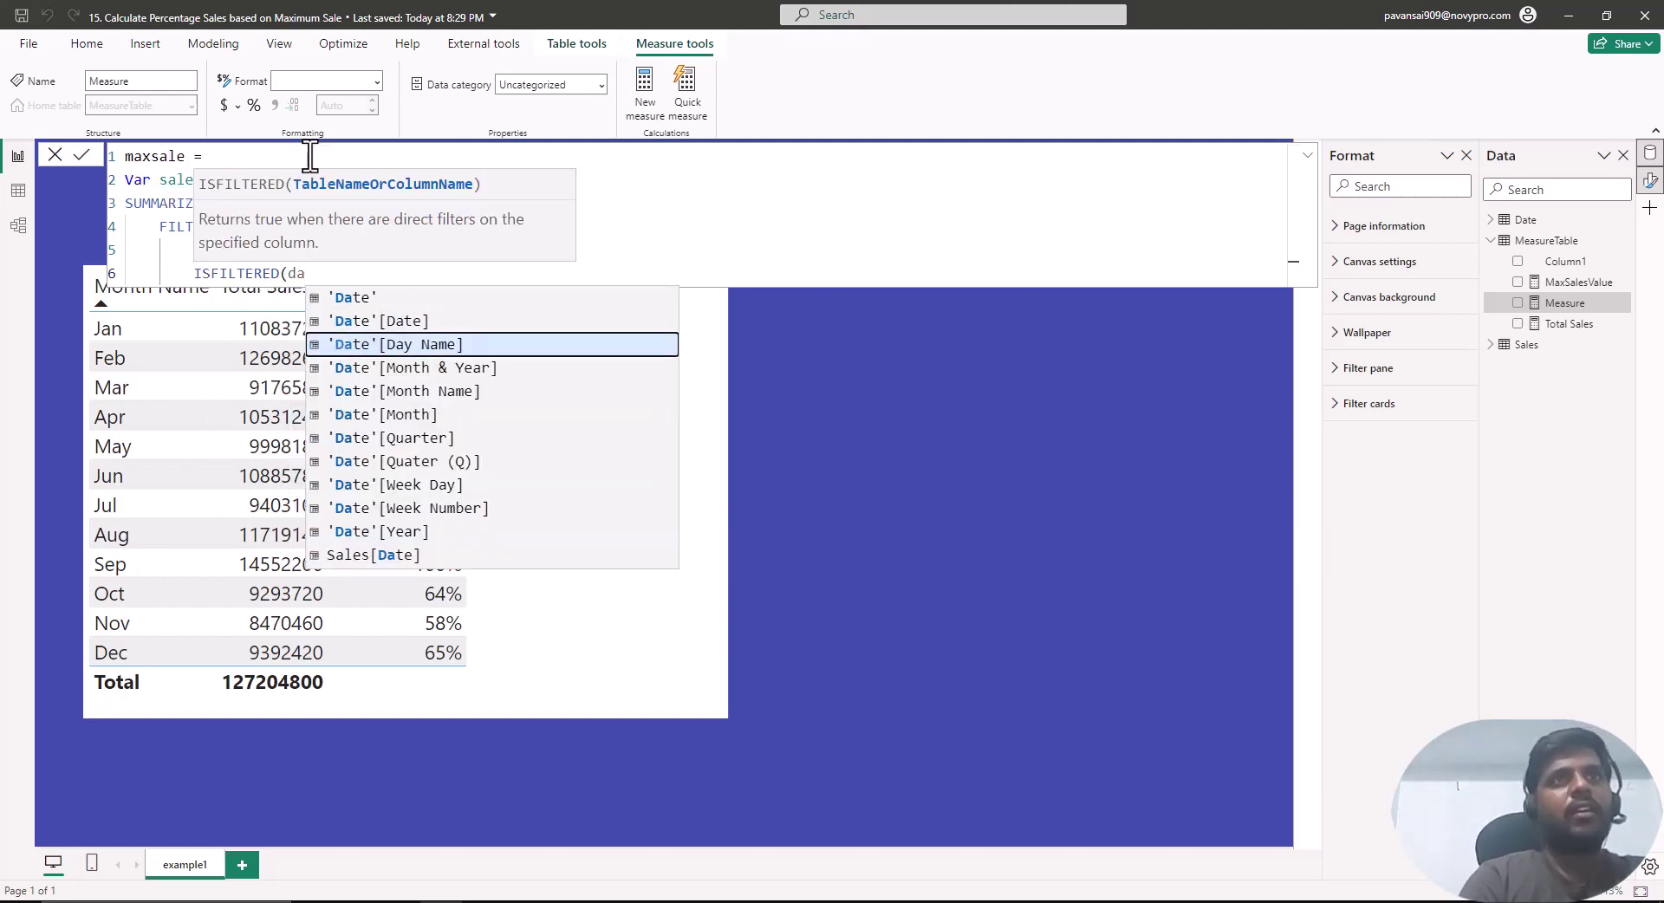
key(Tab)
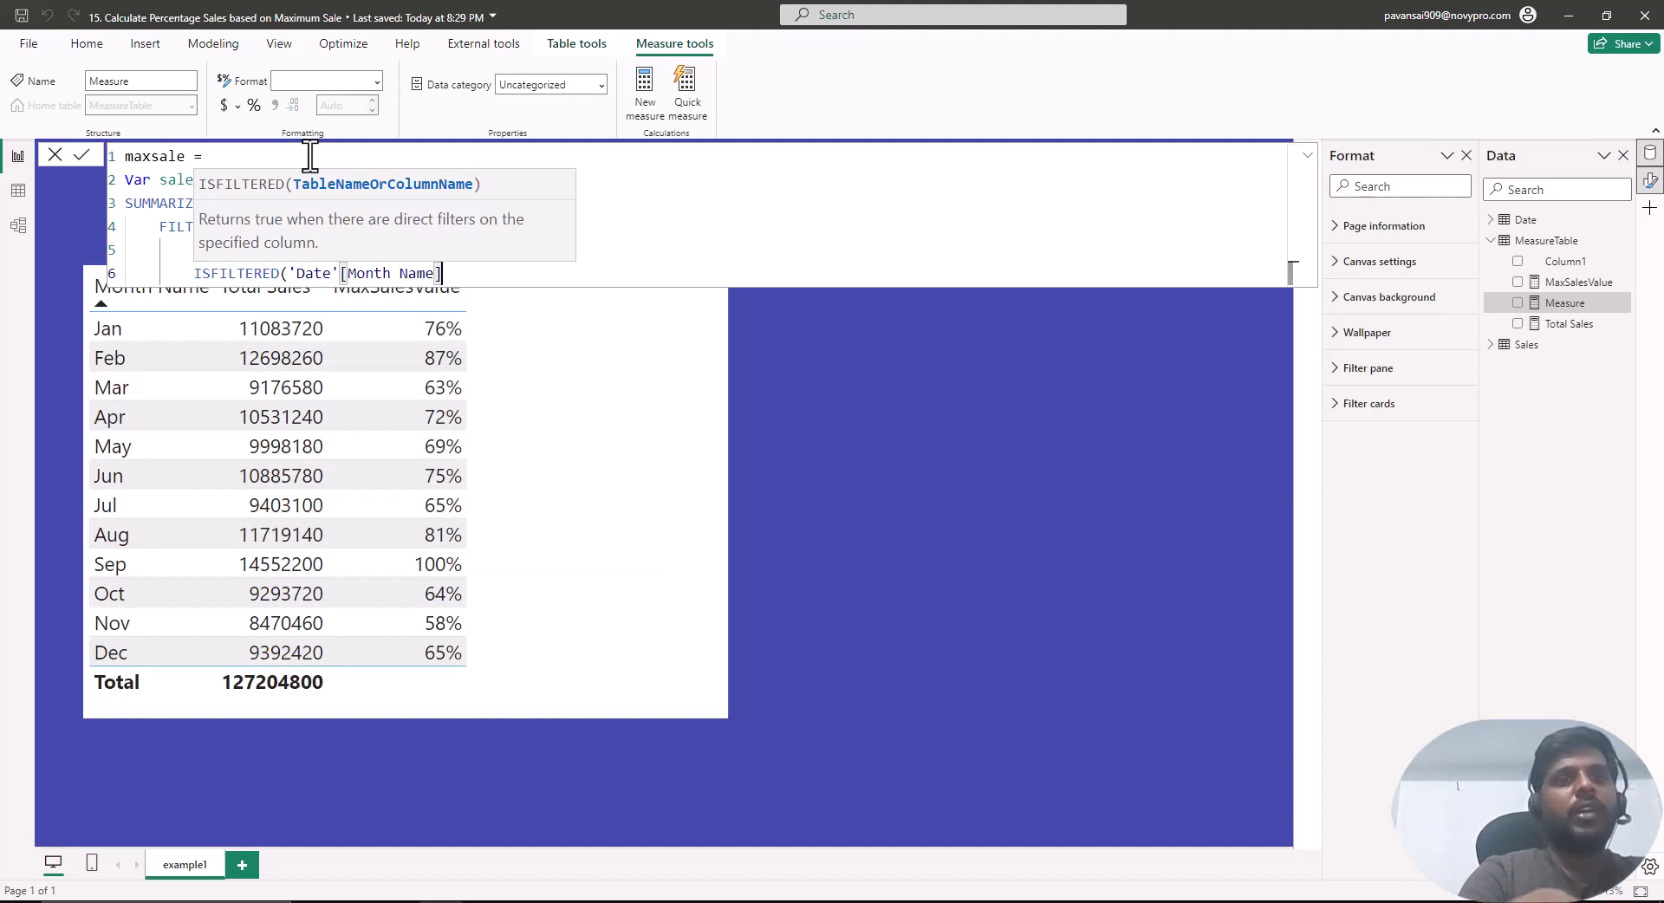
text(),)
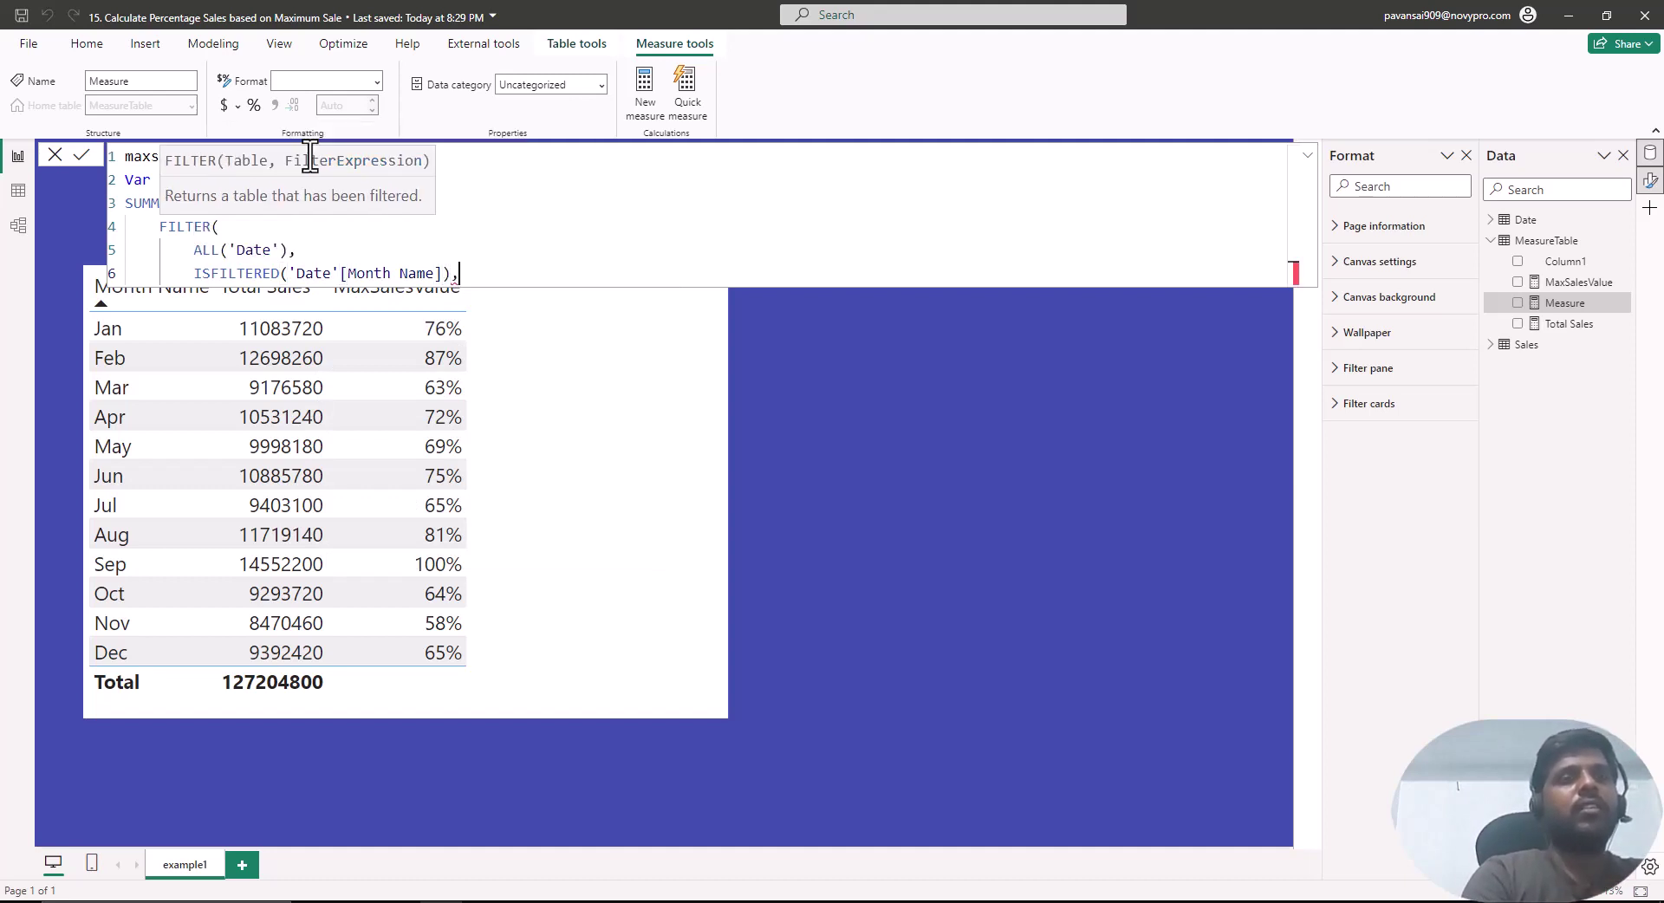
key(BackSpace)
key(shift+Return)
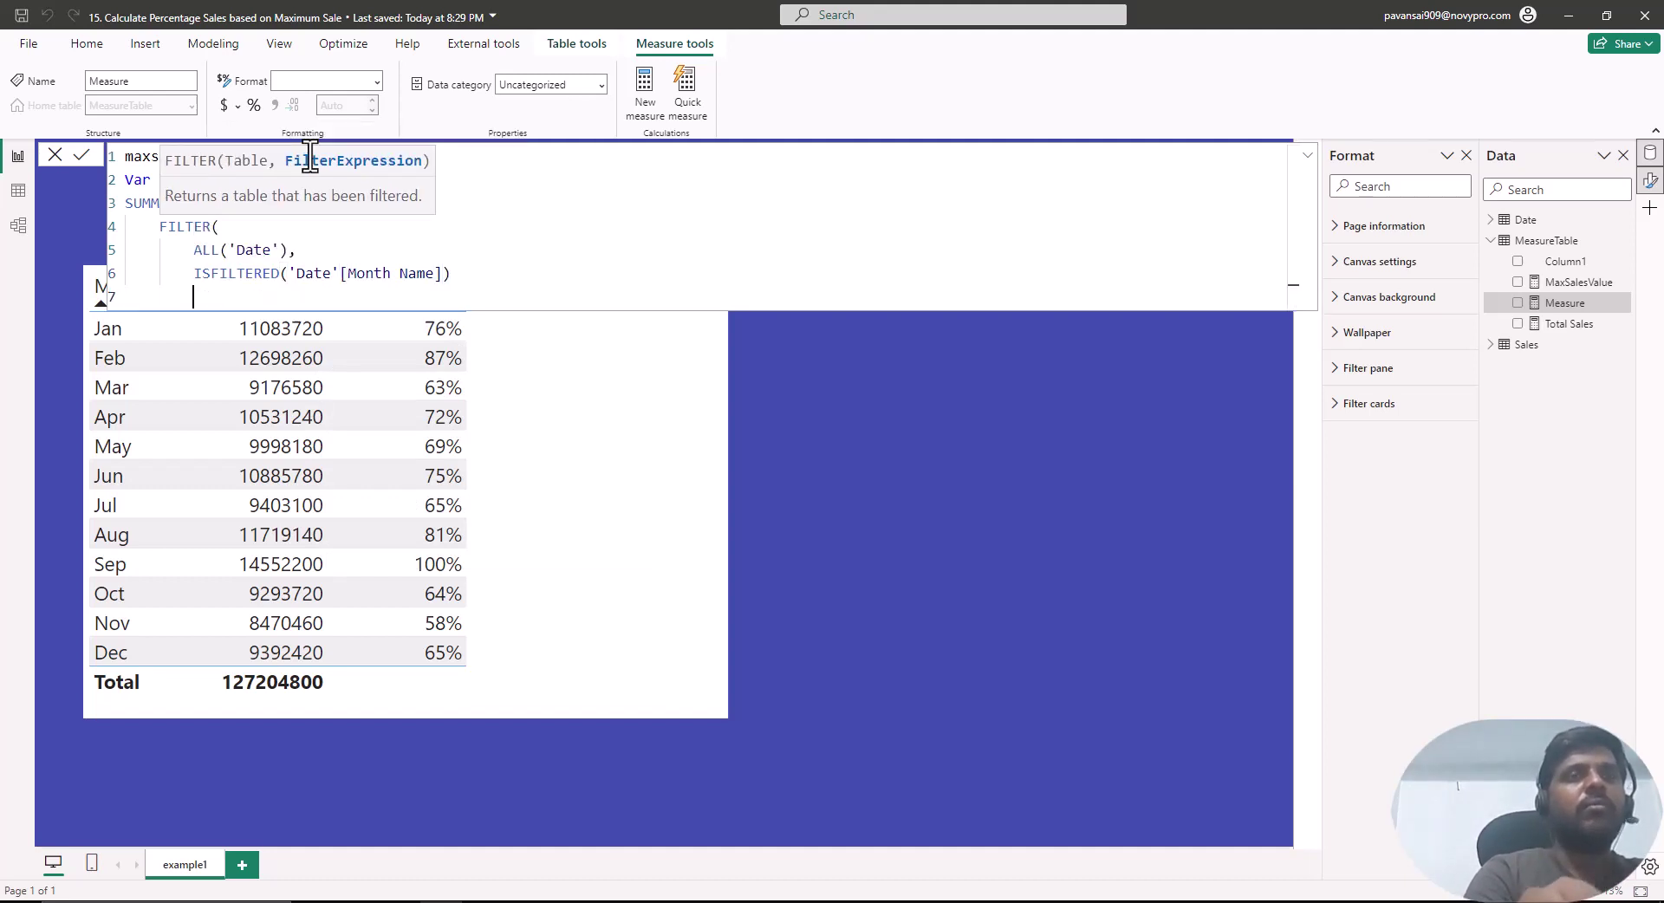
- Close the FILTER function with a trailing comma and start a new line for the SUMMARIZE group-by column
text())
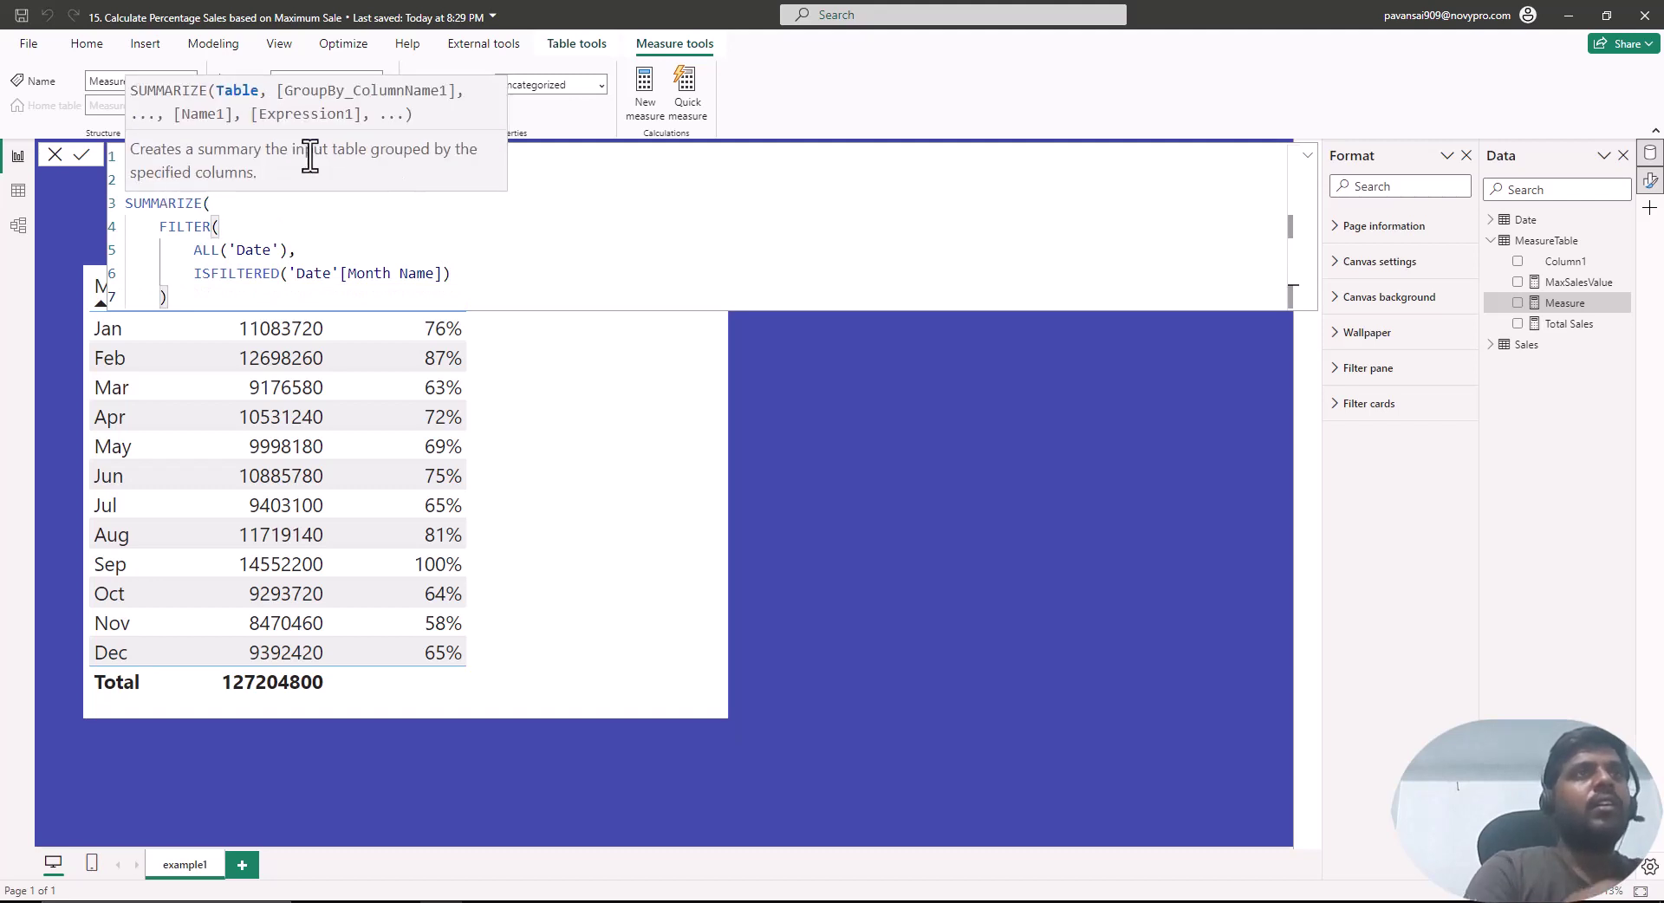
text(,)
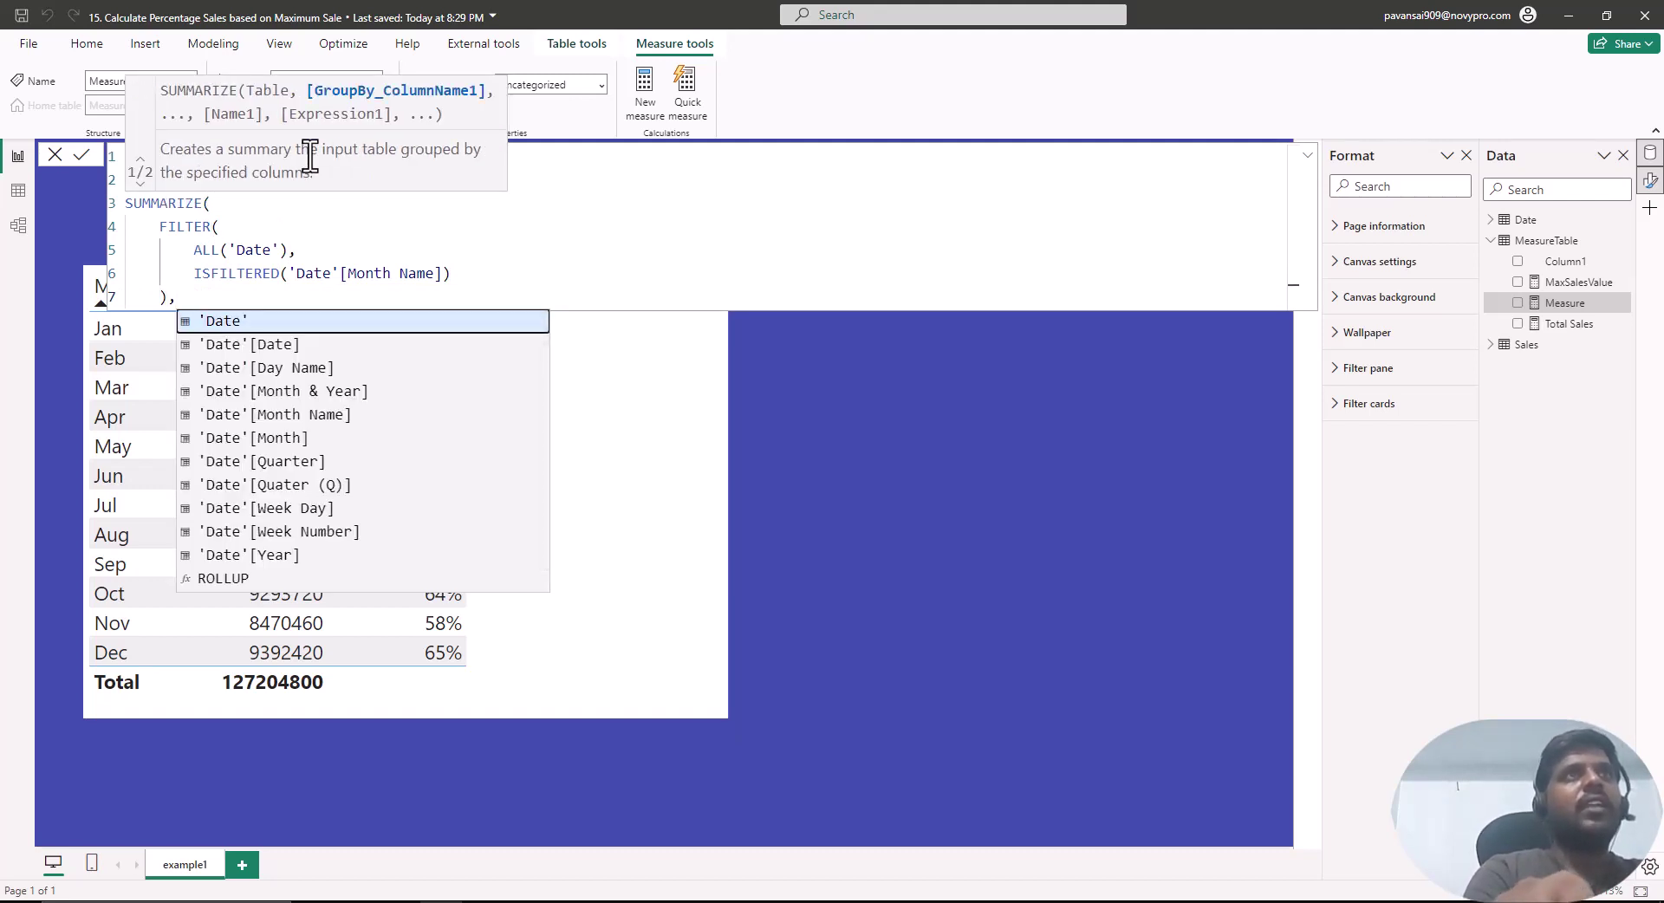
key(shift+Return)
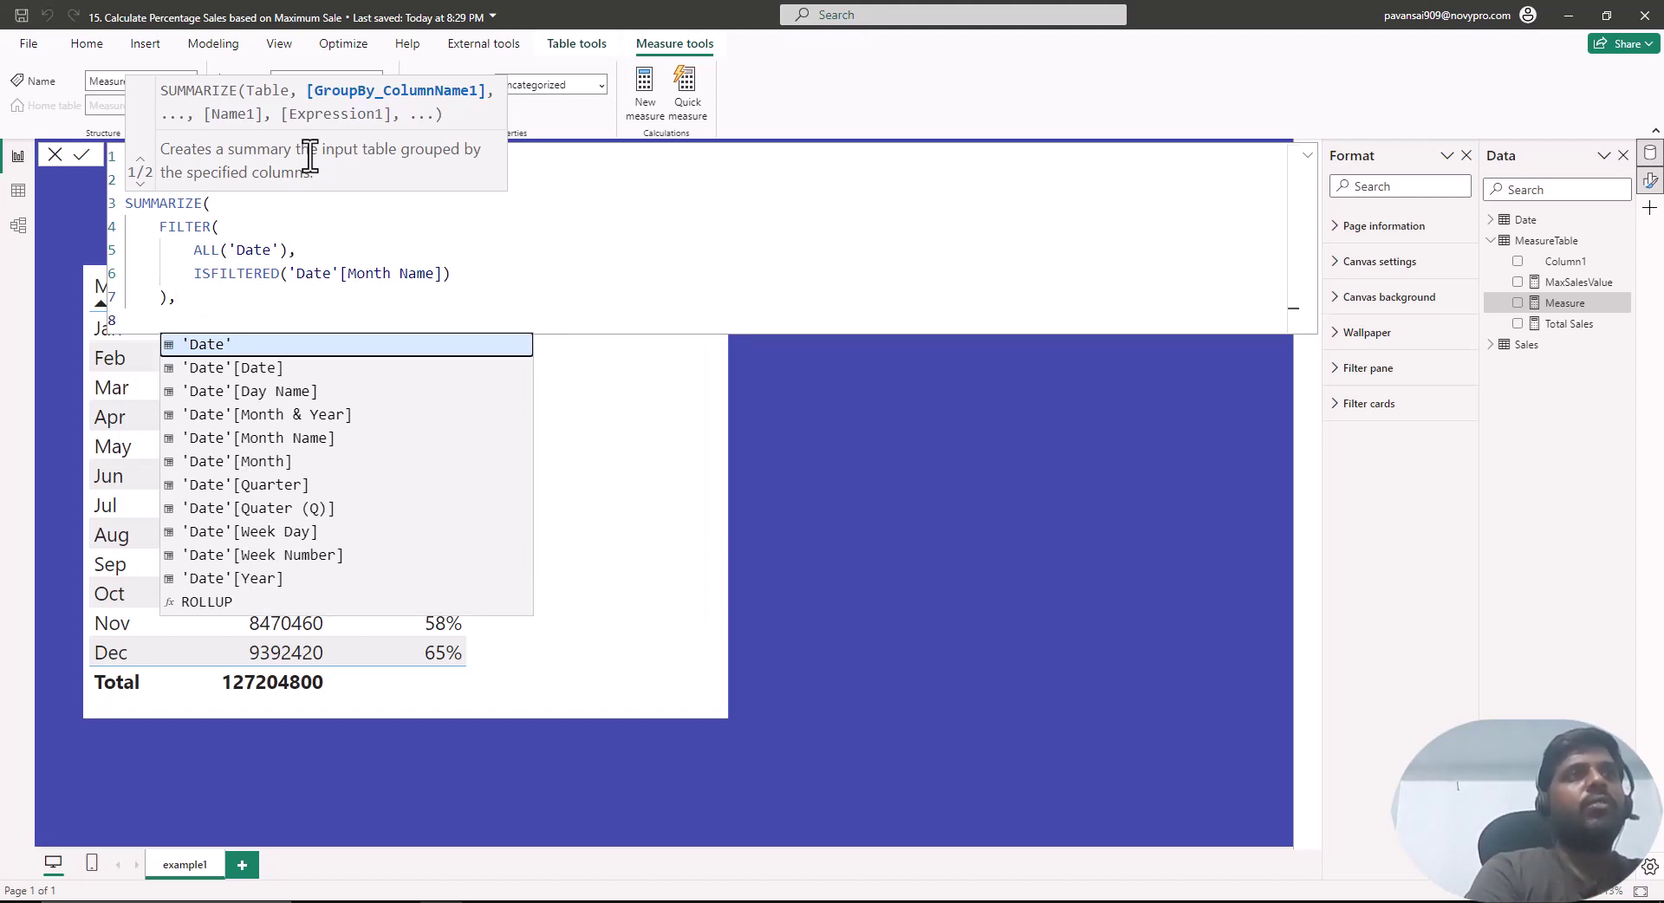
- Enter 'Date'[Month Name] as the SUMMARIZE group-by column, followed by a comma
text(month)
key(Down)
key(Tab)
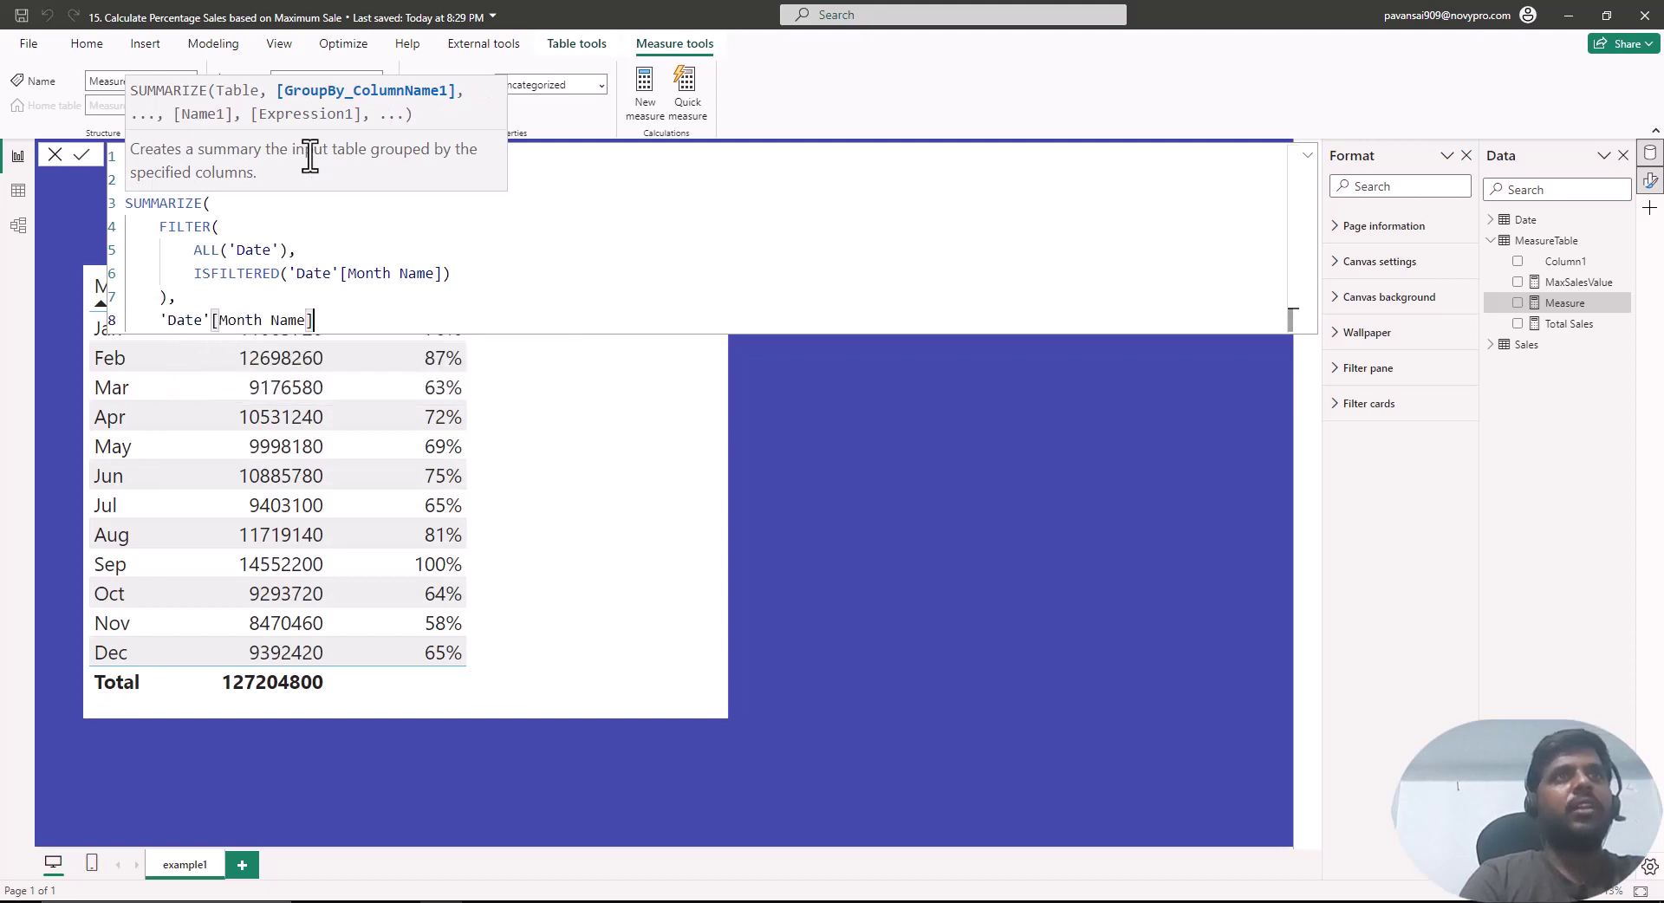
text(,)
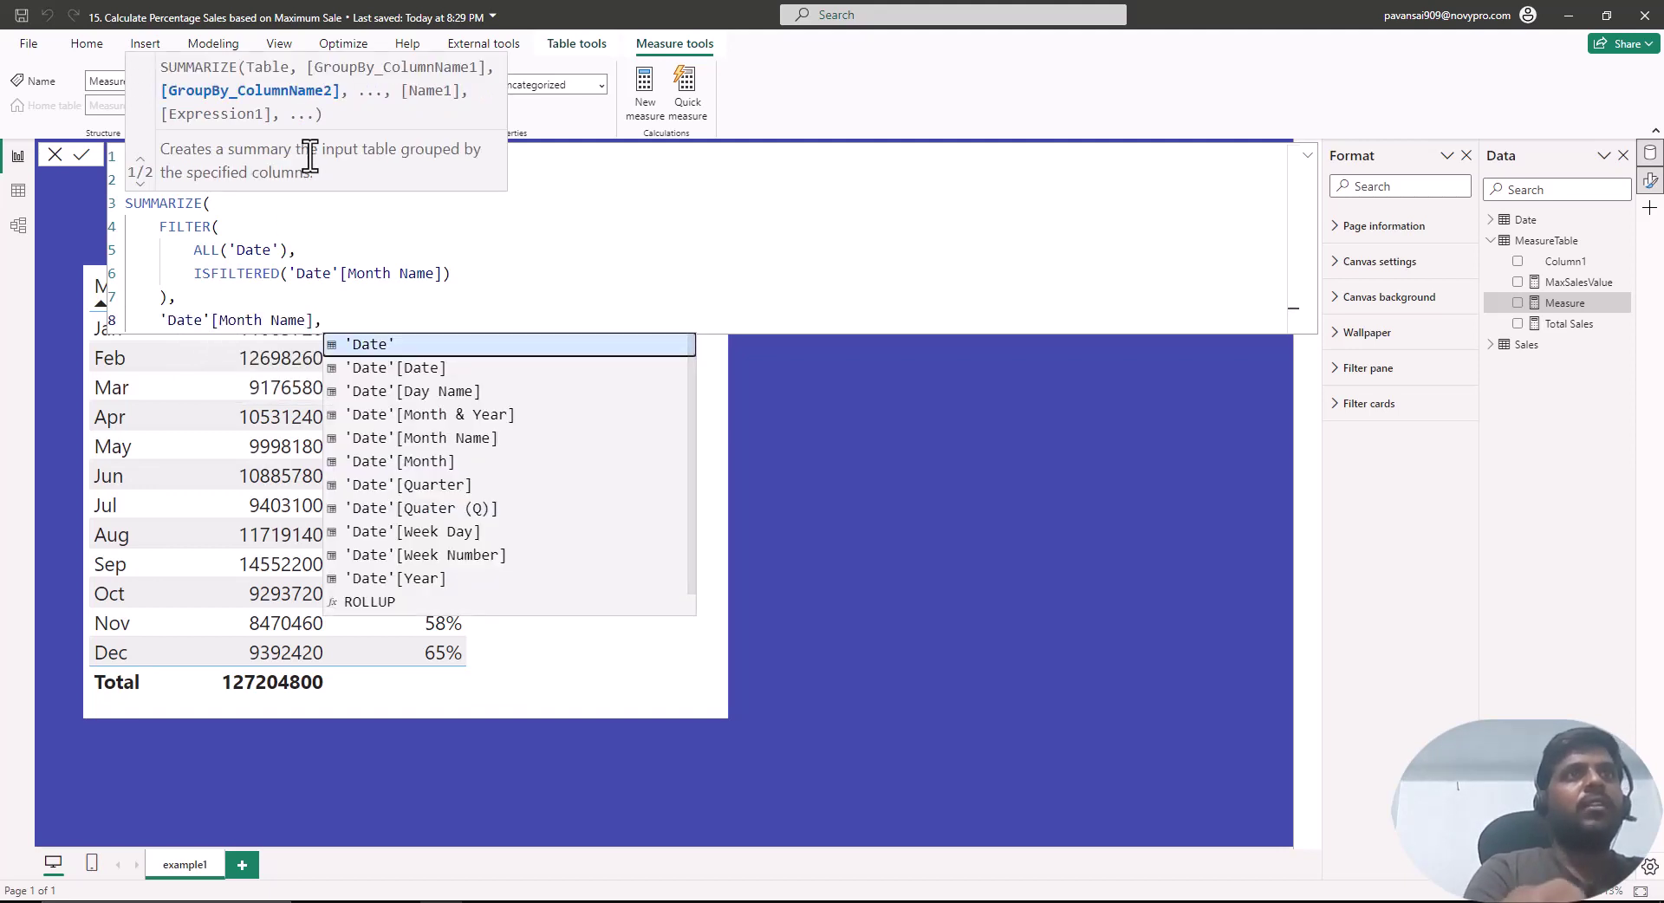
- Add "Total Sales" on its own line as the name of the summarized column, followed by a comma
key(shift+Return)
text(")
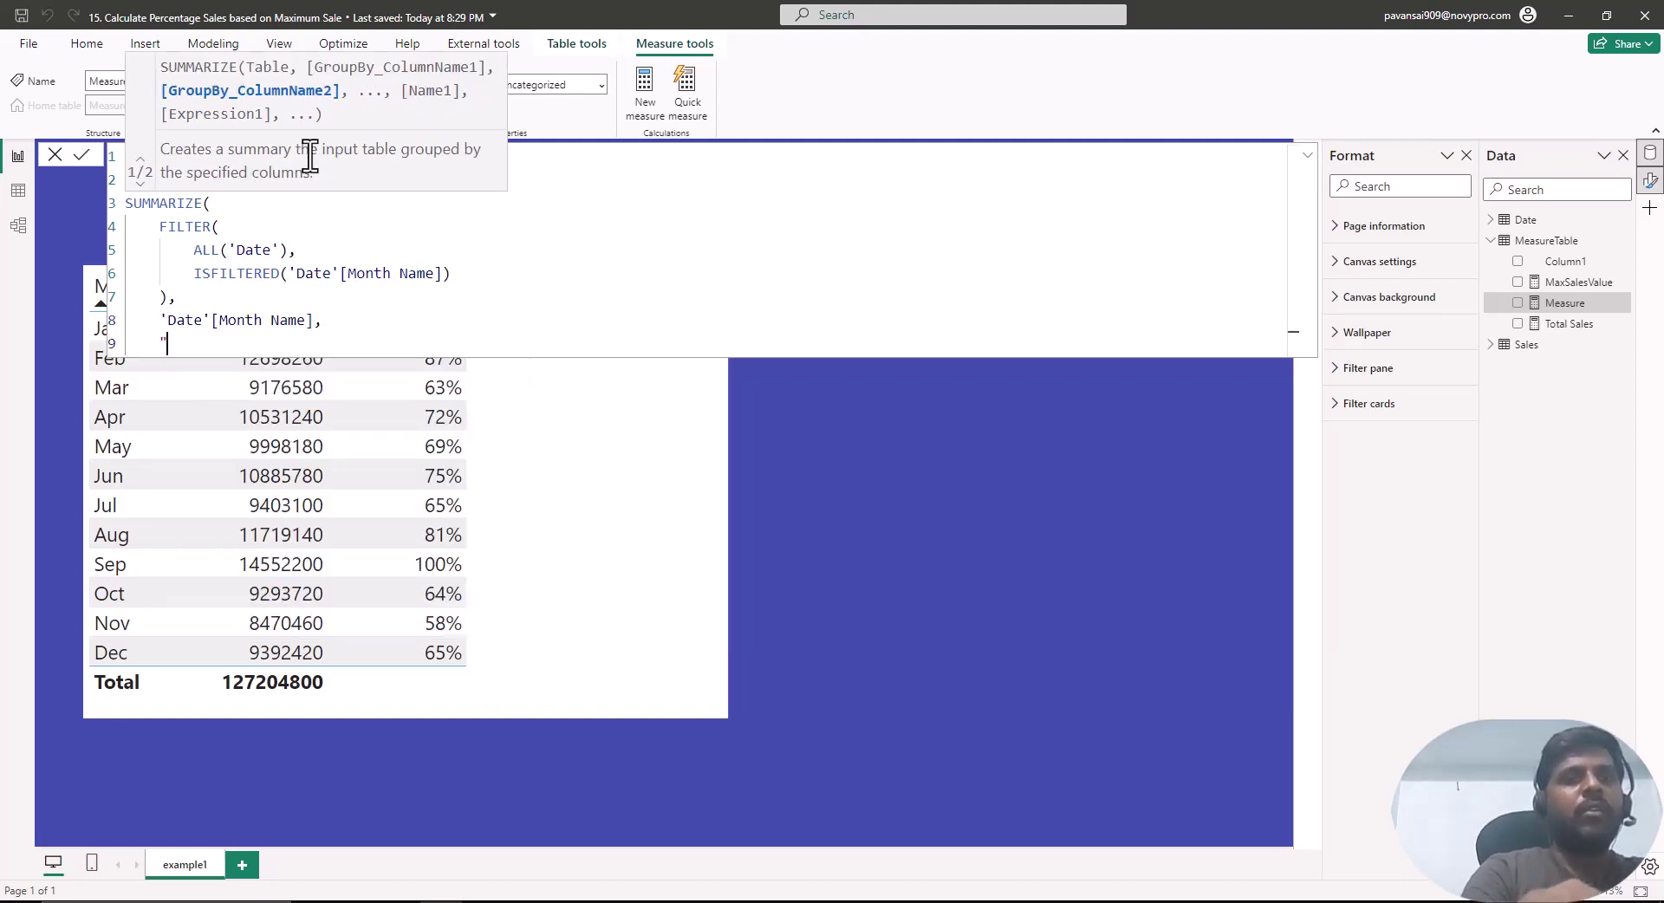
text(Tot)
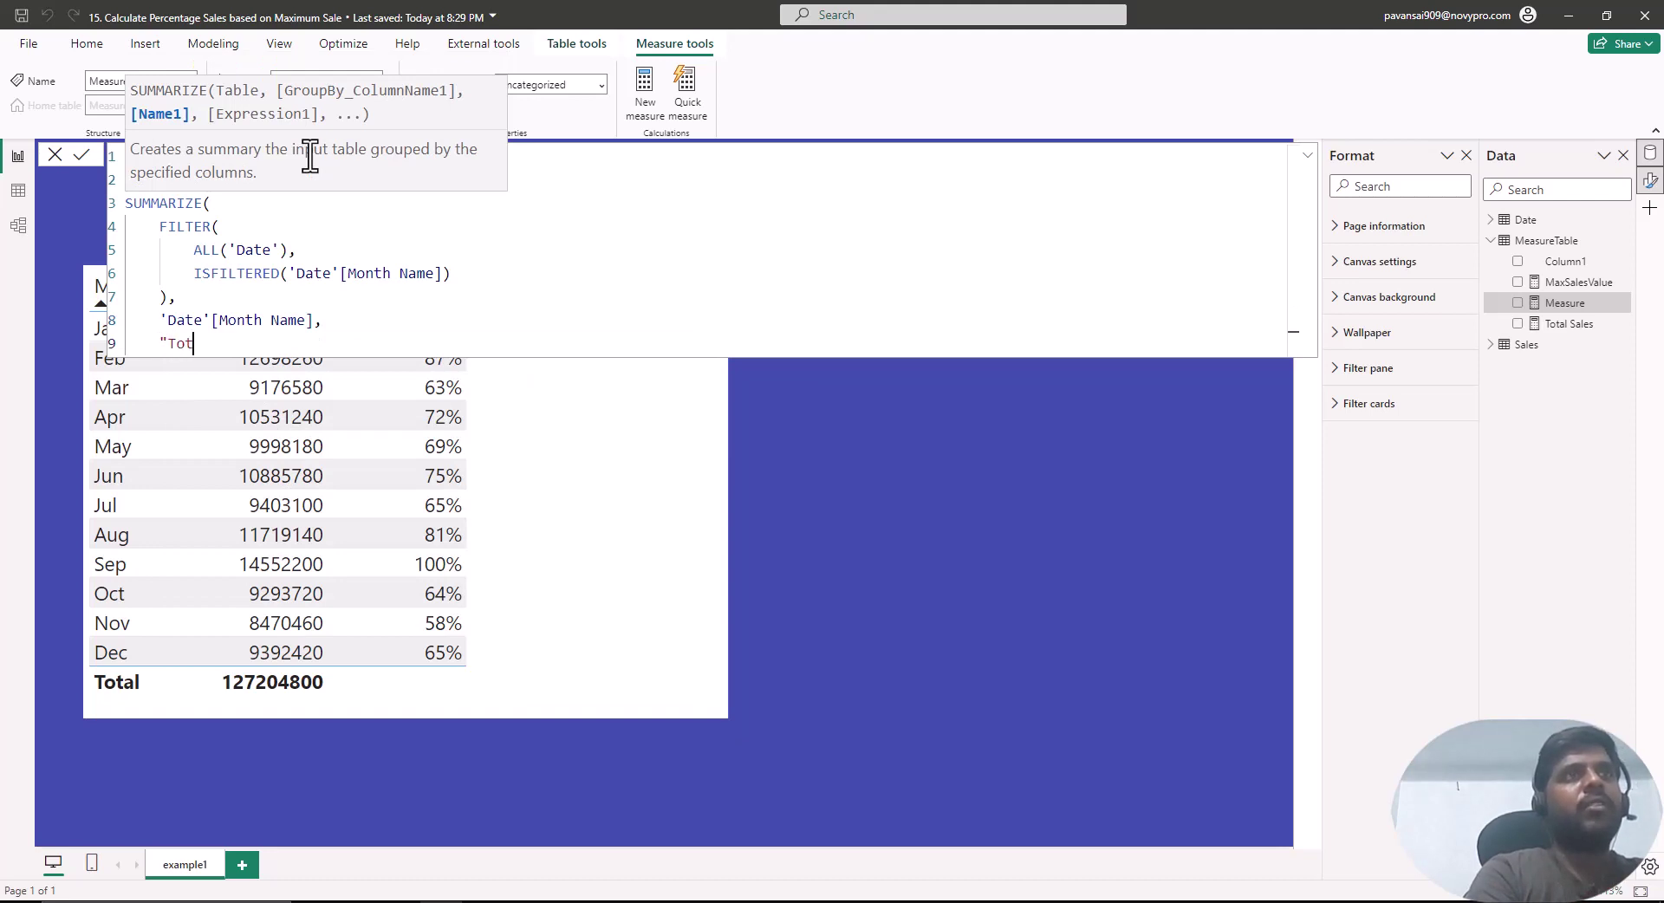
text(al Sales)
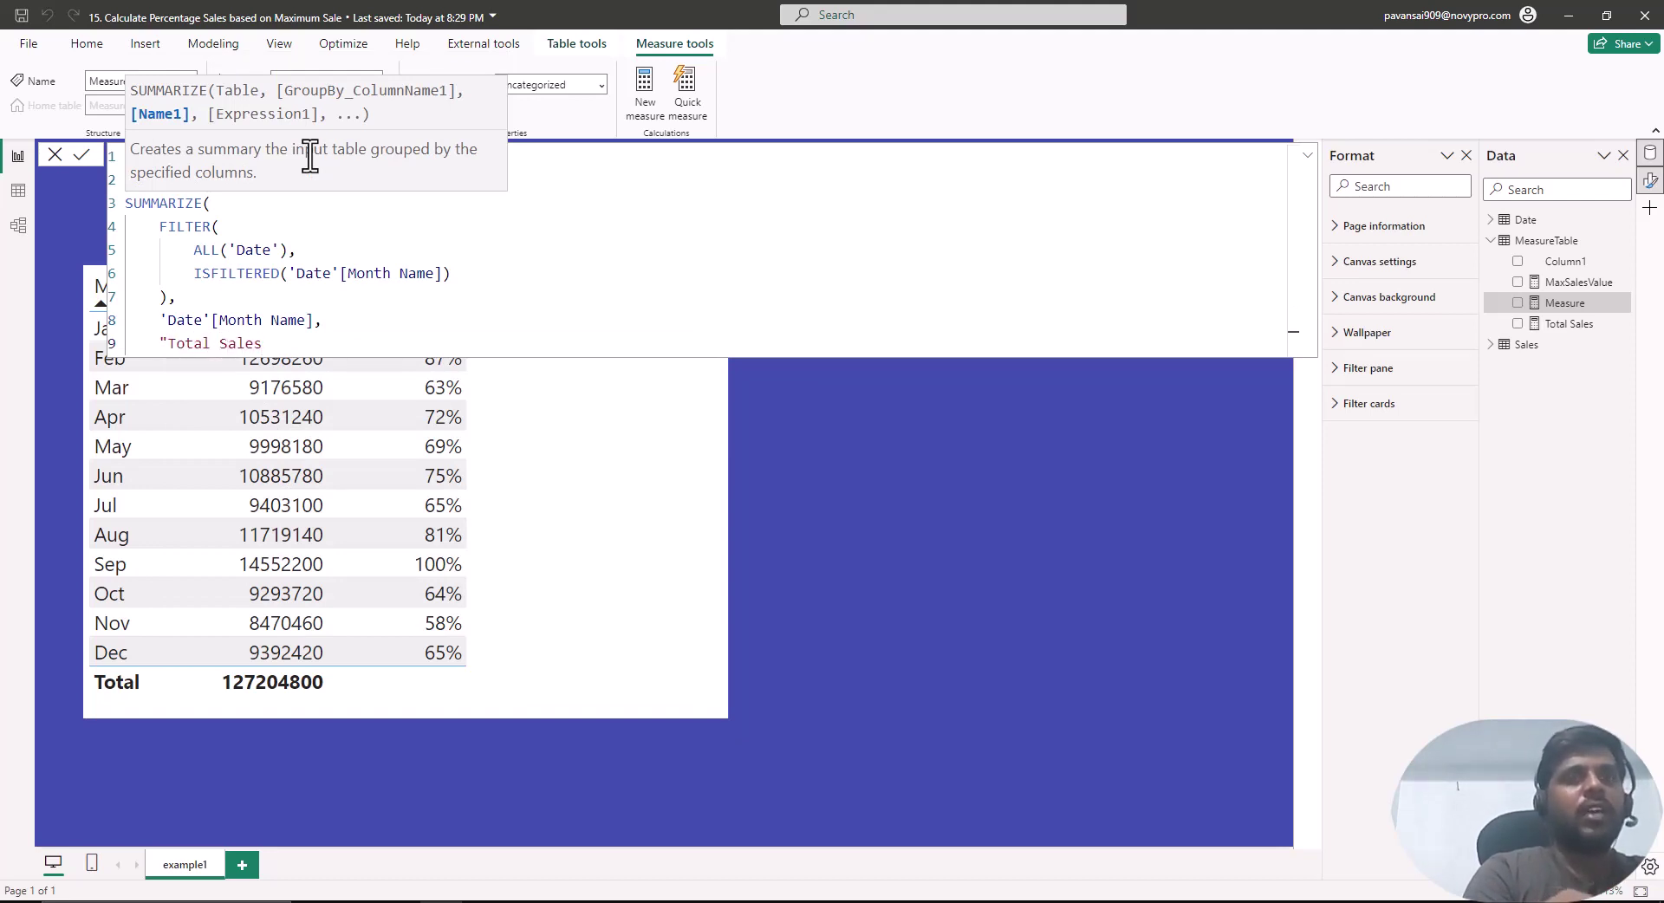
text(",)
key(shift+Return)
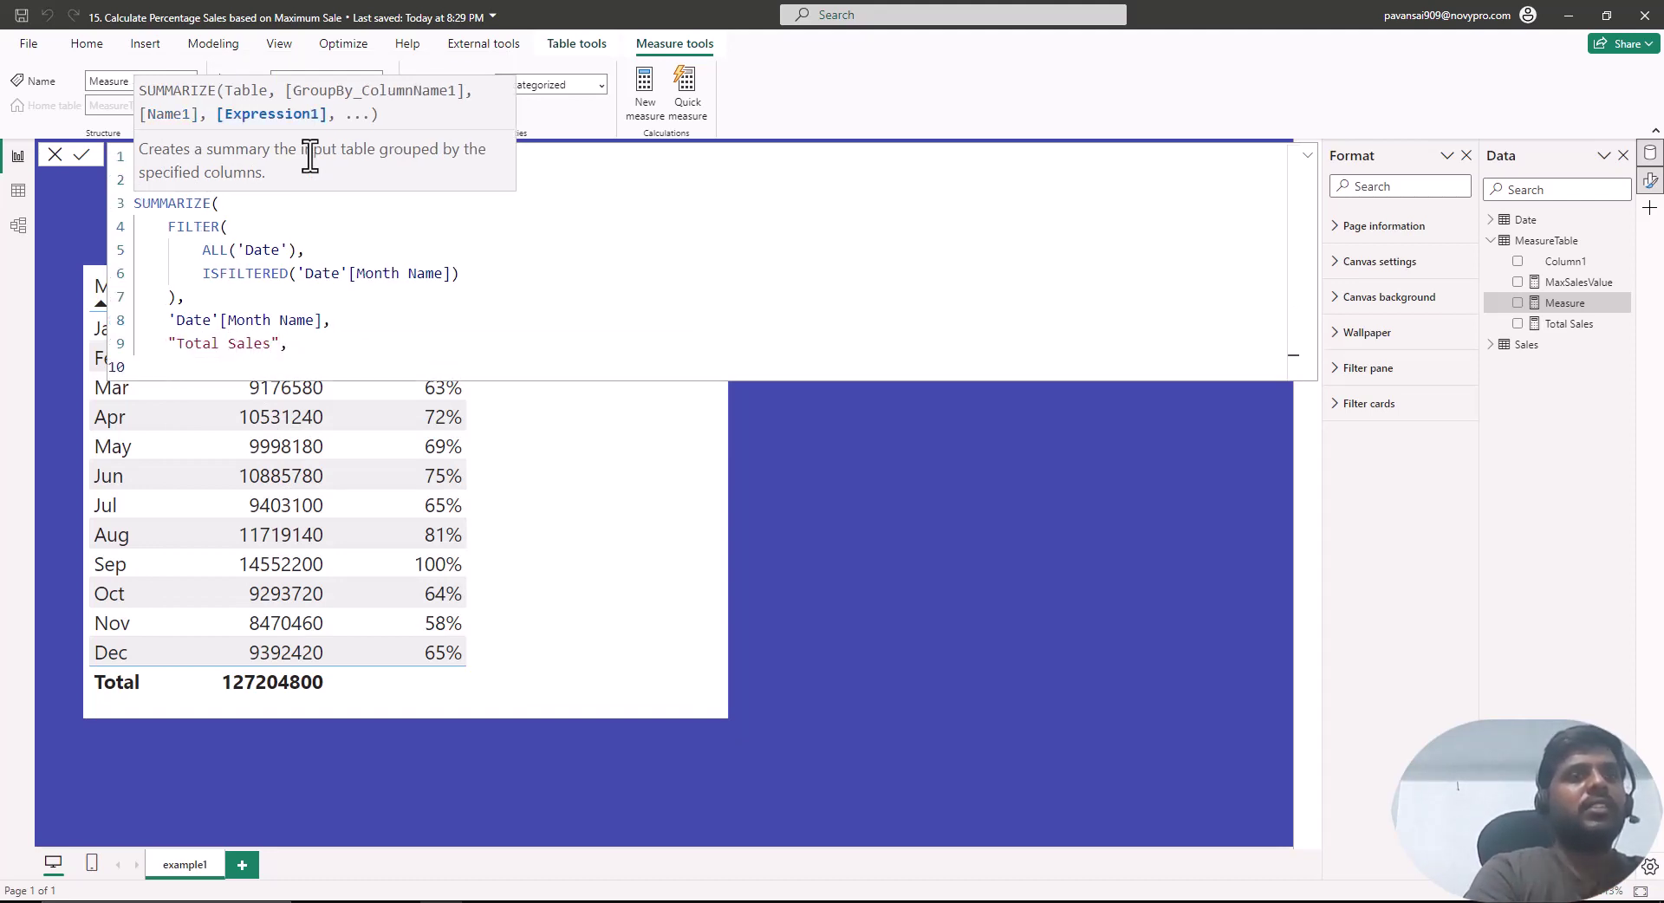
- Enter SUM(Sales[Sales]) as the expression for the Total Sales column and close the SUMMARIZE function on a new line
text(sum()
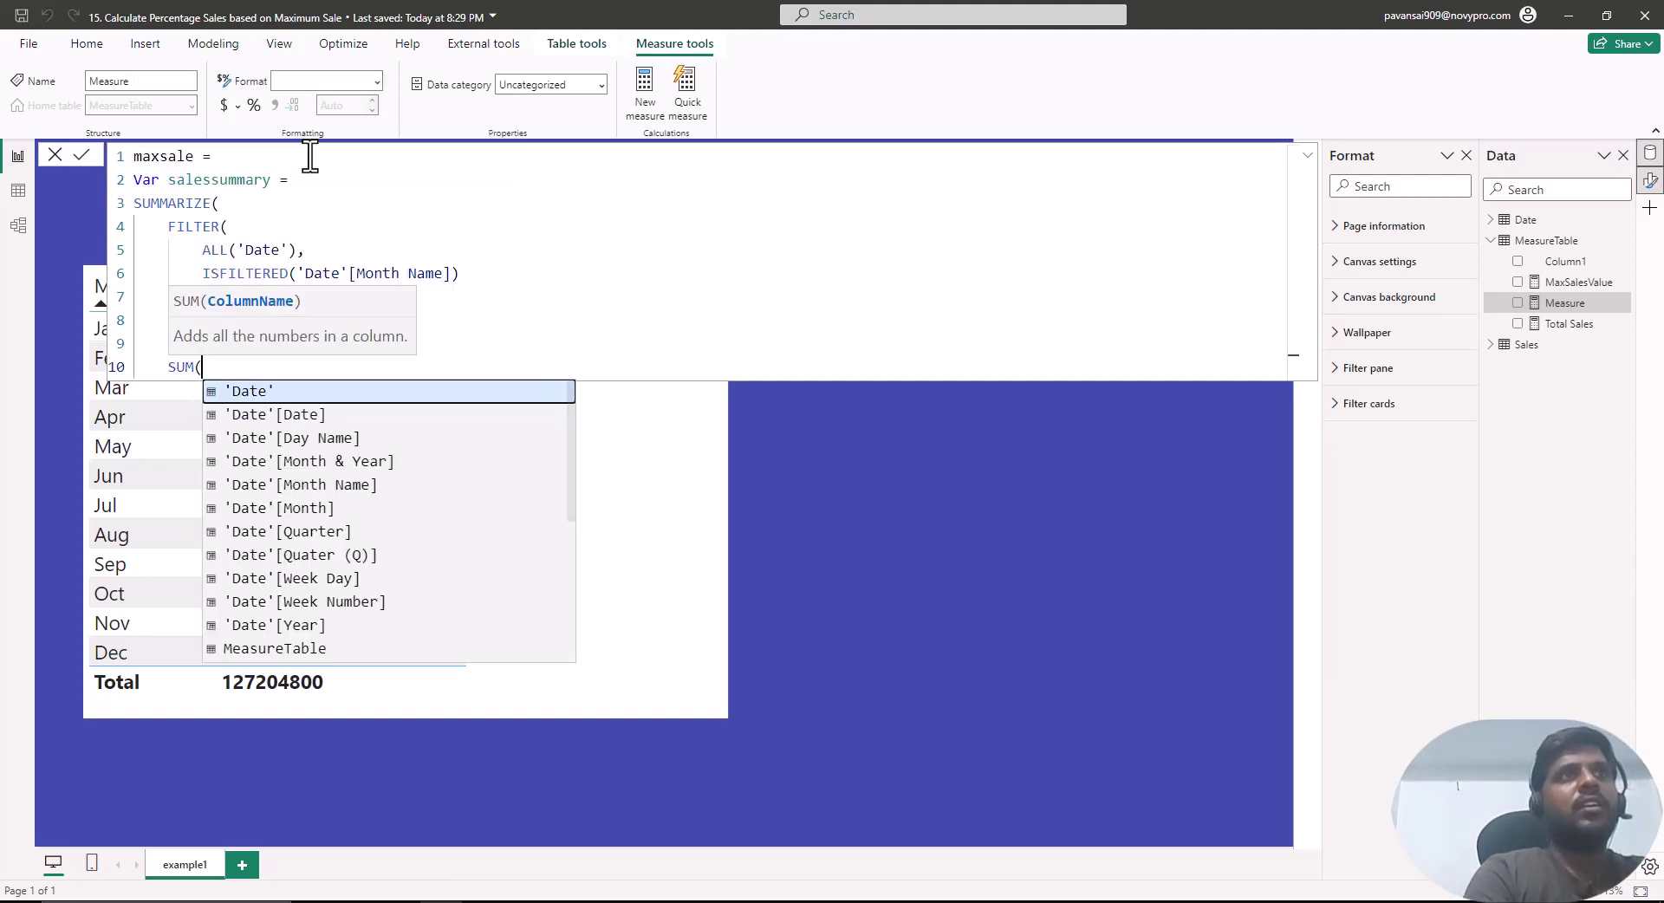
text(sales)
key(Down)
key(Down)
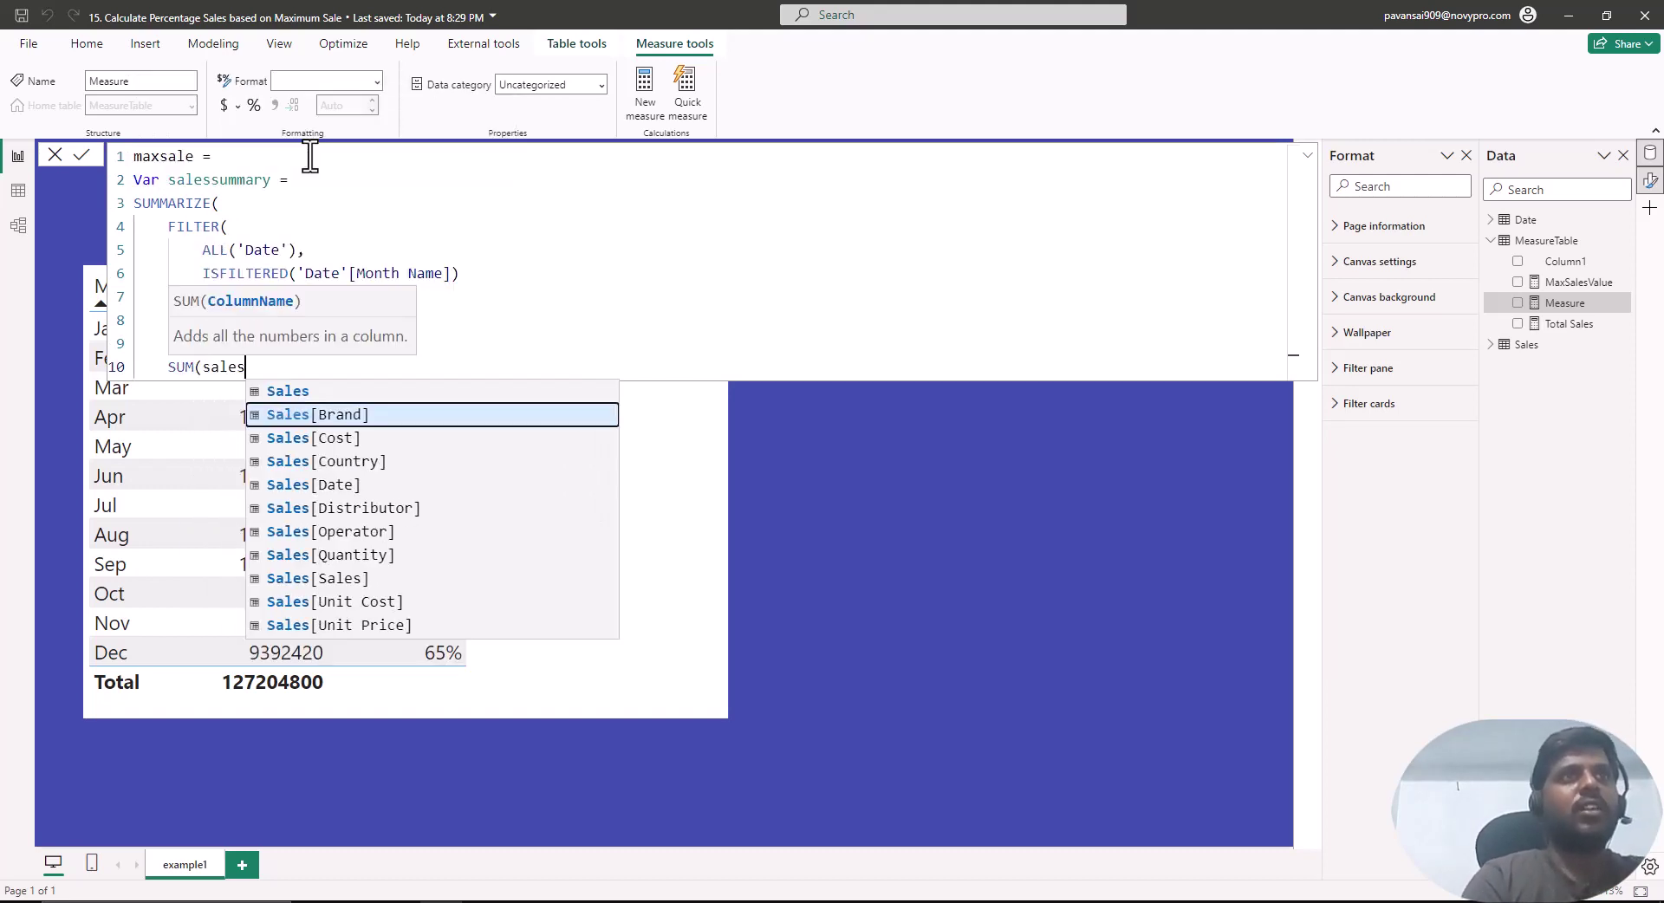
key(Down)
key(Down)
key(Down)
key(Down)
key(Down)
key(Down)
key(Tab)
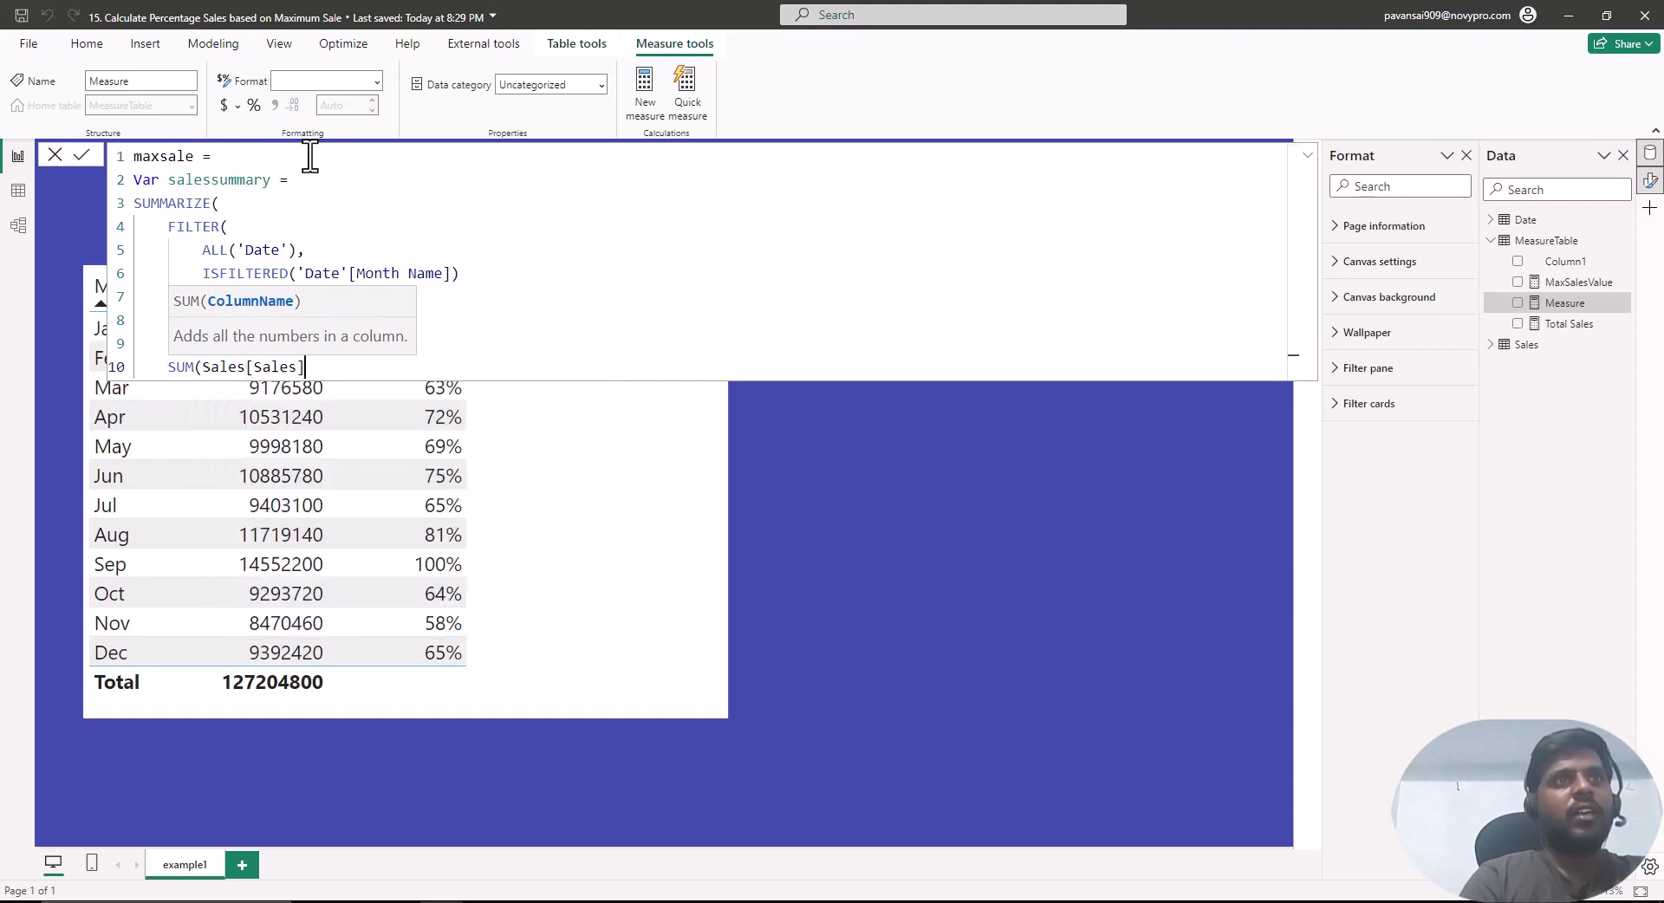
text())
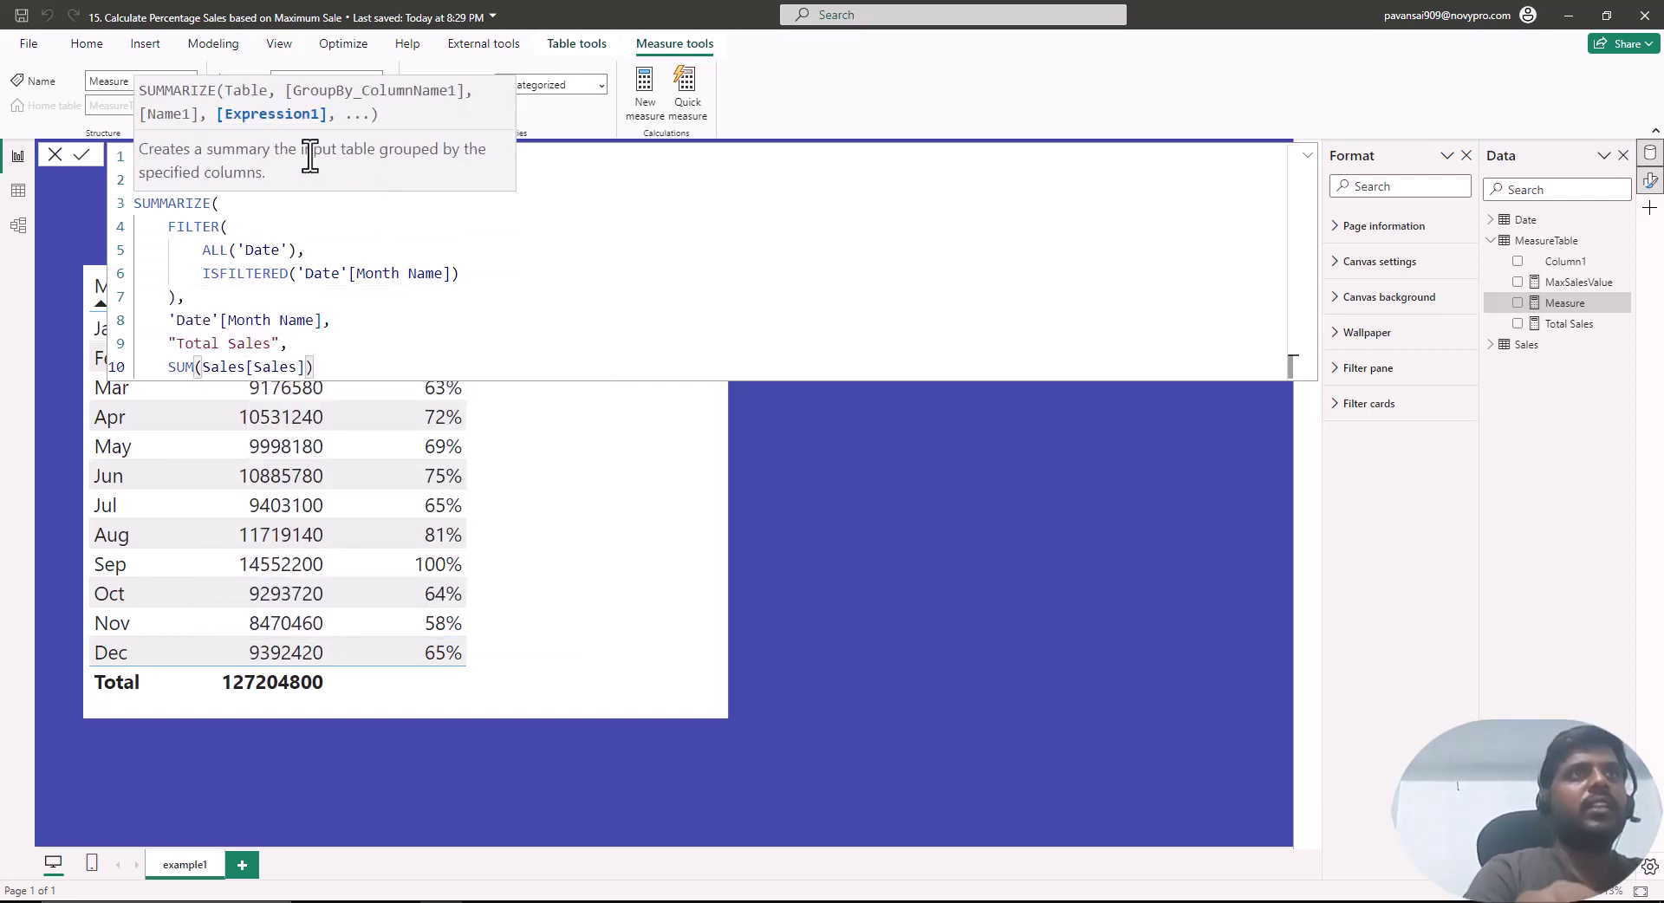
key(shift+Return)
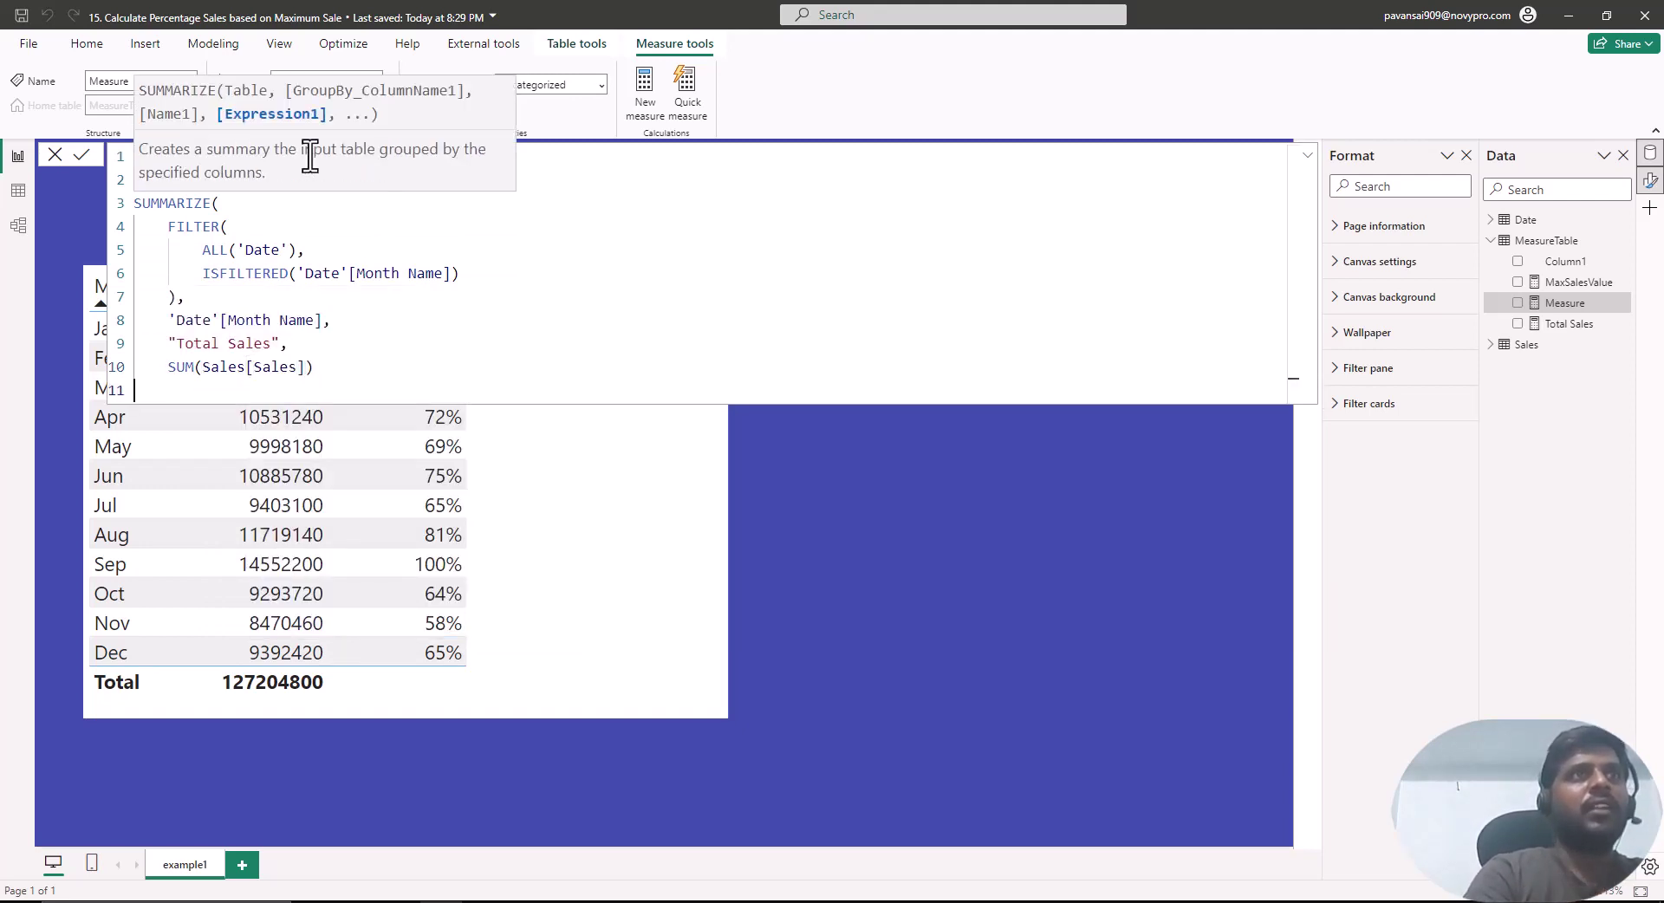
text())
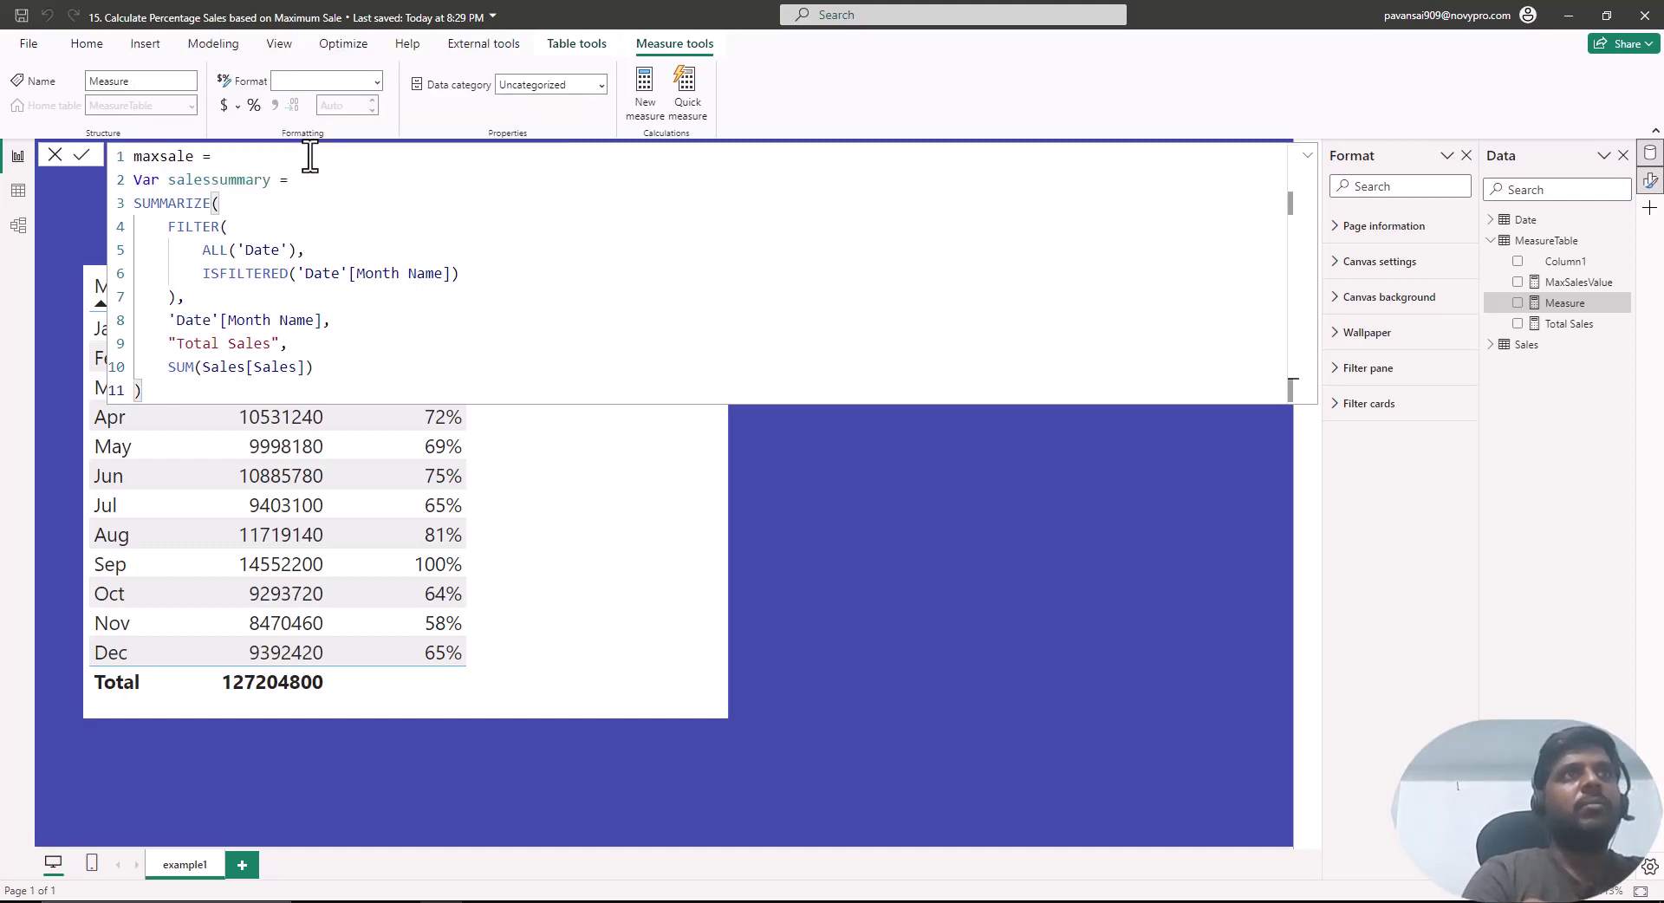
- Declare a second variable named maxsalesvalue below the SUMMARIZE block and start a new line for its expression
key(shift+Return)
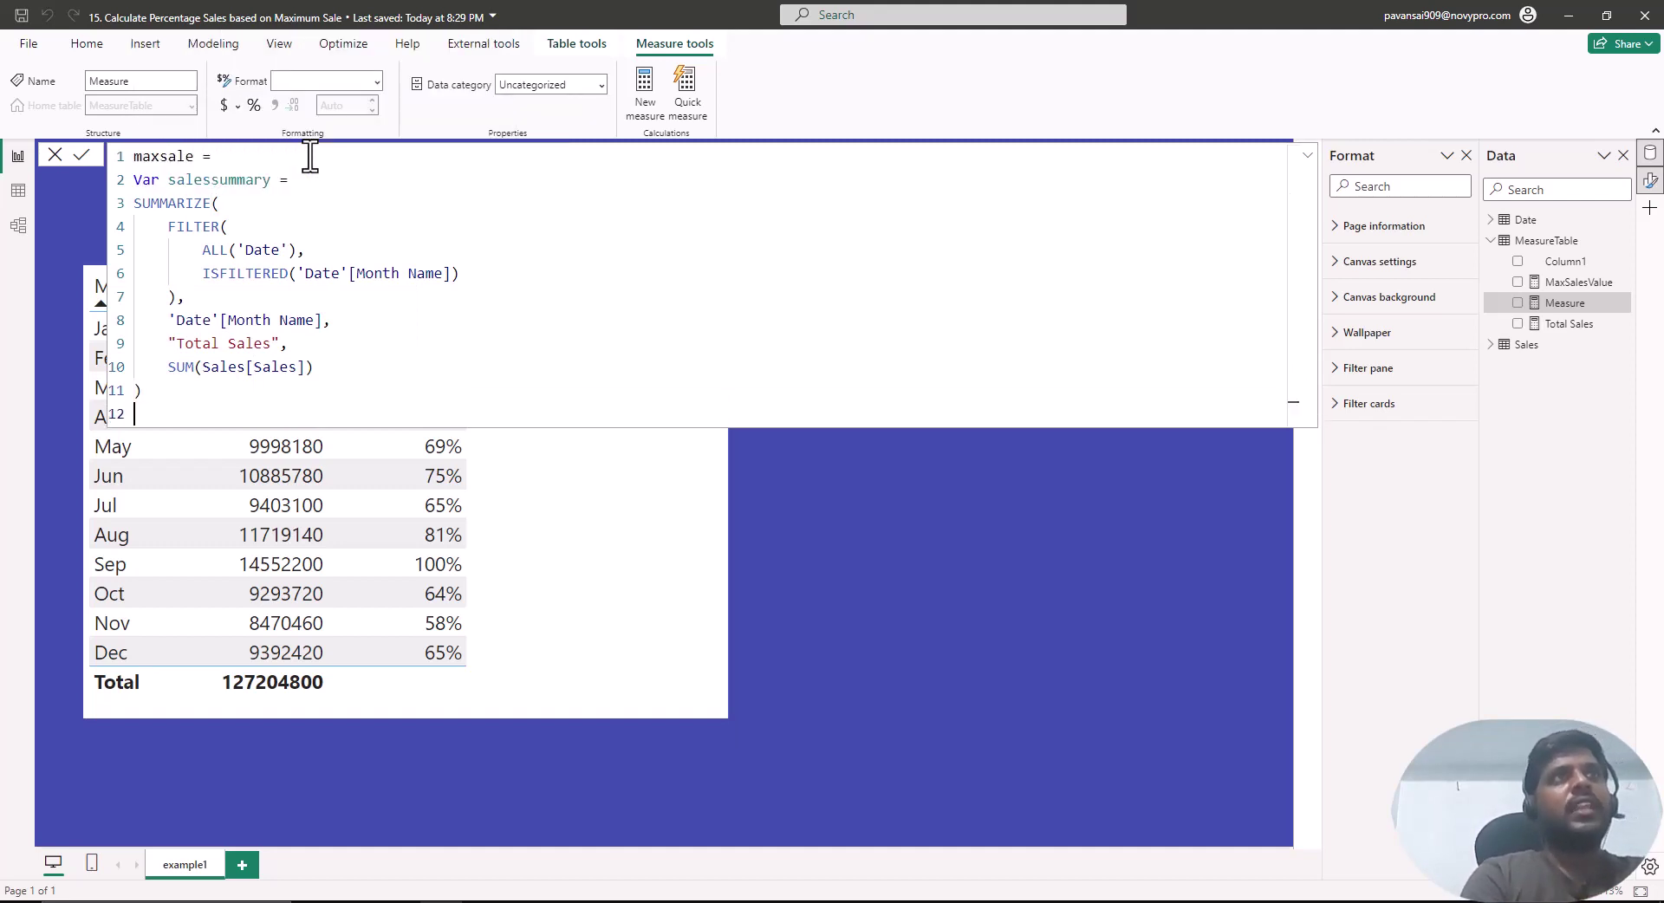
text(V)
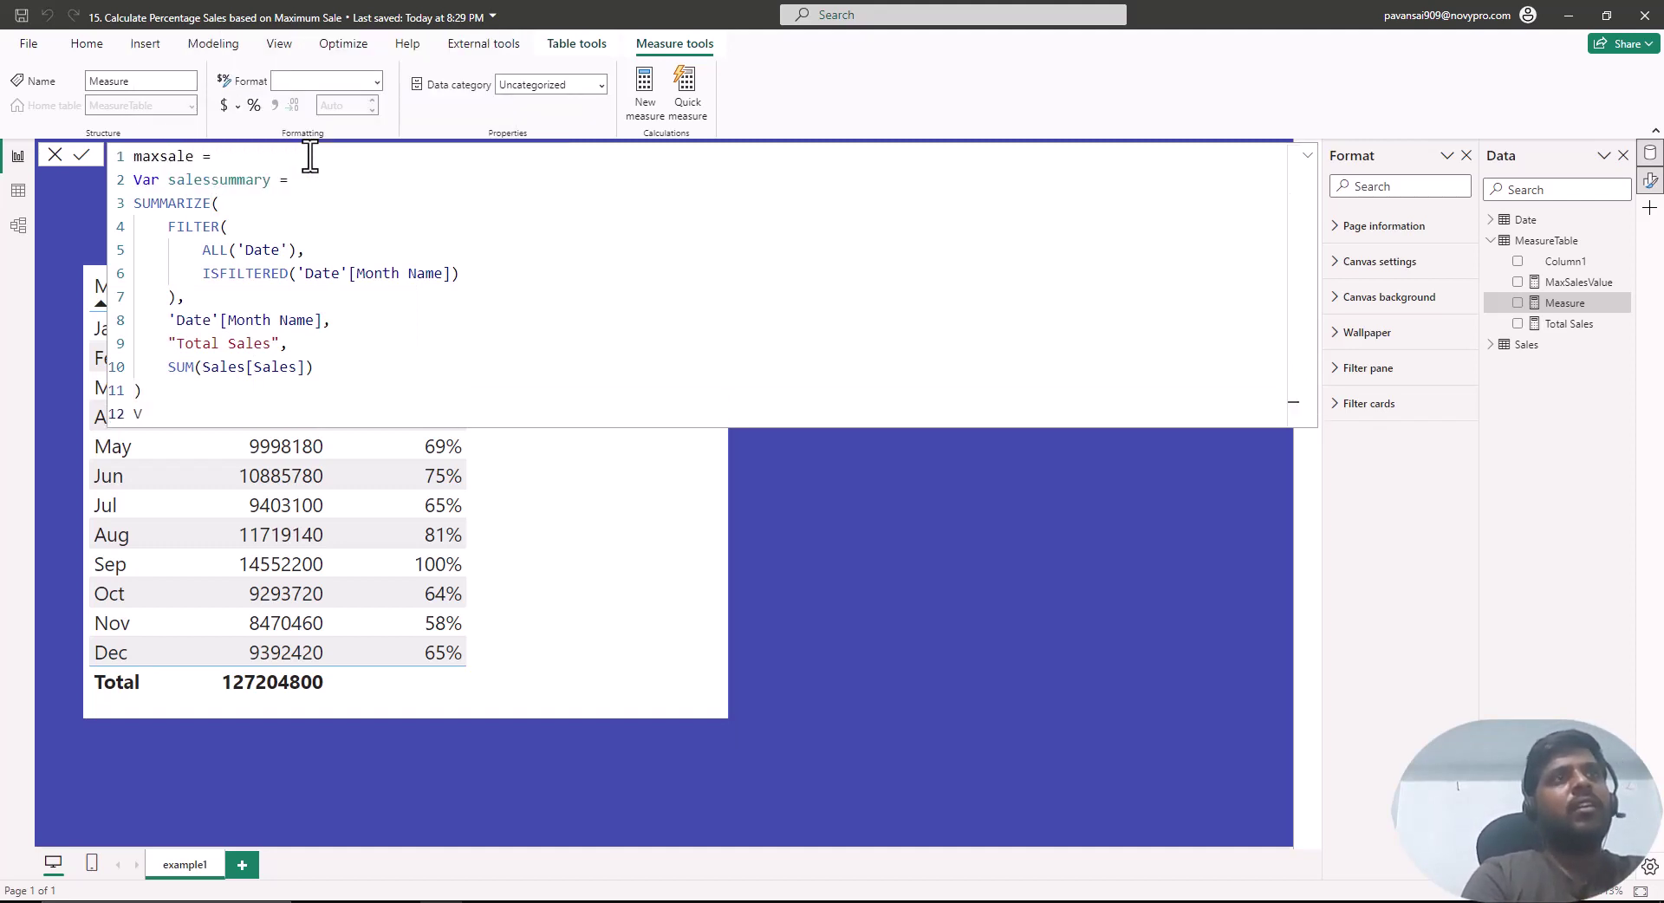
text(AR)
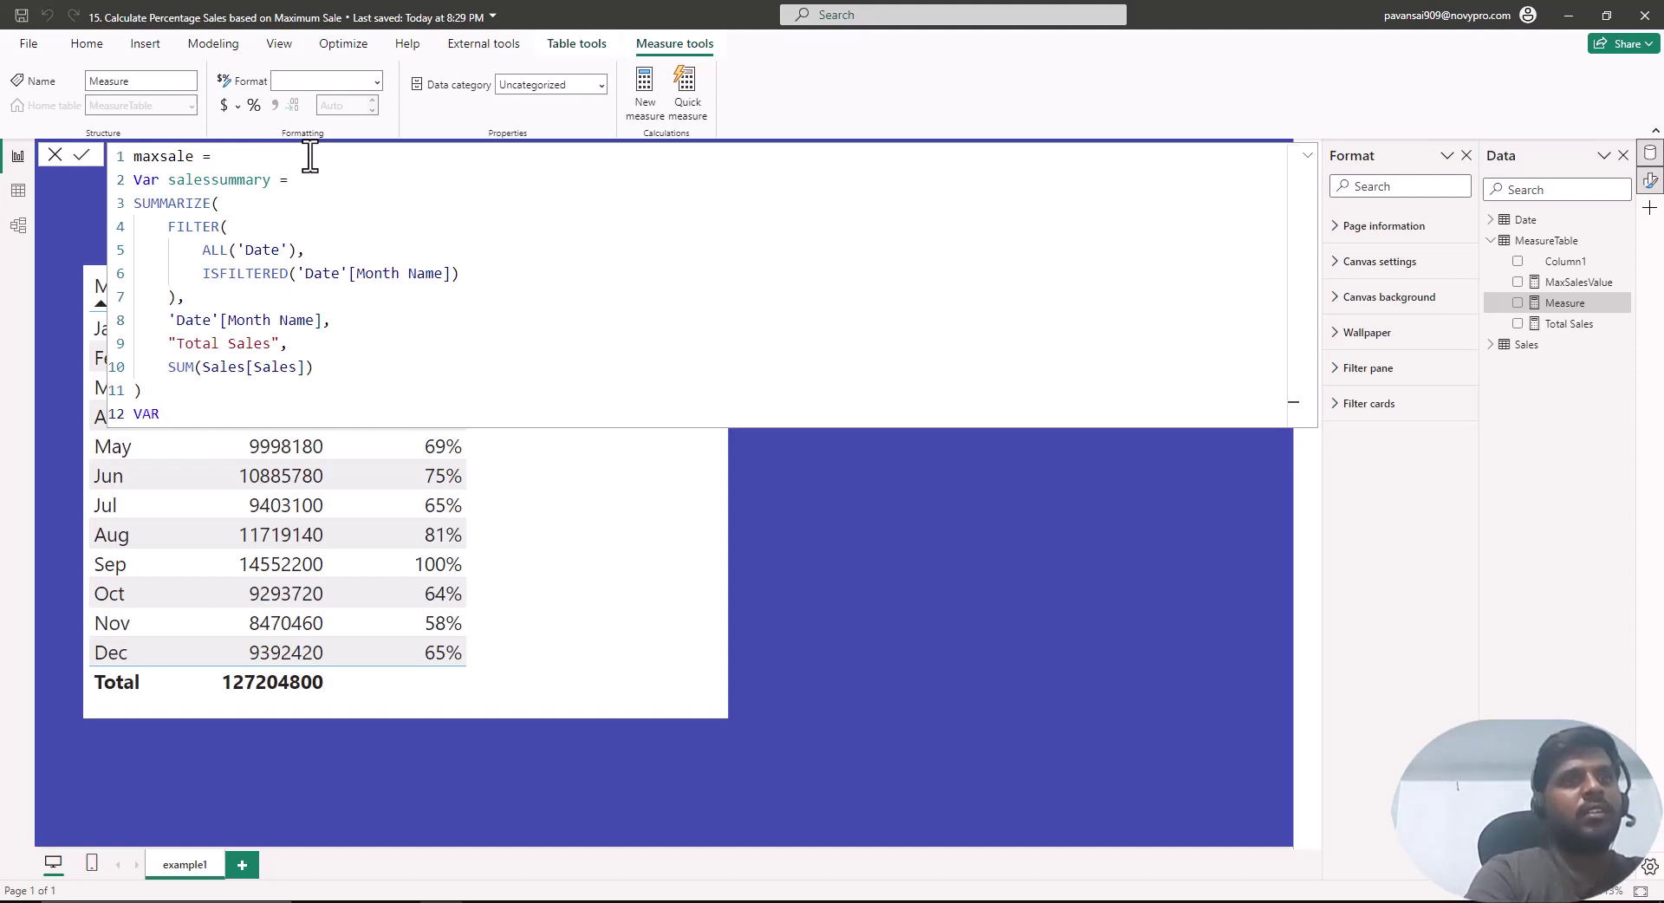
text( maxsales)
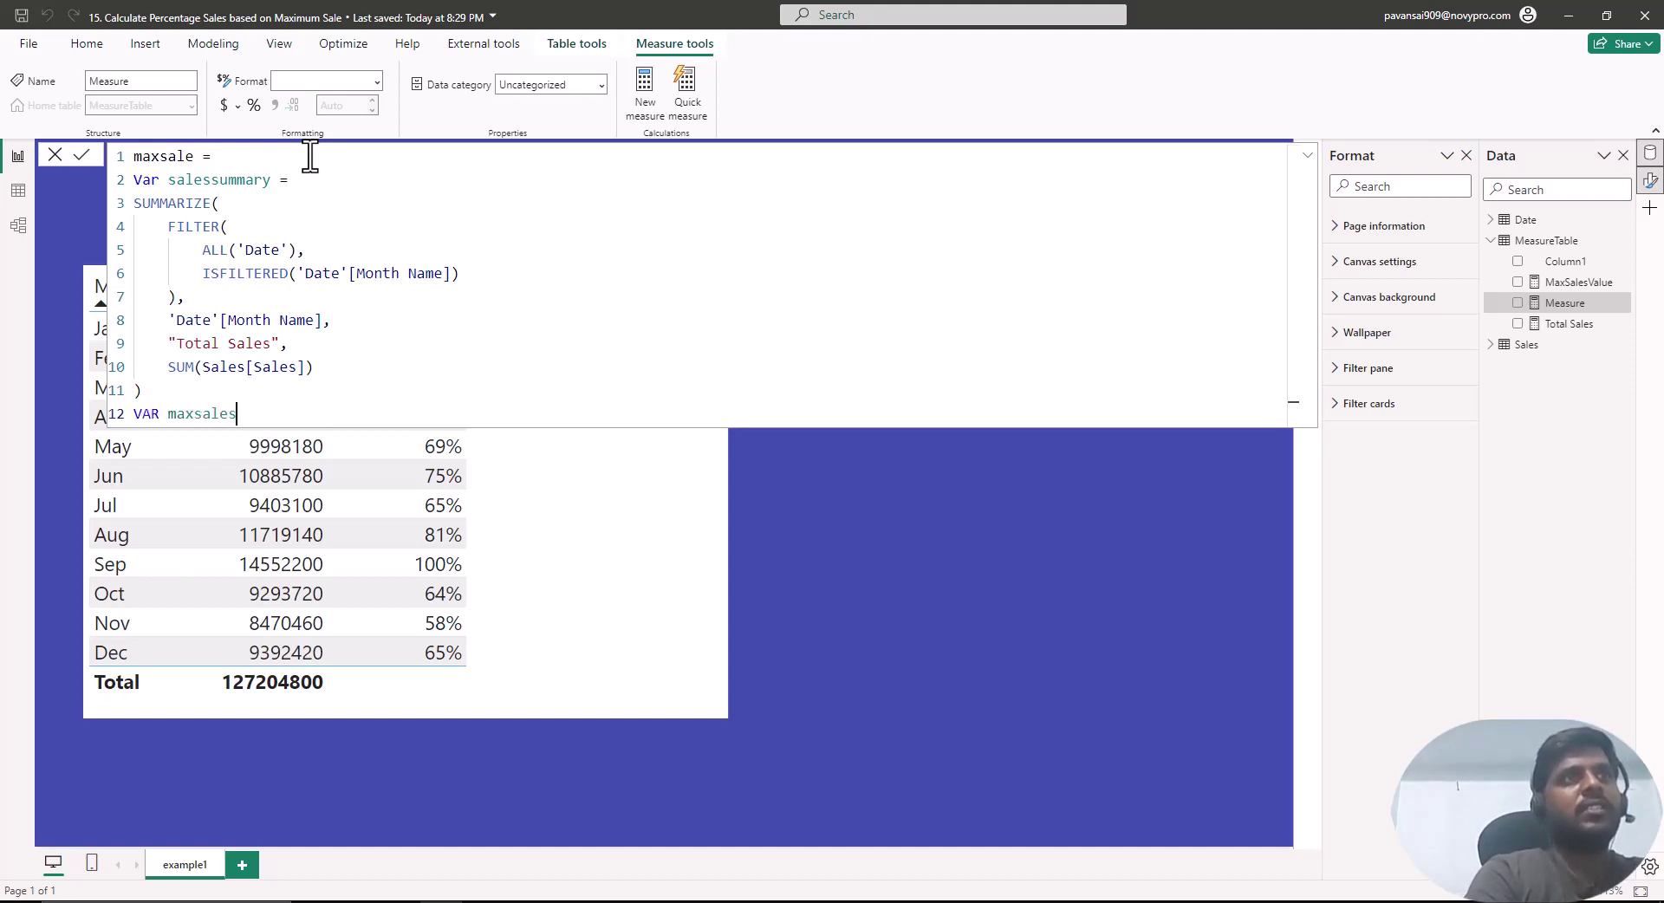
text(value = )
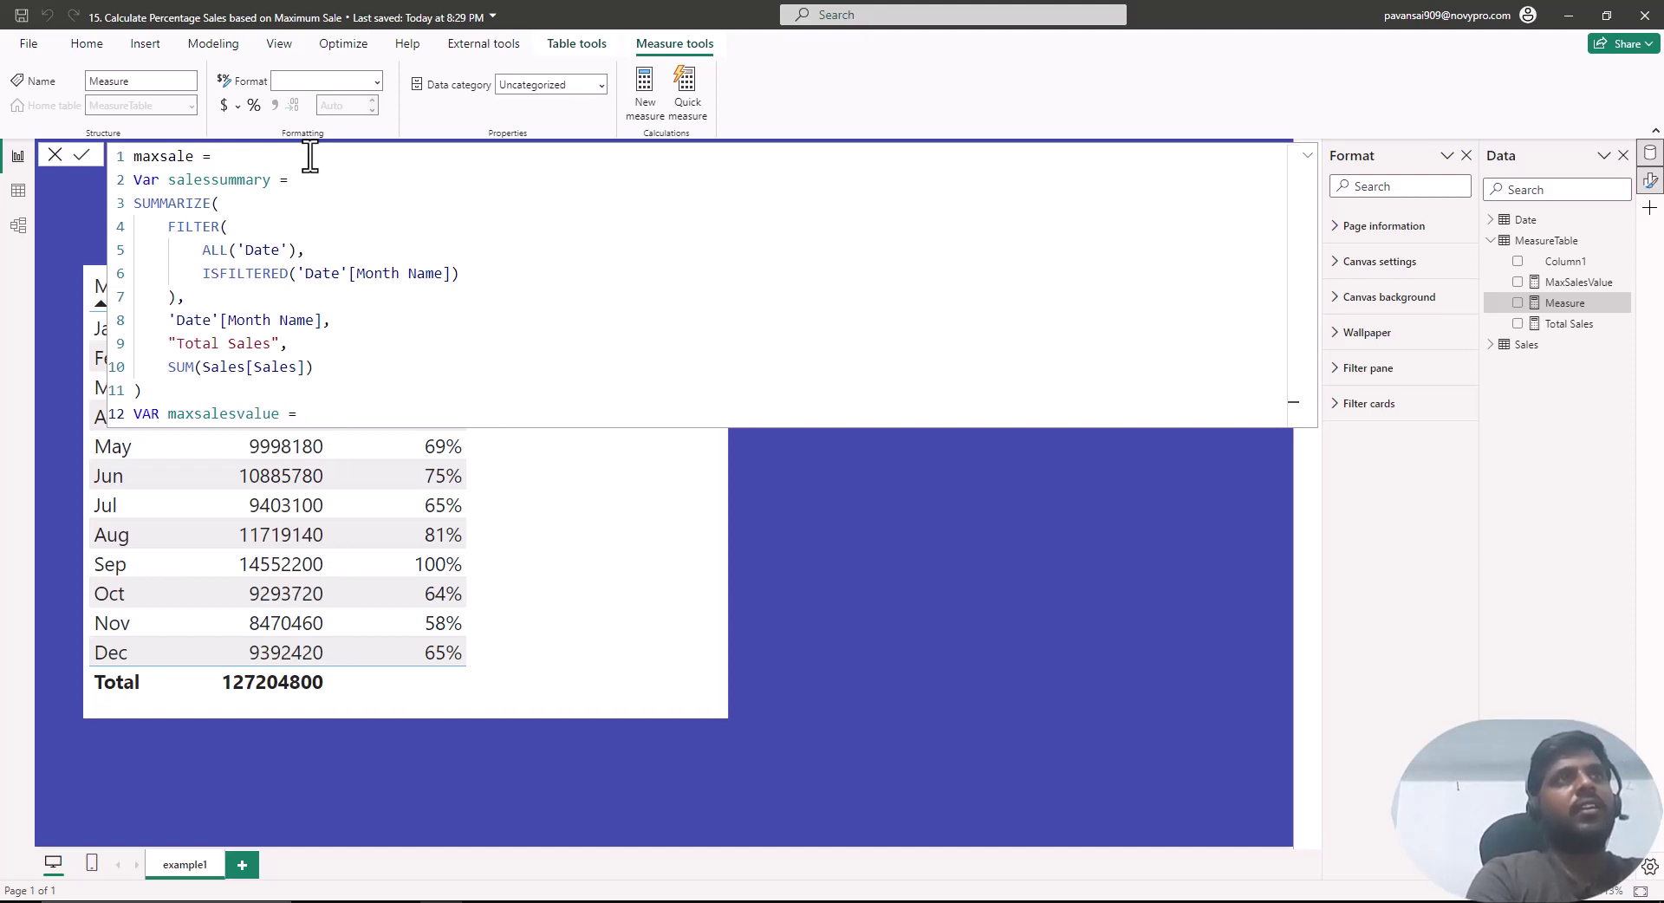
text(ma)
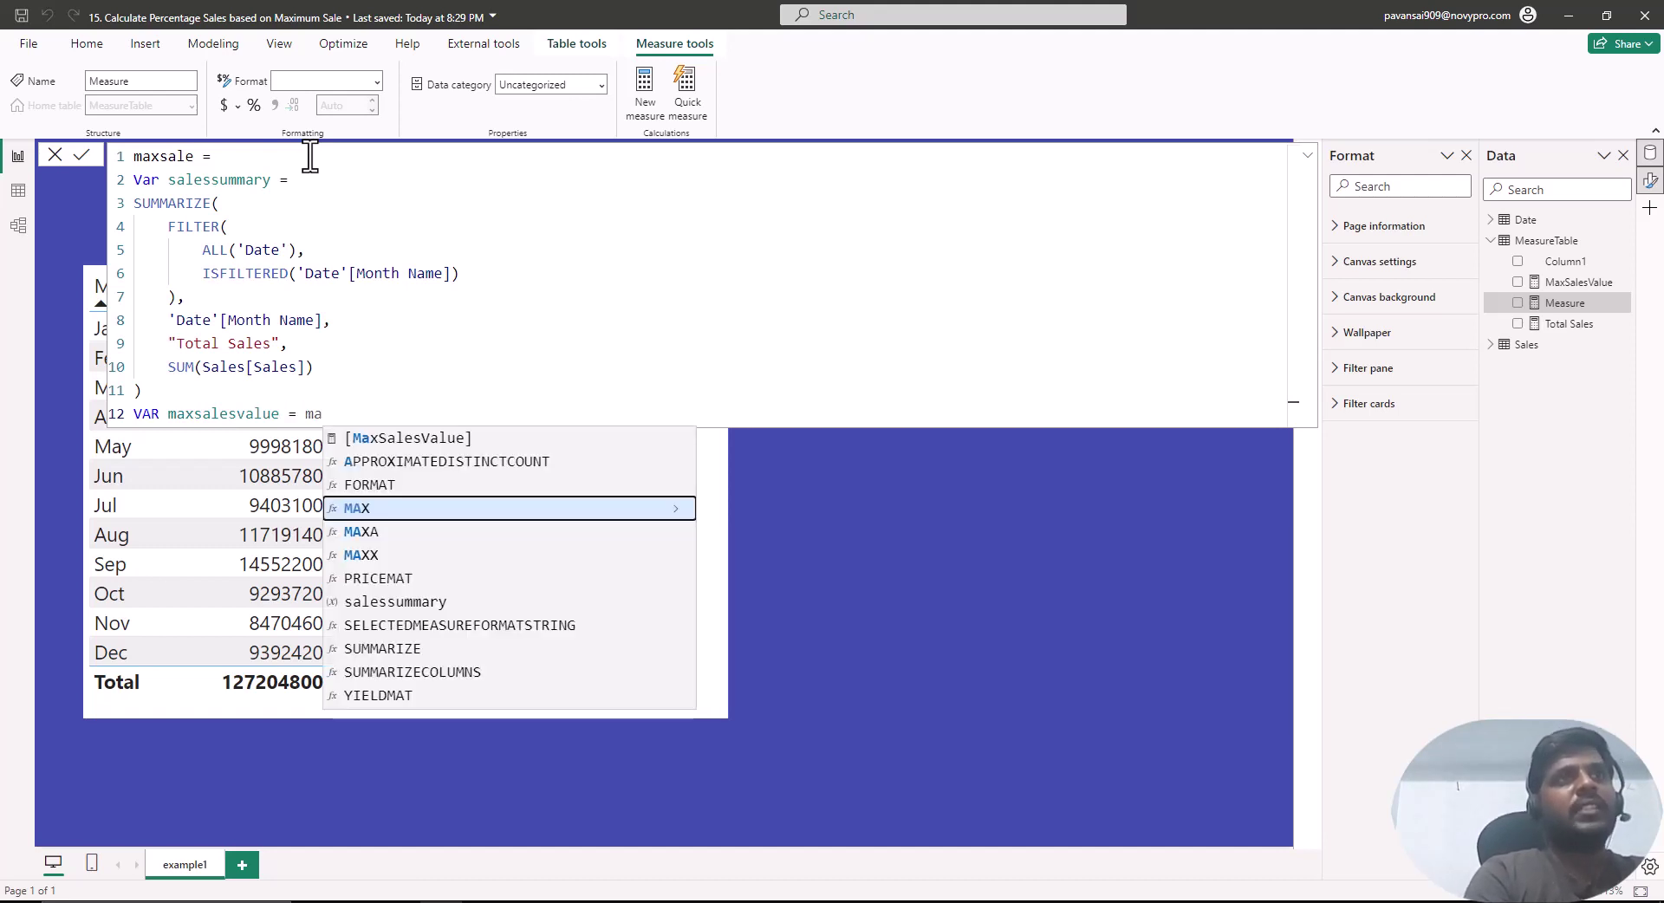
key(BackSpace)
key(BackSpace)
key(shift+Return)
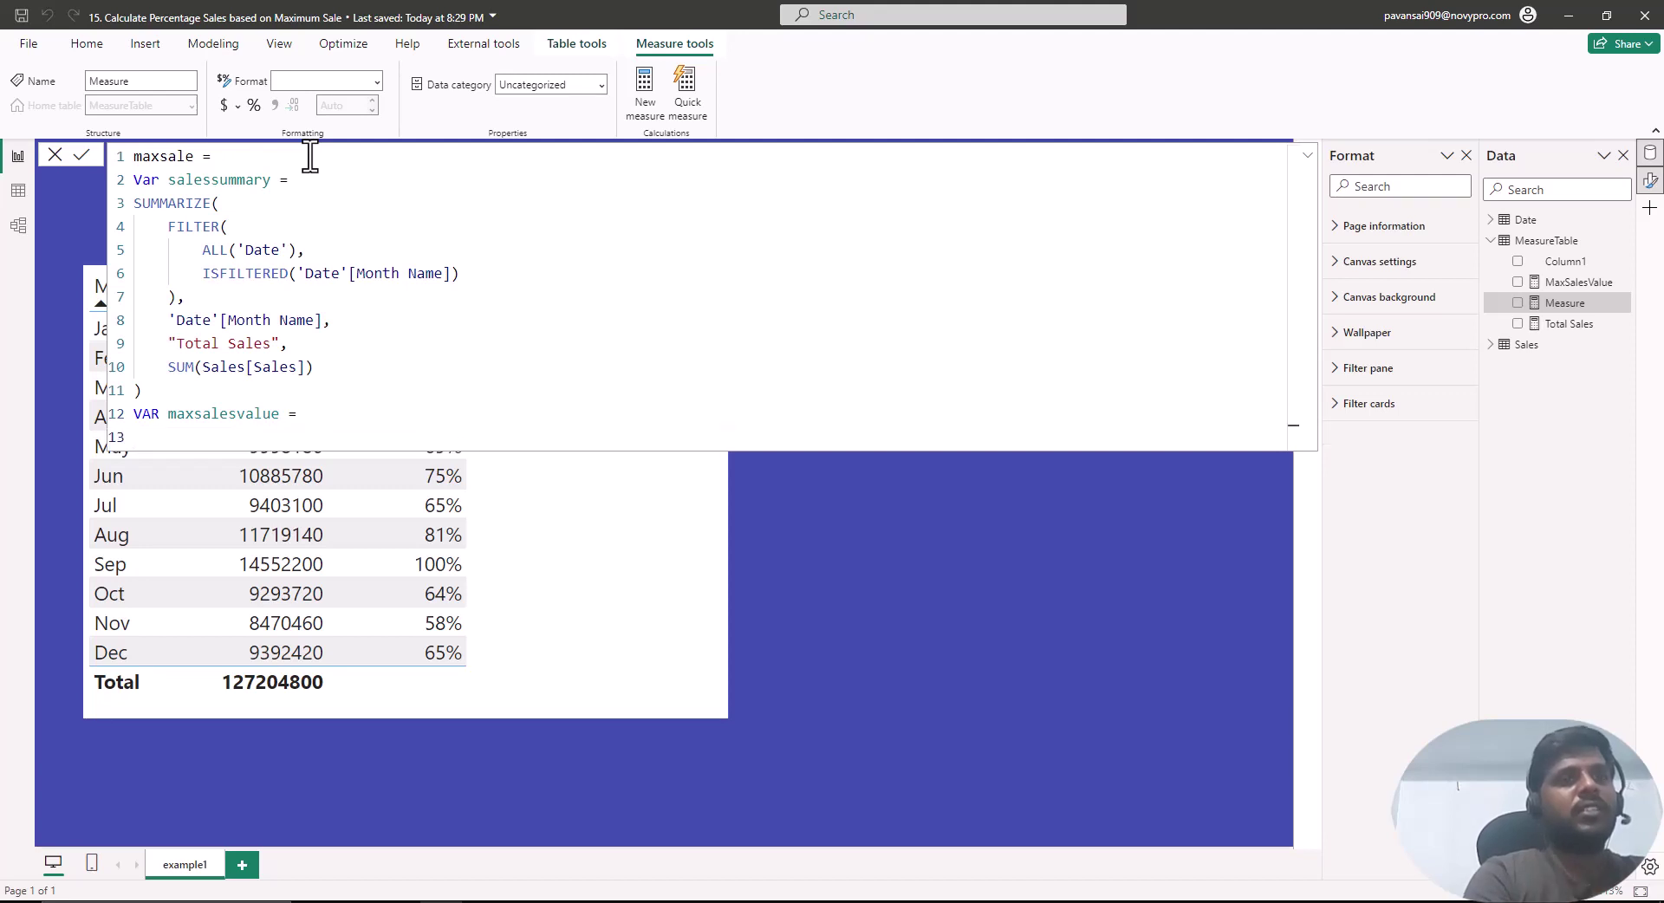
- Define maxsalesvalue as MAXX(salessummary,[Total Sales])
text(maxx)
key(Tab)
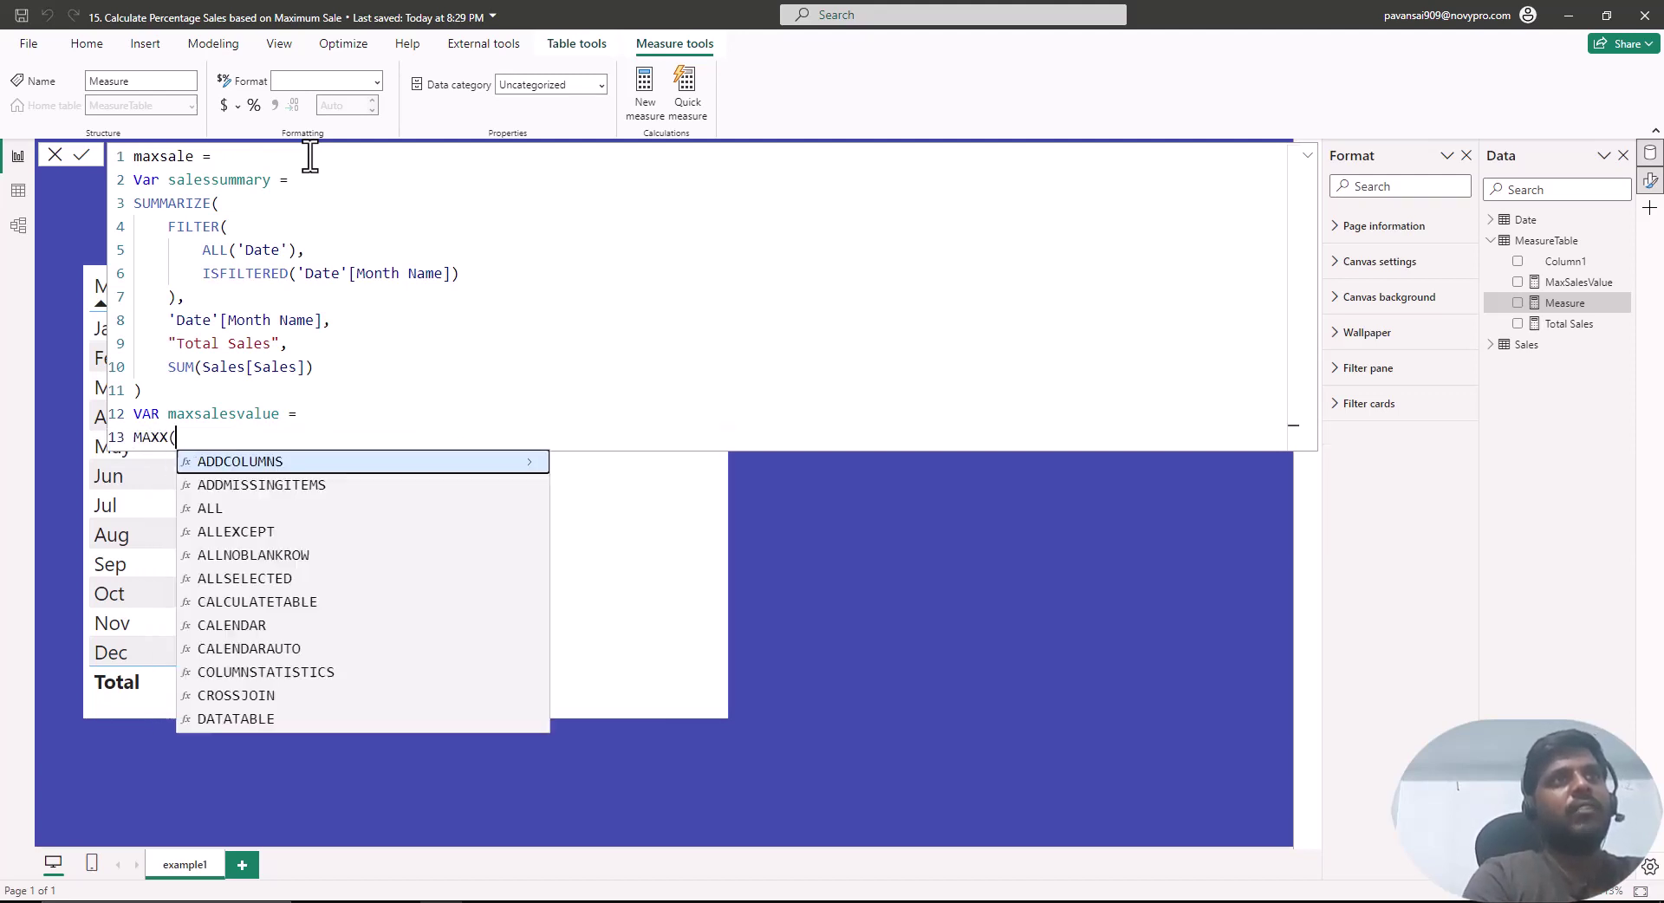
text(sam)
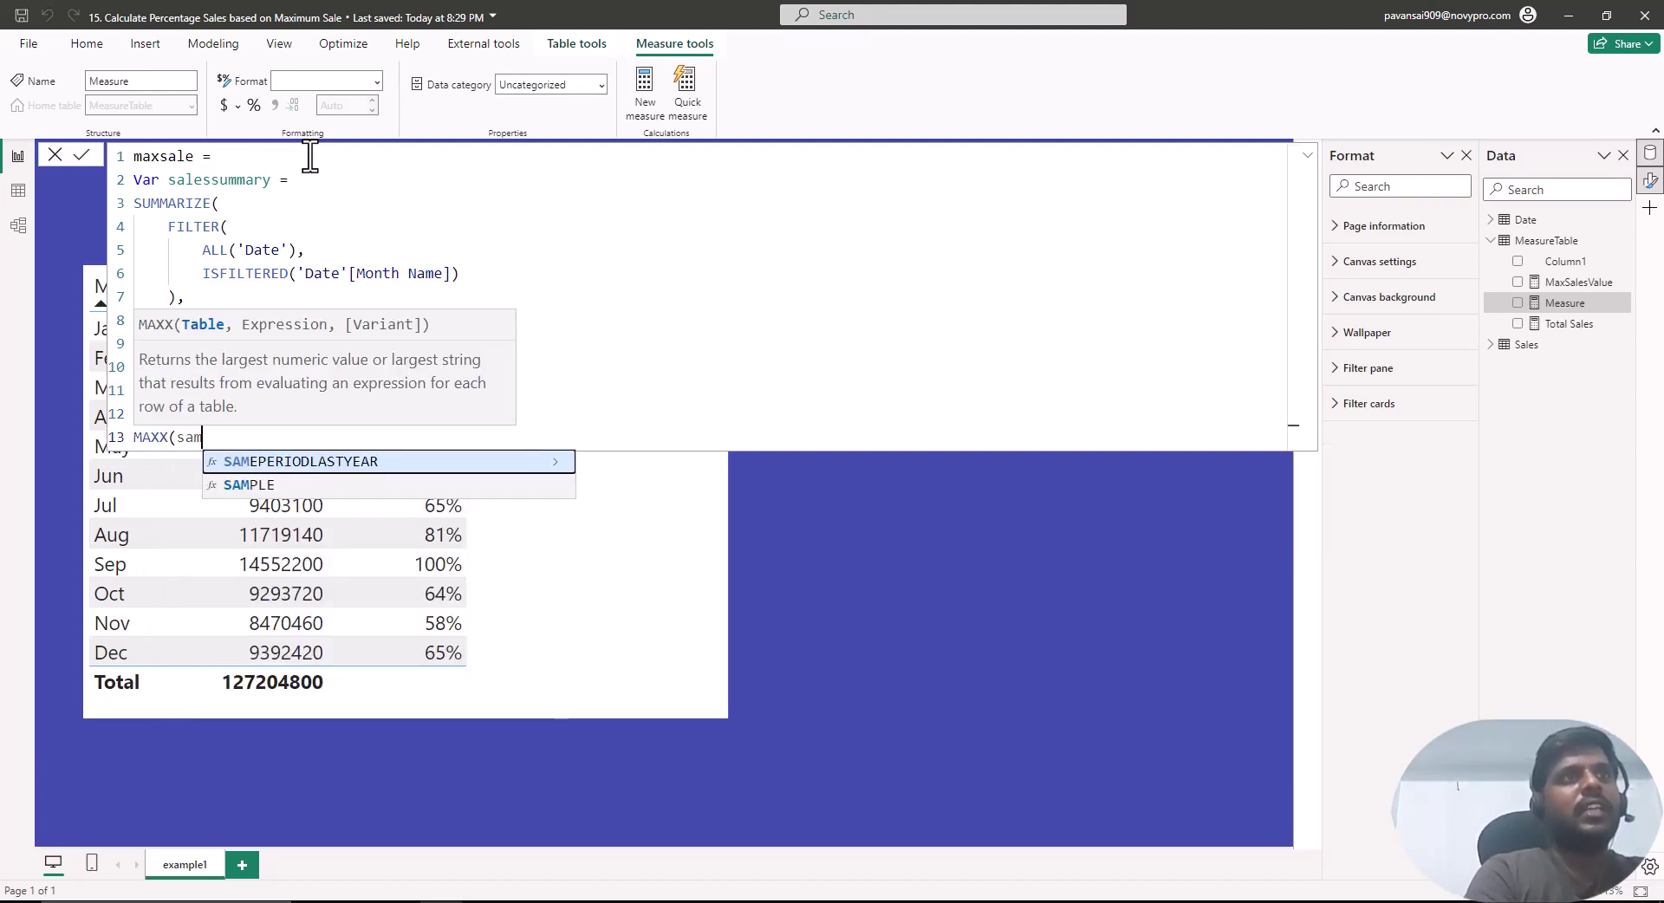
key(BackSpace)
text(les)
key(Down)
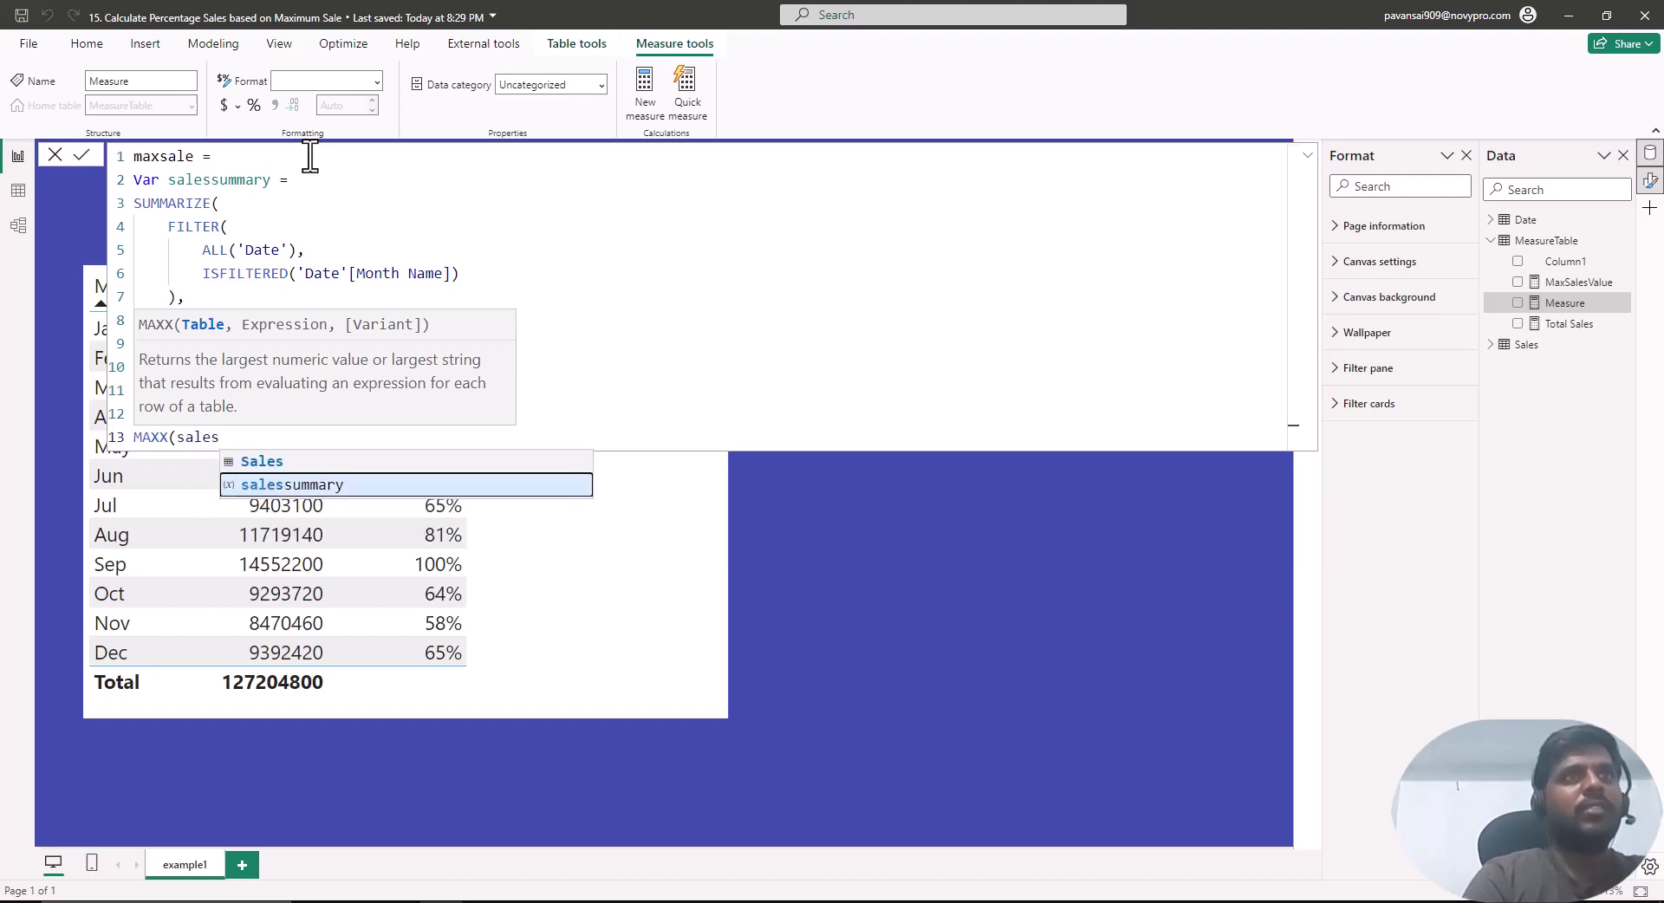
key(Tab)
text(,)
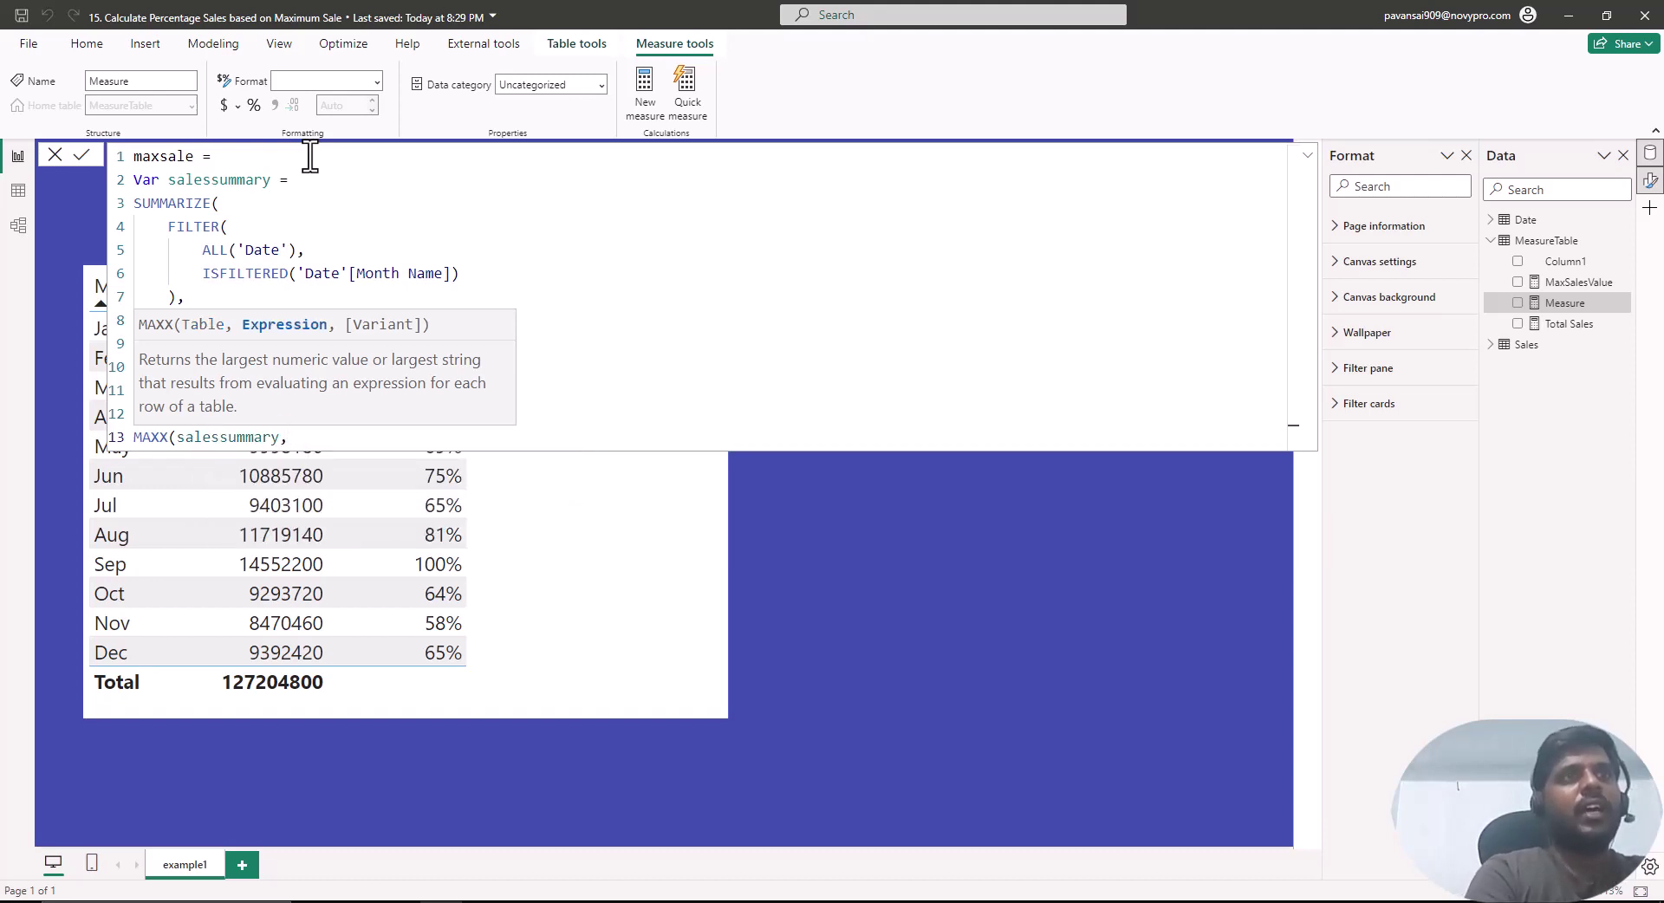
text([Total)
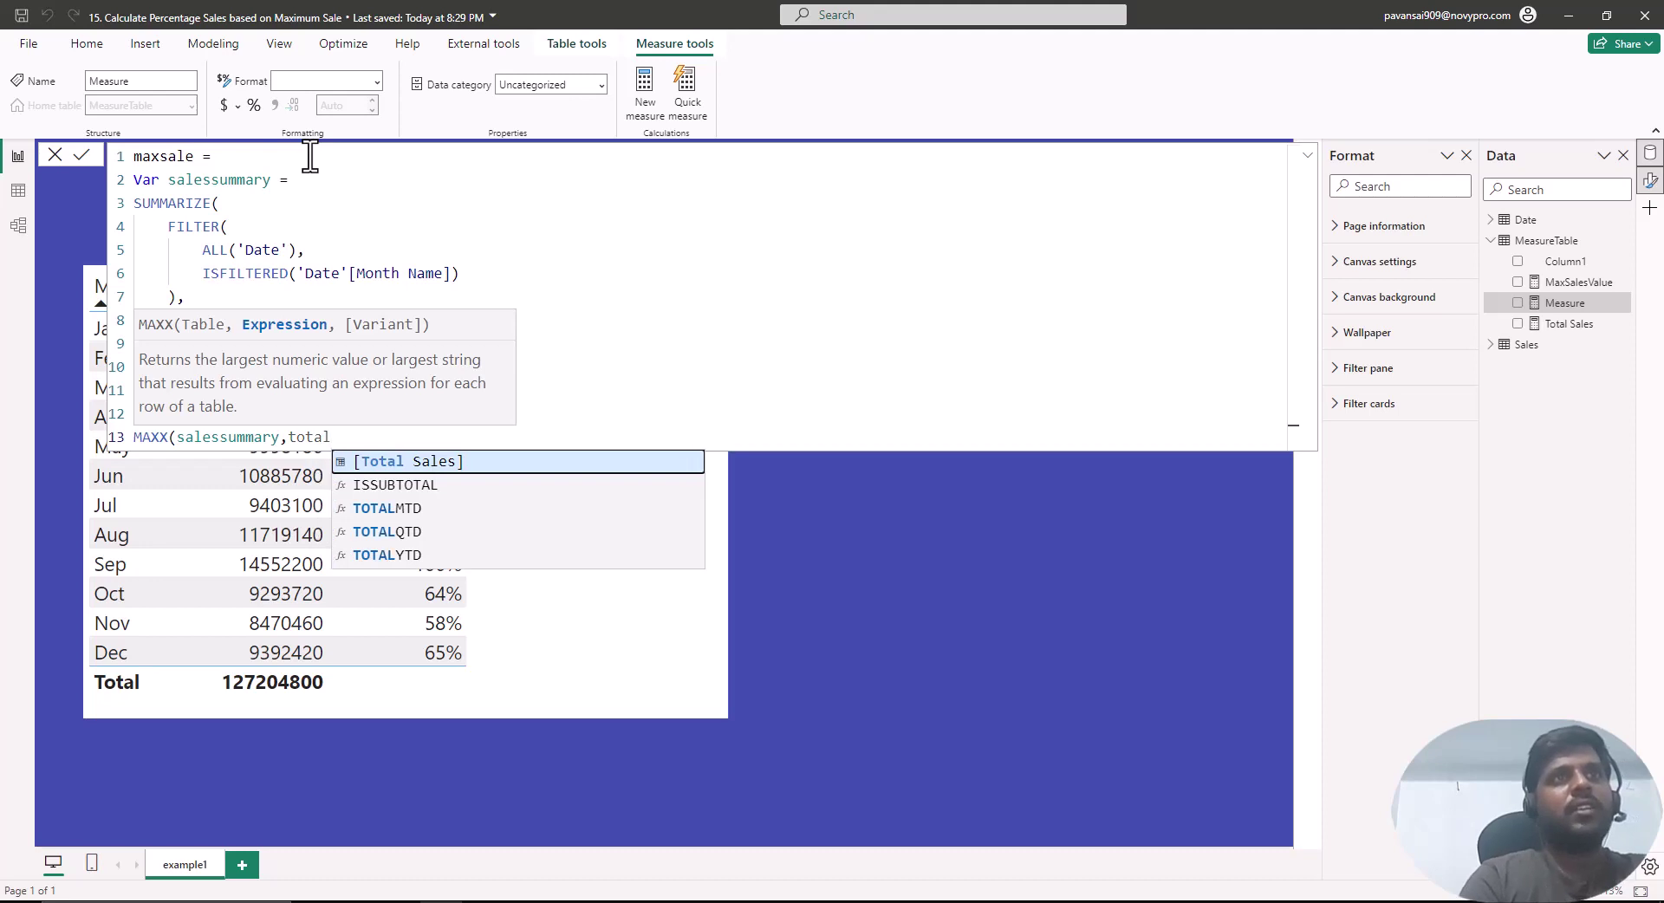
key(Tab)
text())
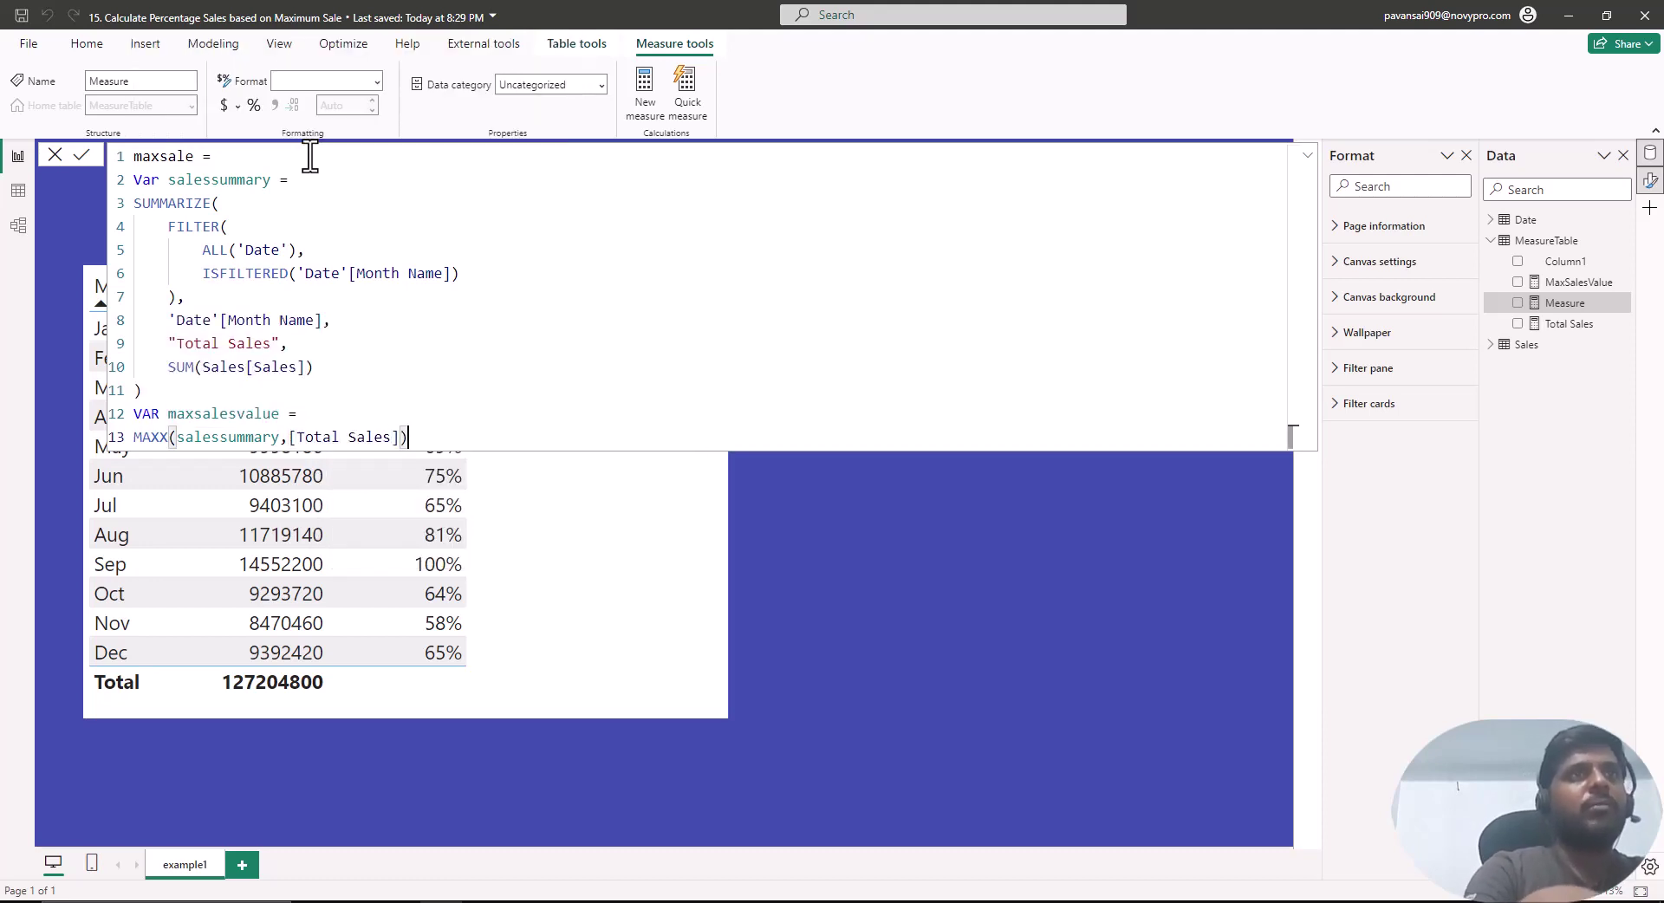
- Leave a blank line and add RETURN maxsalesvalue at the end of the measure
key(shift+Return)
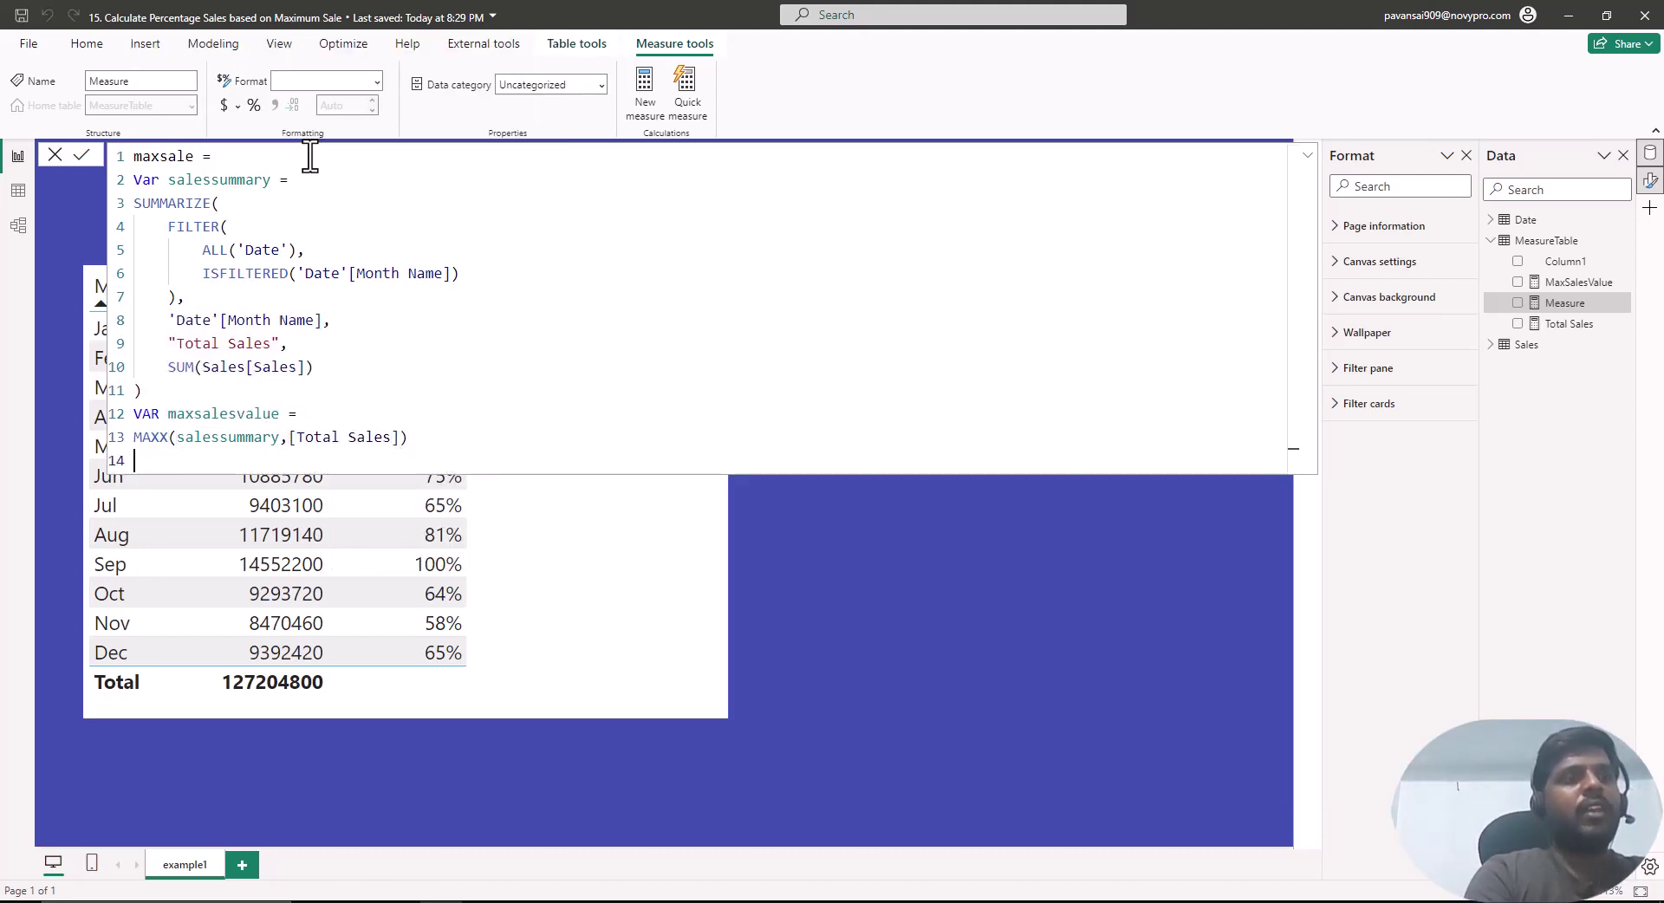
key(shift+Return)
text(RET)
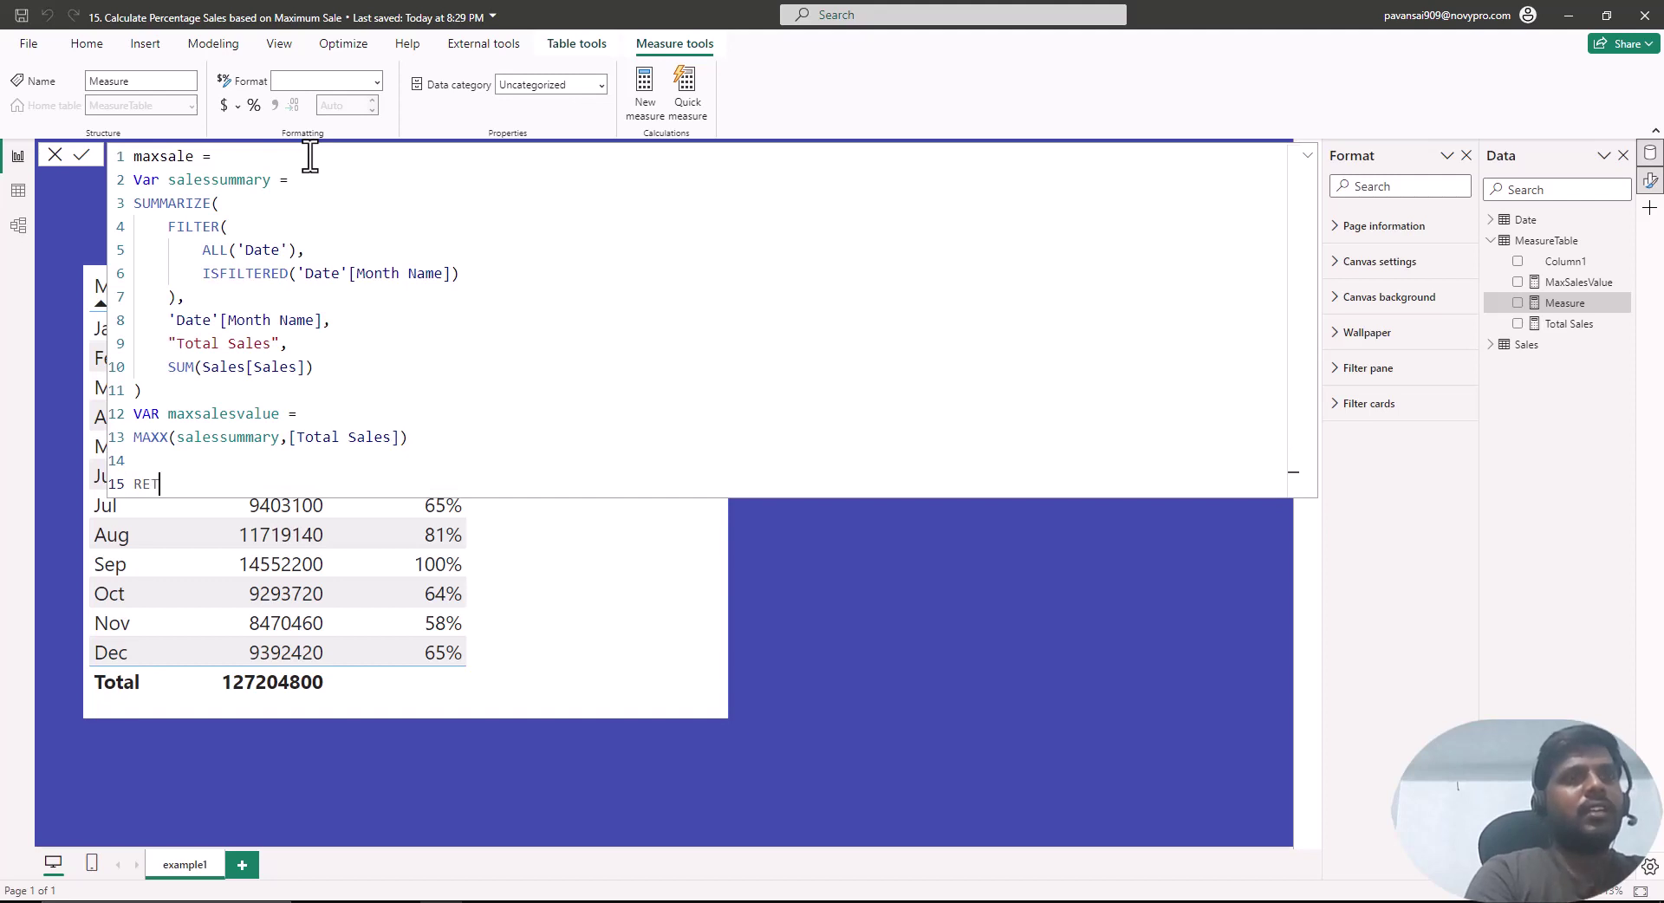
text(URN maxsa)
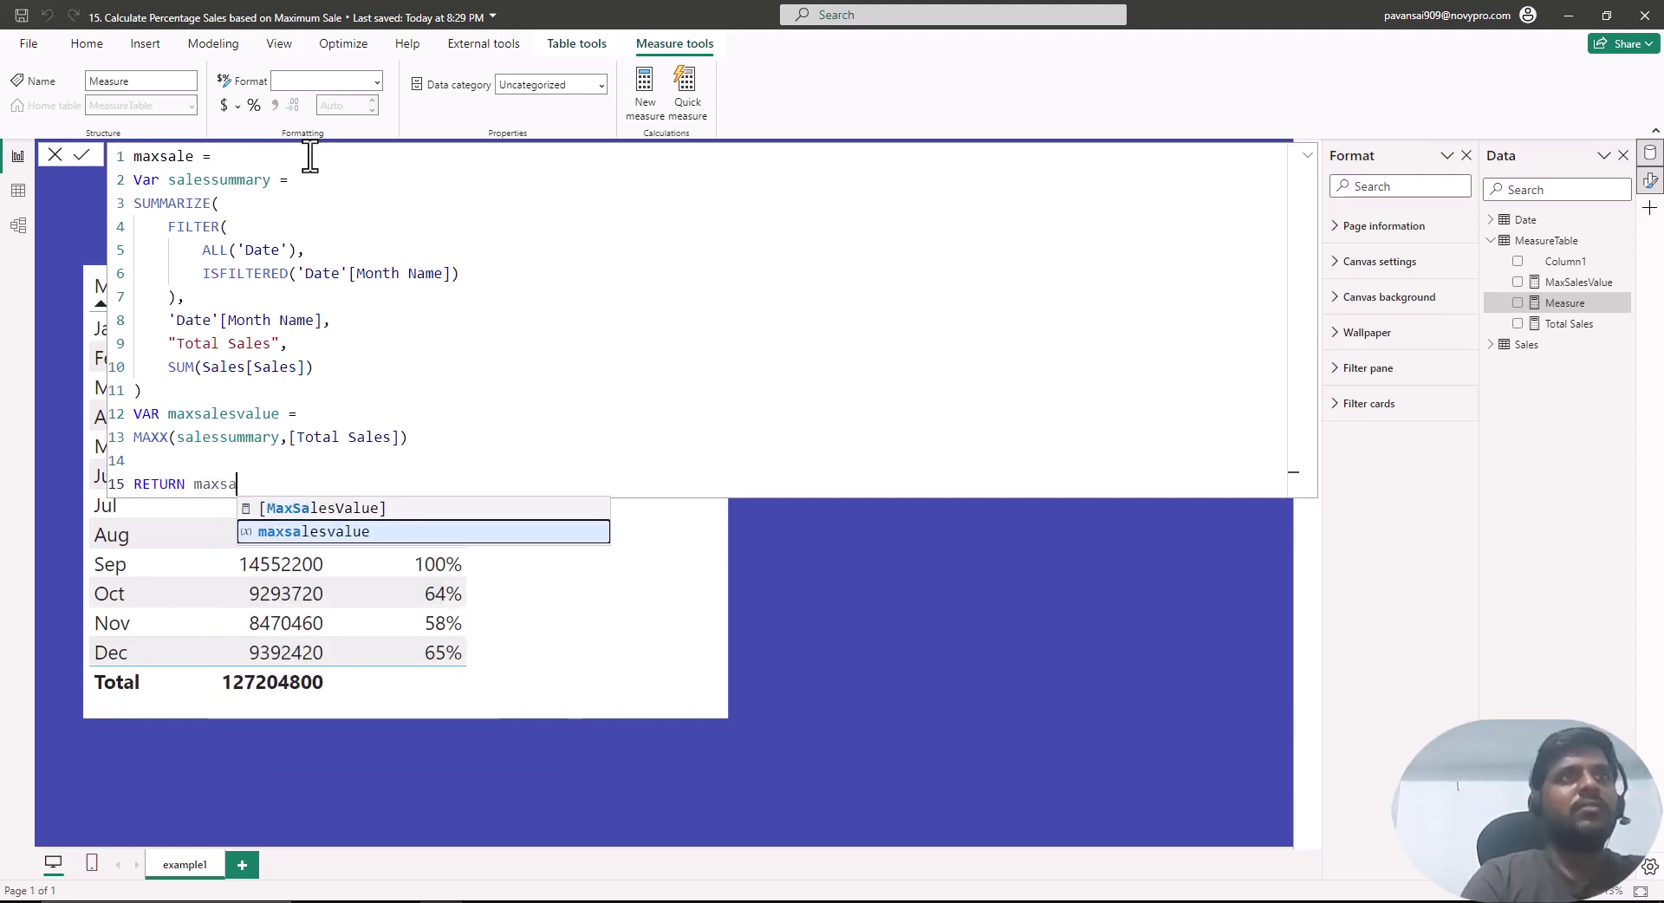
key(Tab)
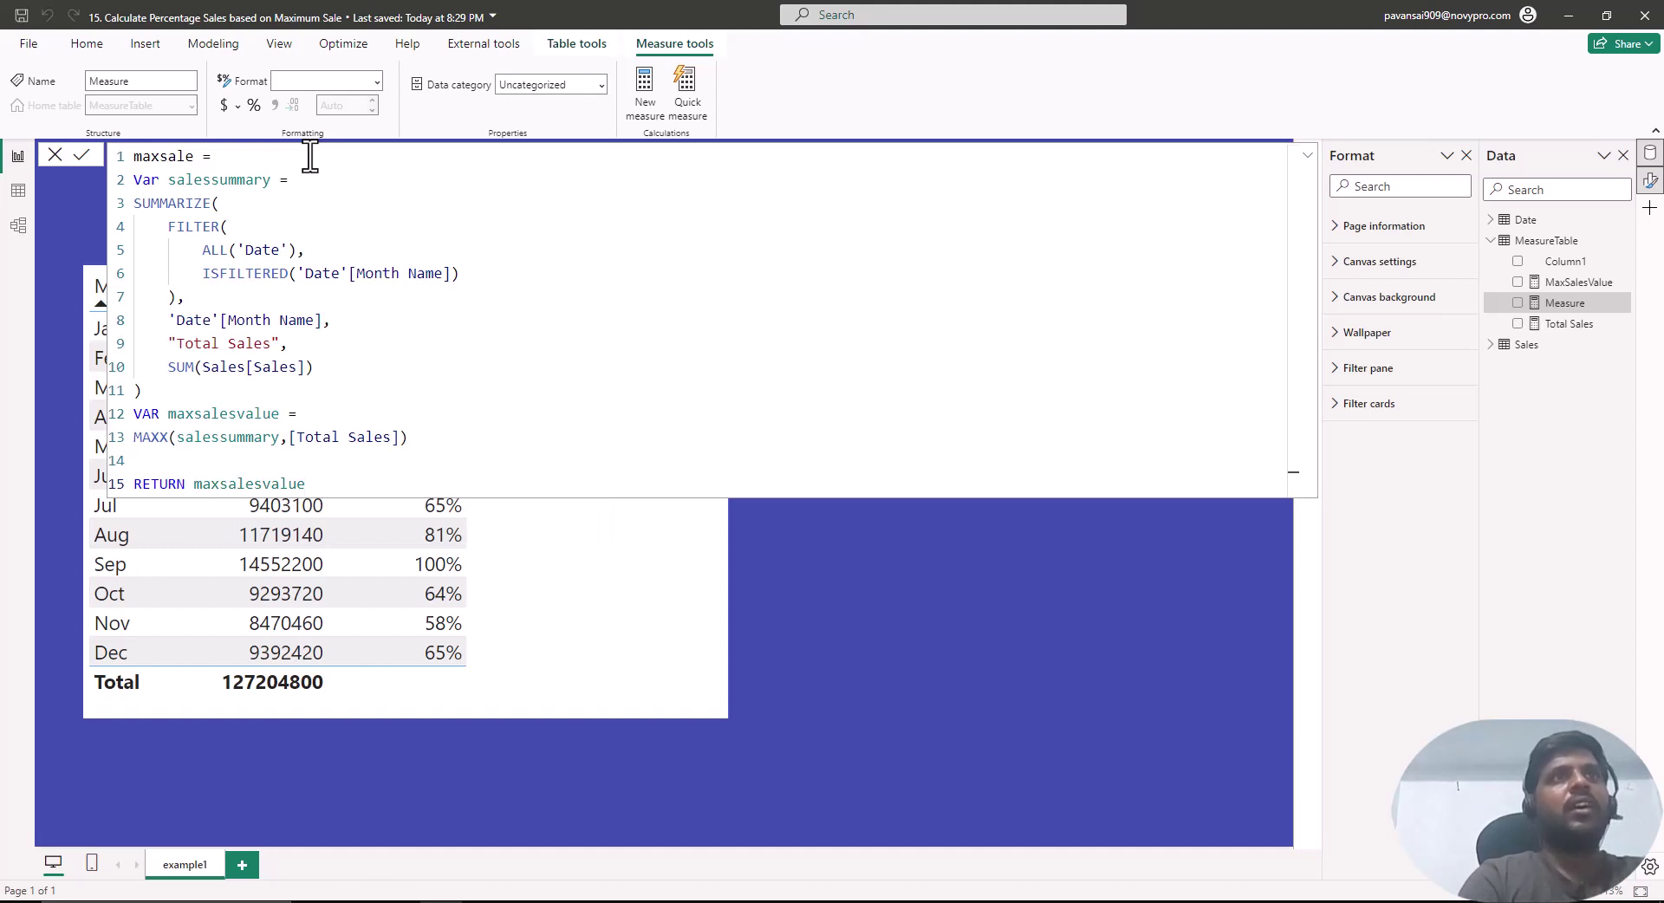
- Commit the measure and add maxsale from MeasureTable as a column of the monthly sales table visual
click(725, 376)
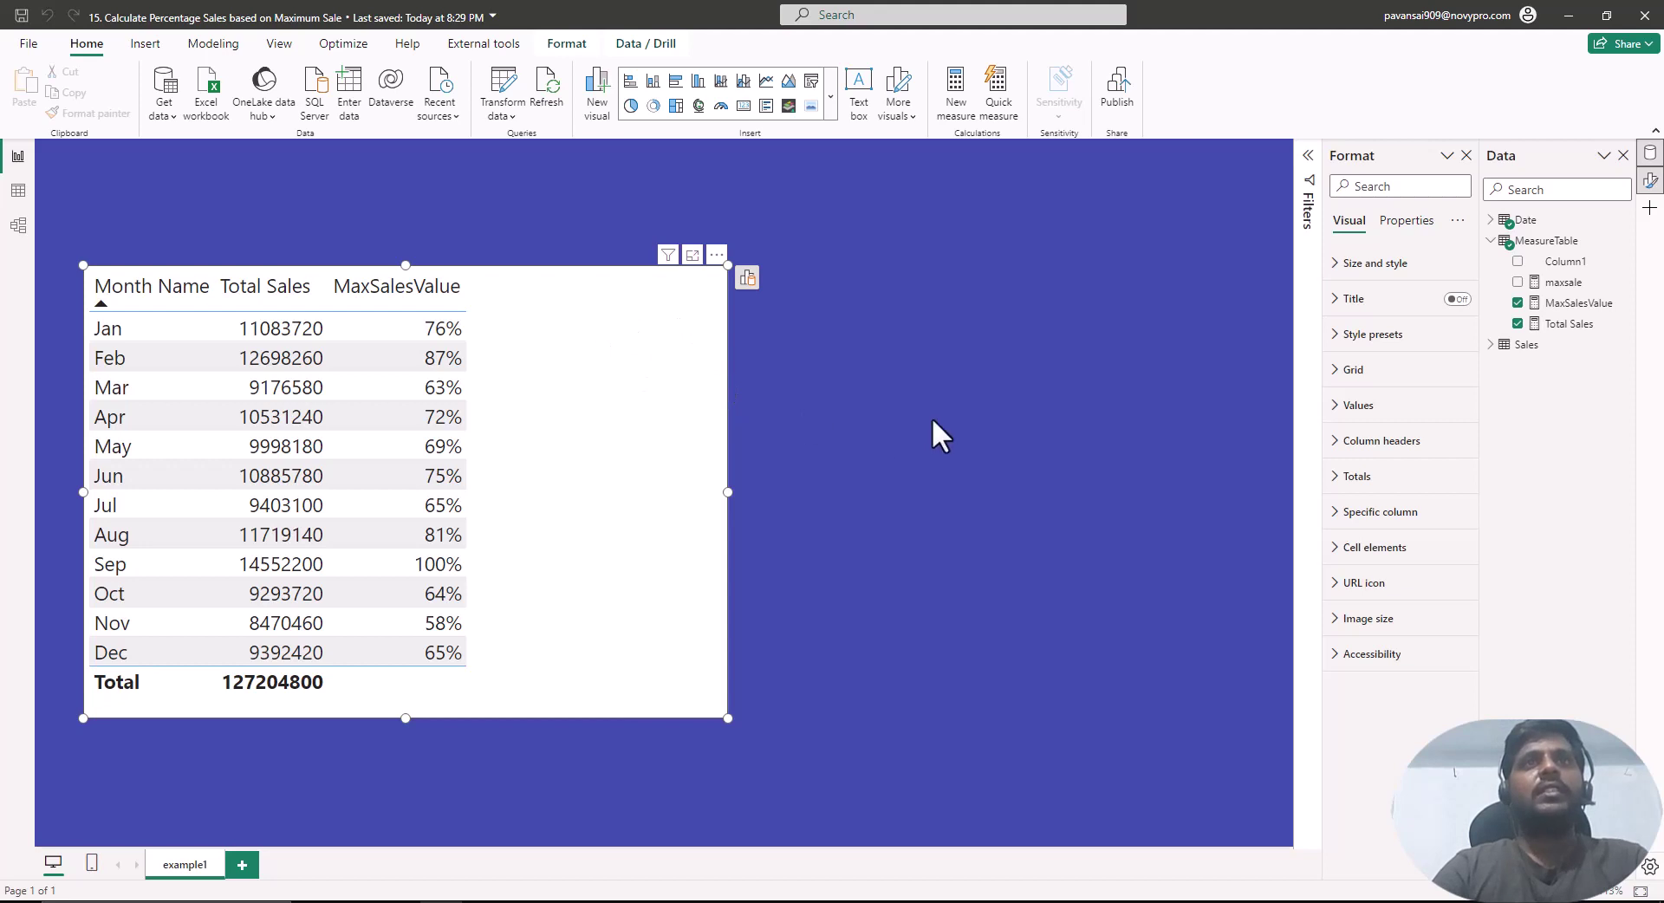
click(747, 278)
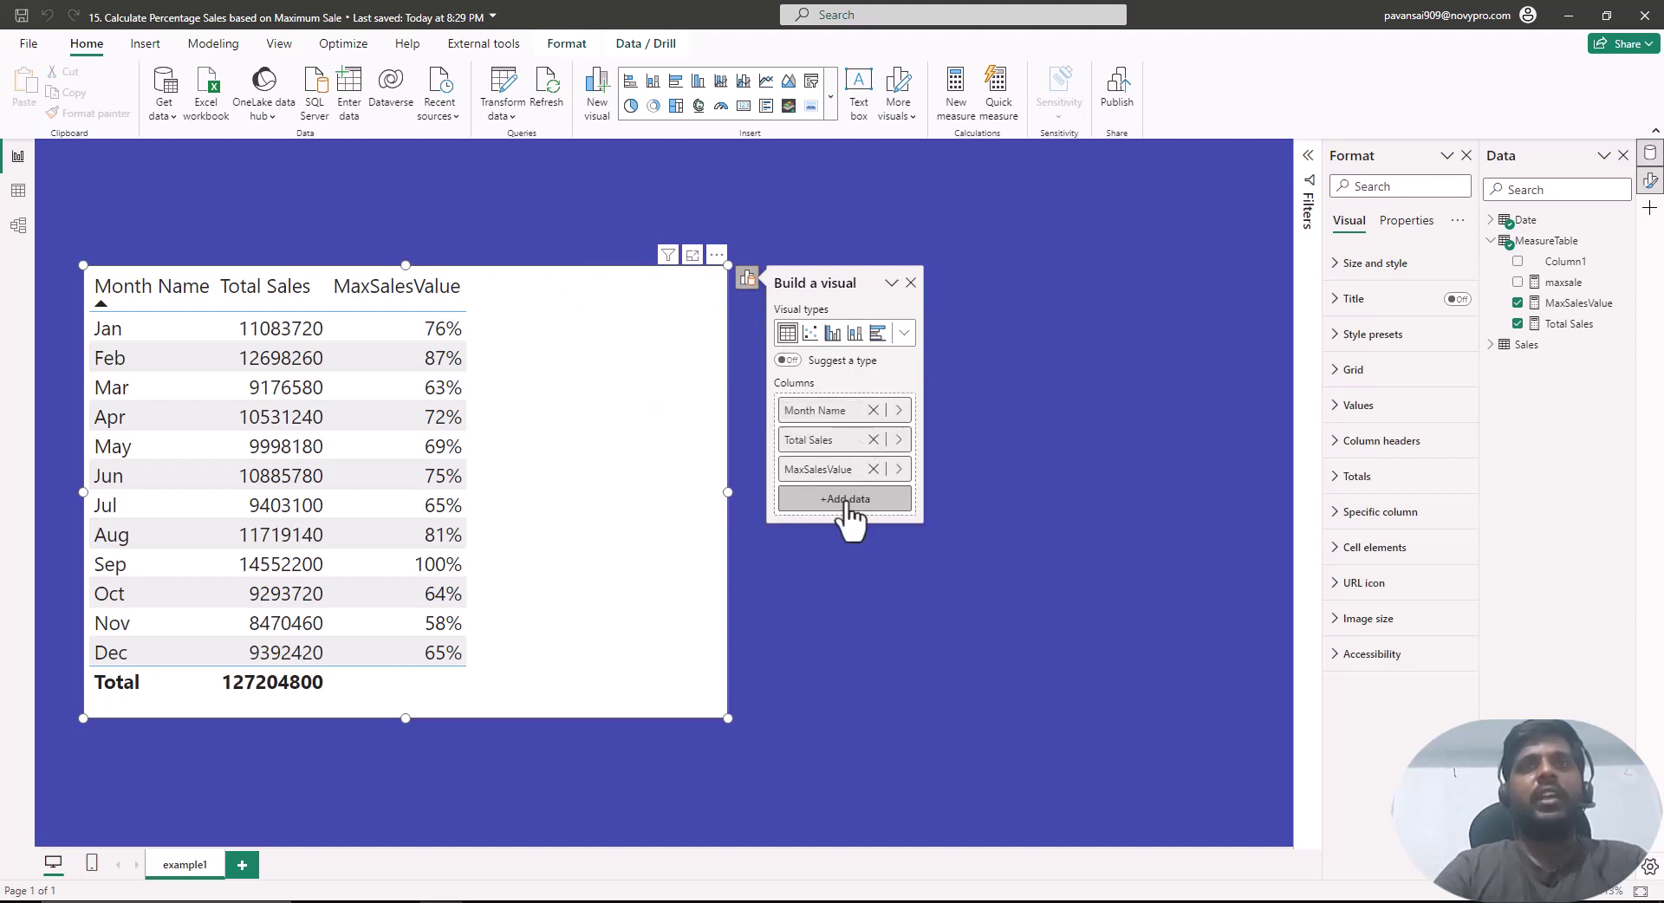
click(907, 501)
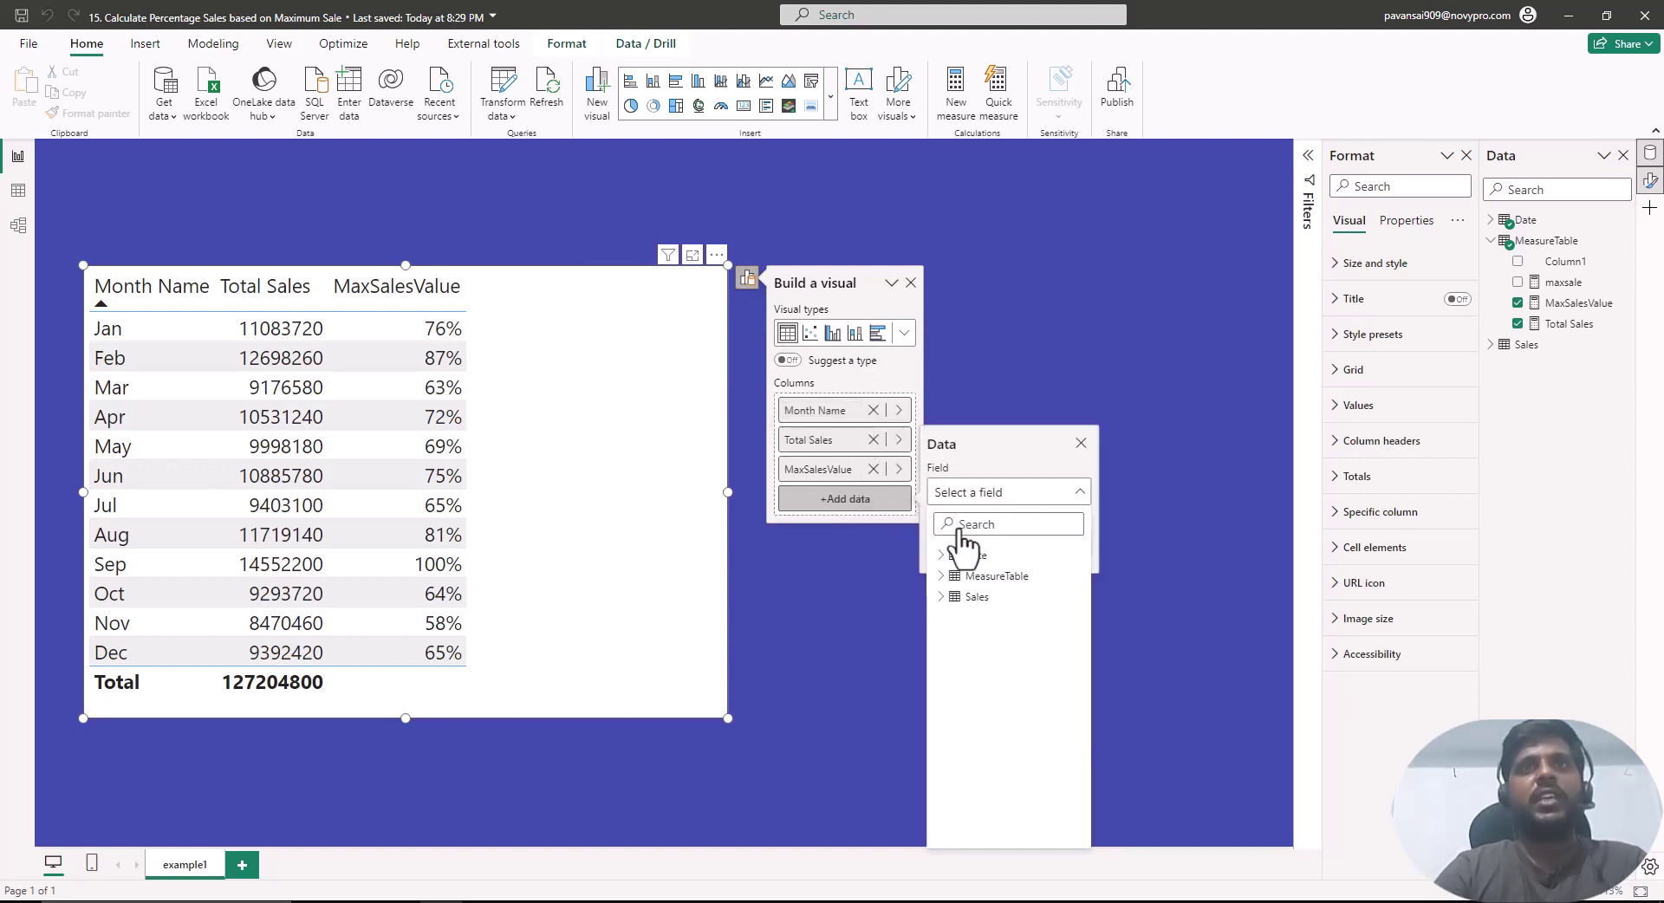
click(953, 579)
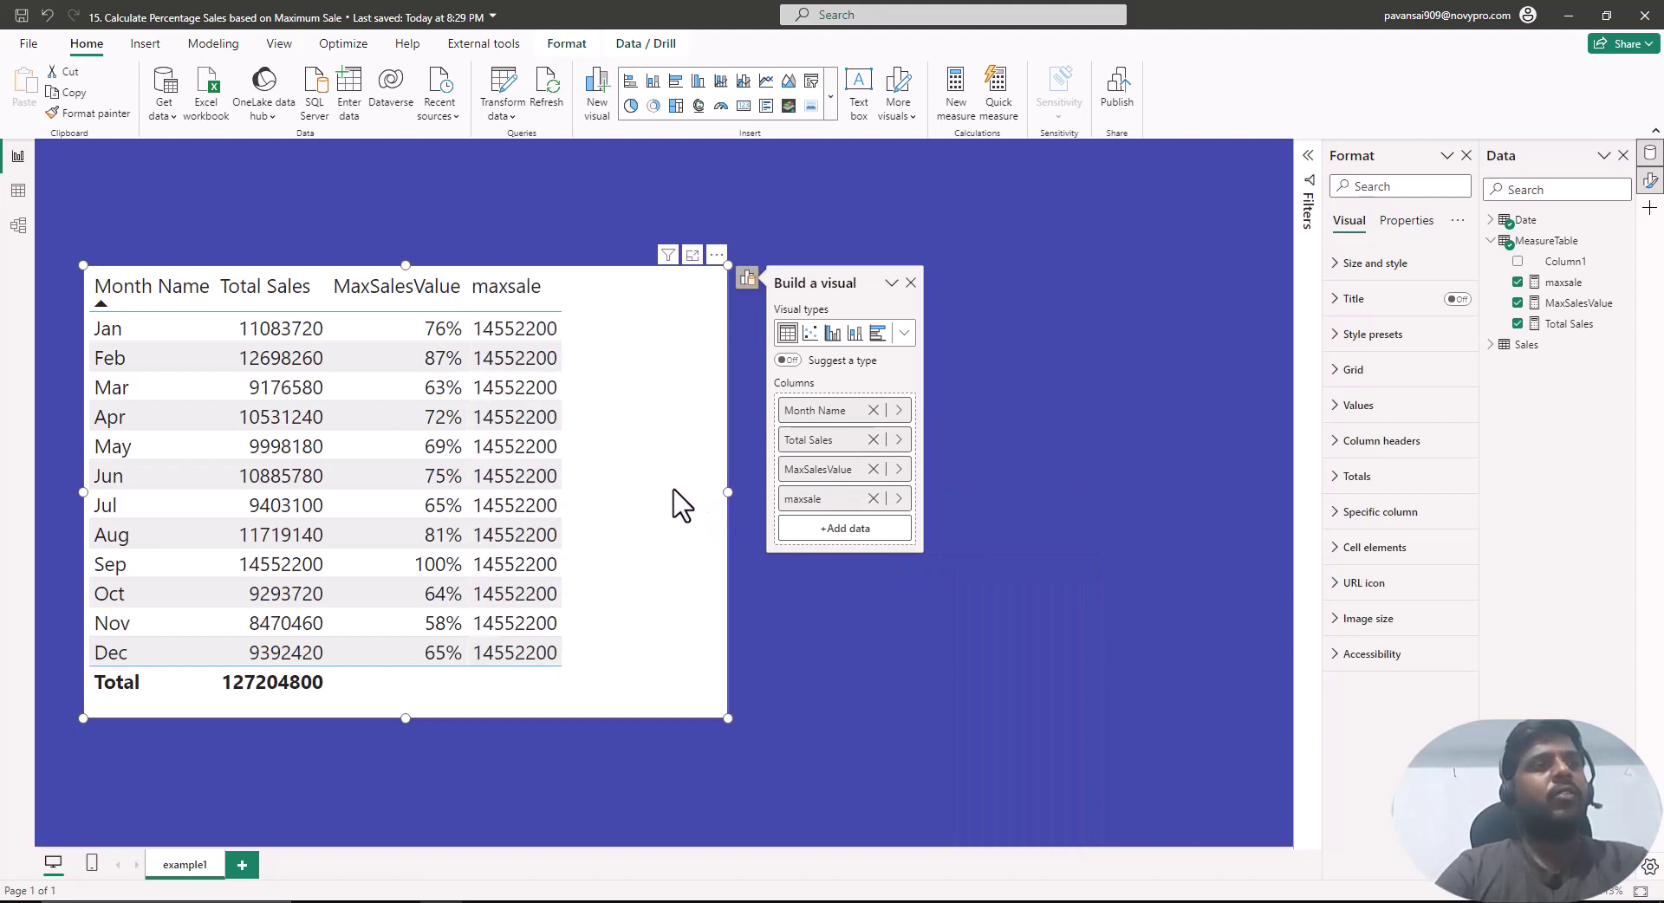
drag(226, 553, 330, 577)
mouse_move(561, 331)
mouse_down()
mouse_move(586, 346)
mouse_move(583, 442)
mouse_up()
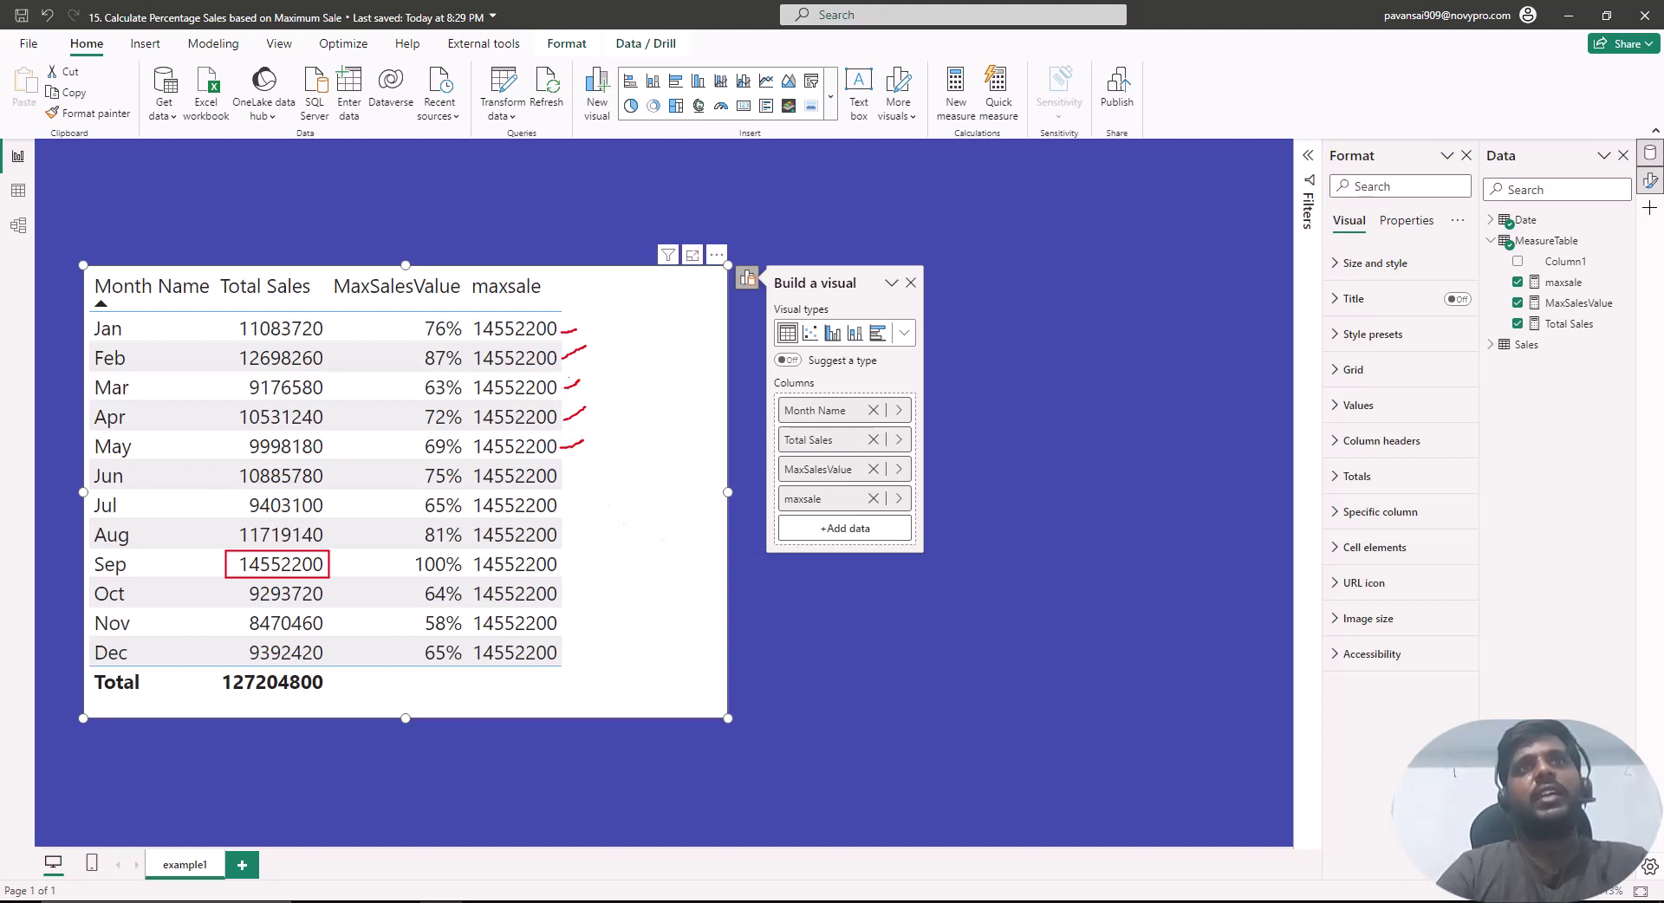
key(Escape)
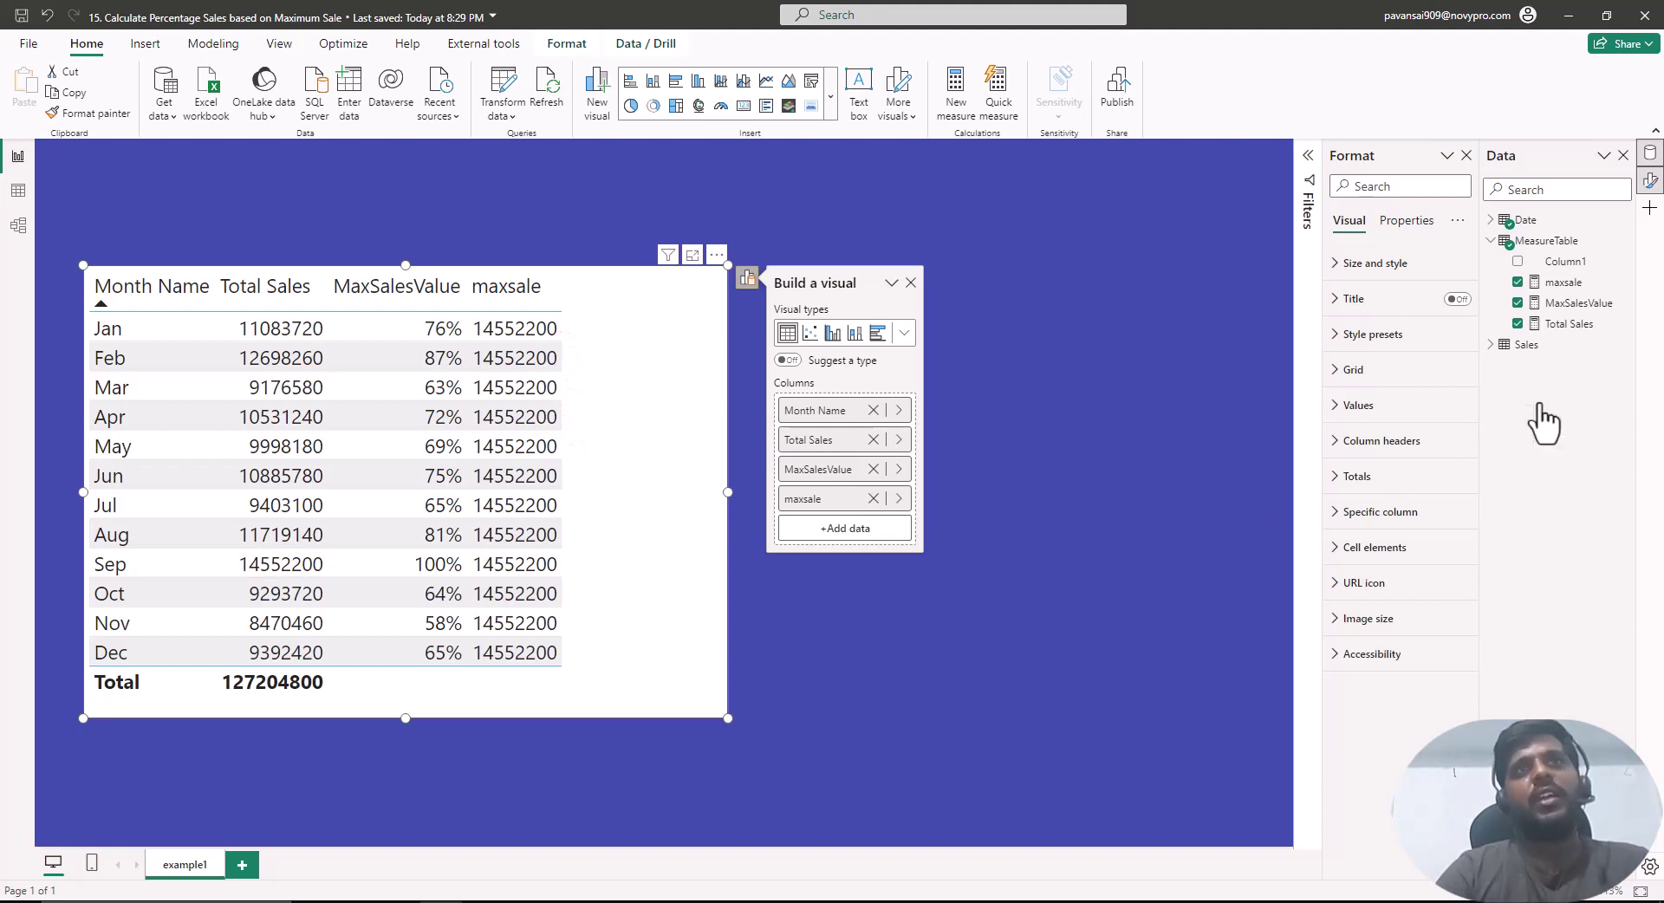
- Reopen the maxsale measure and add VAR result = DIVIDE([Total Sales],maxsalesvalue) on a new line above RETURN
click(1565, 284)
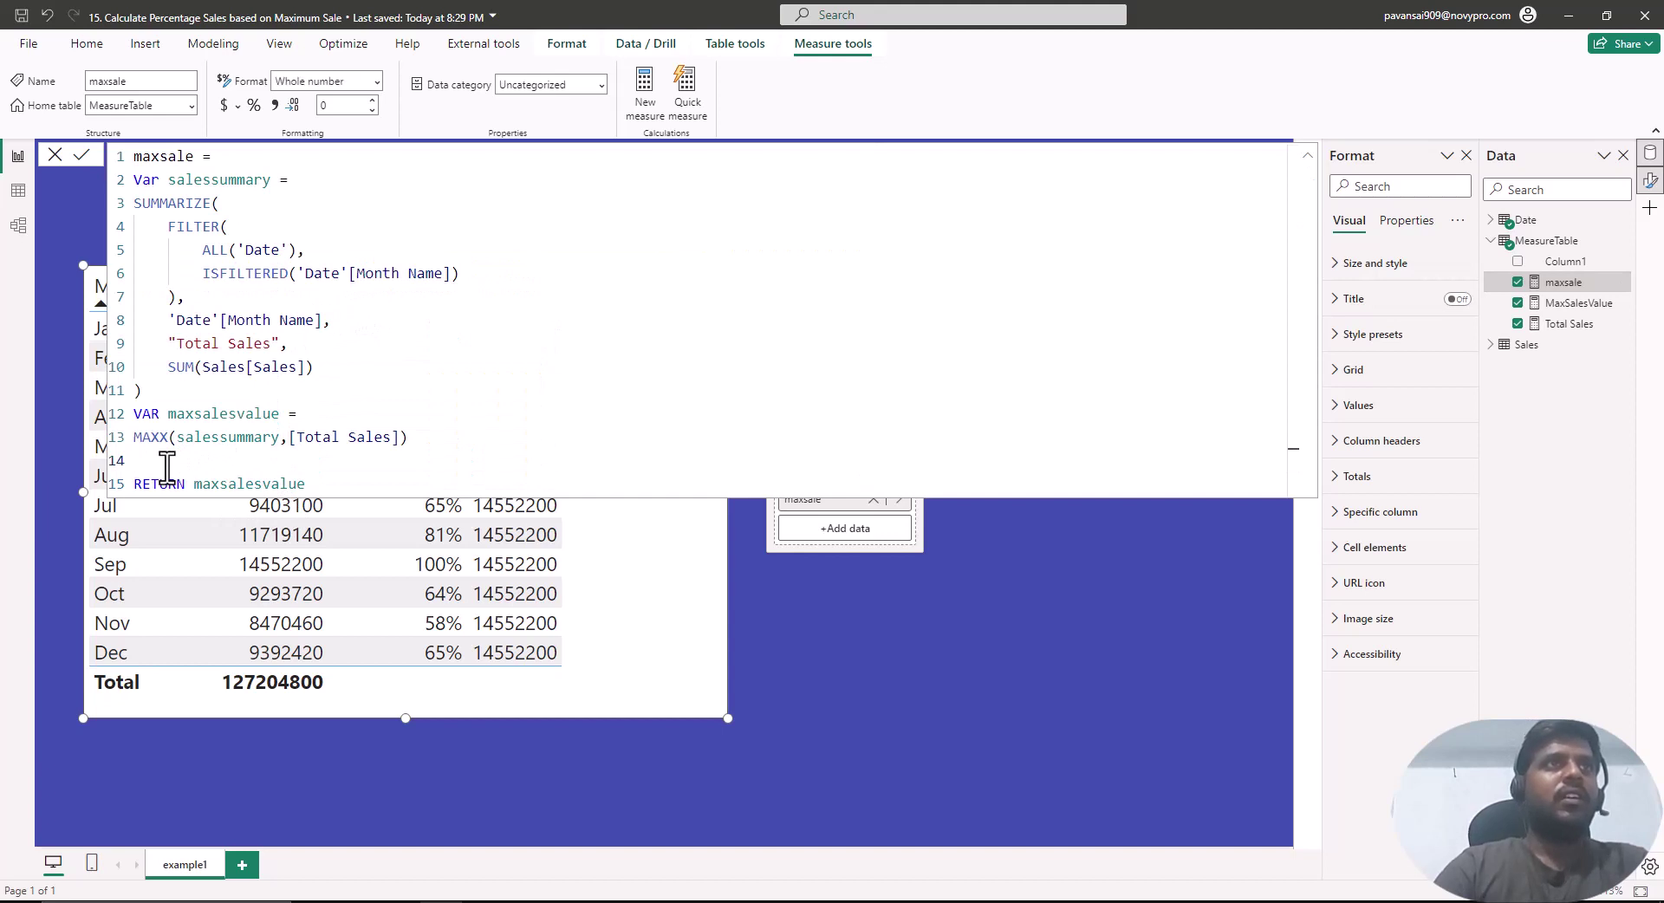
key(Return)
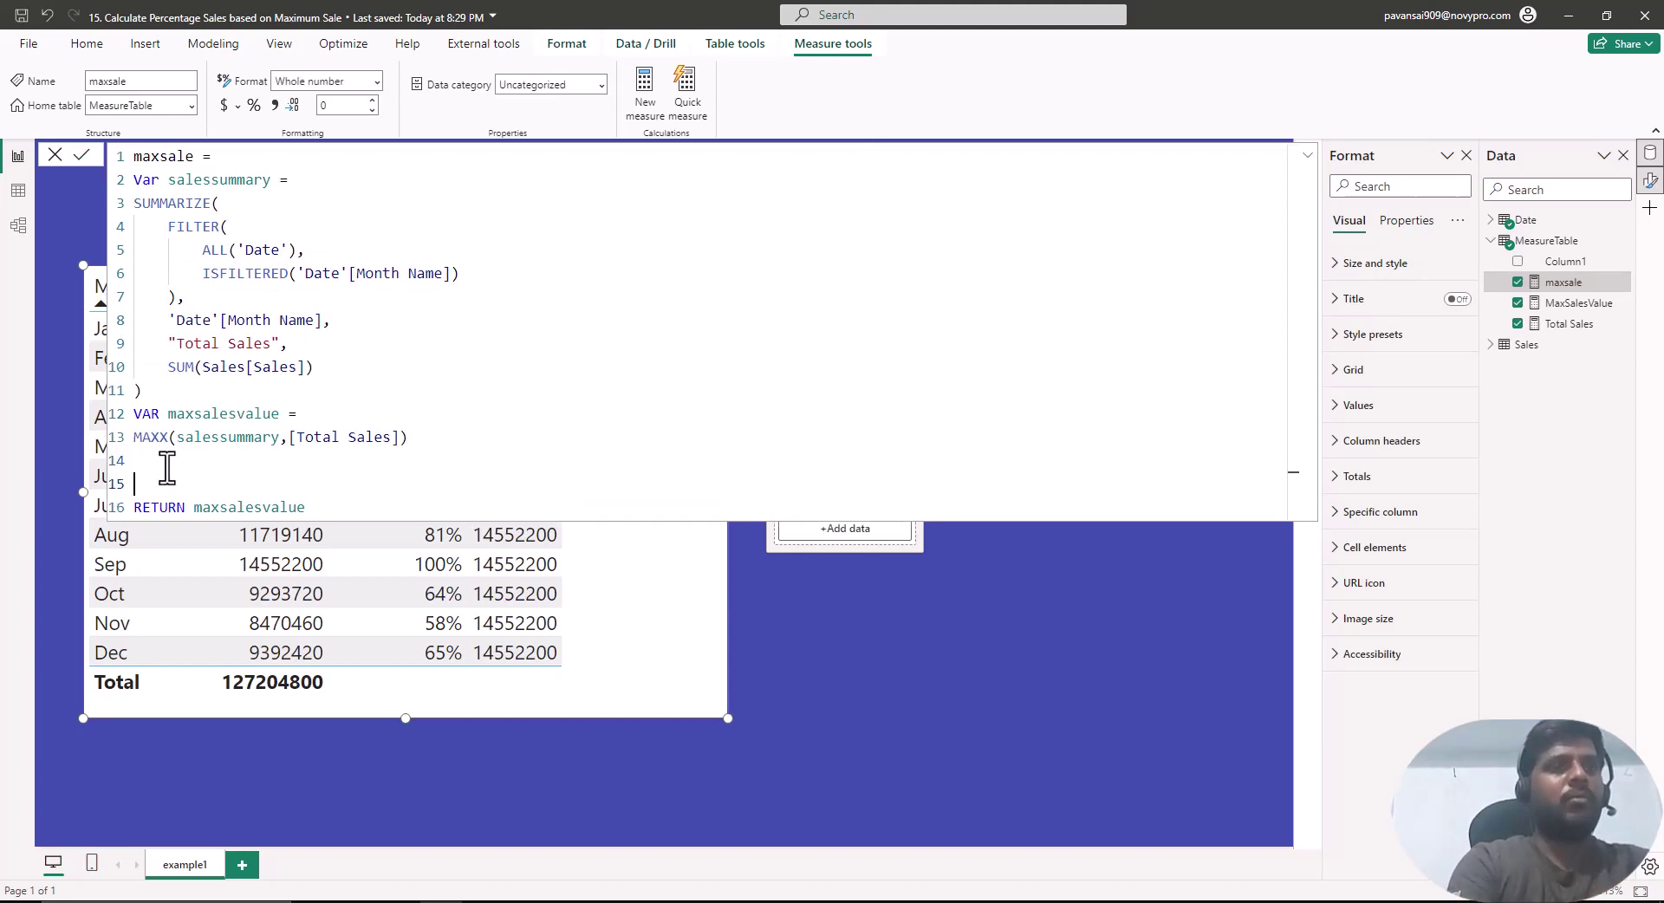
text(VAR resul)
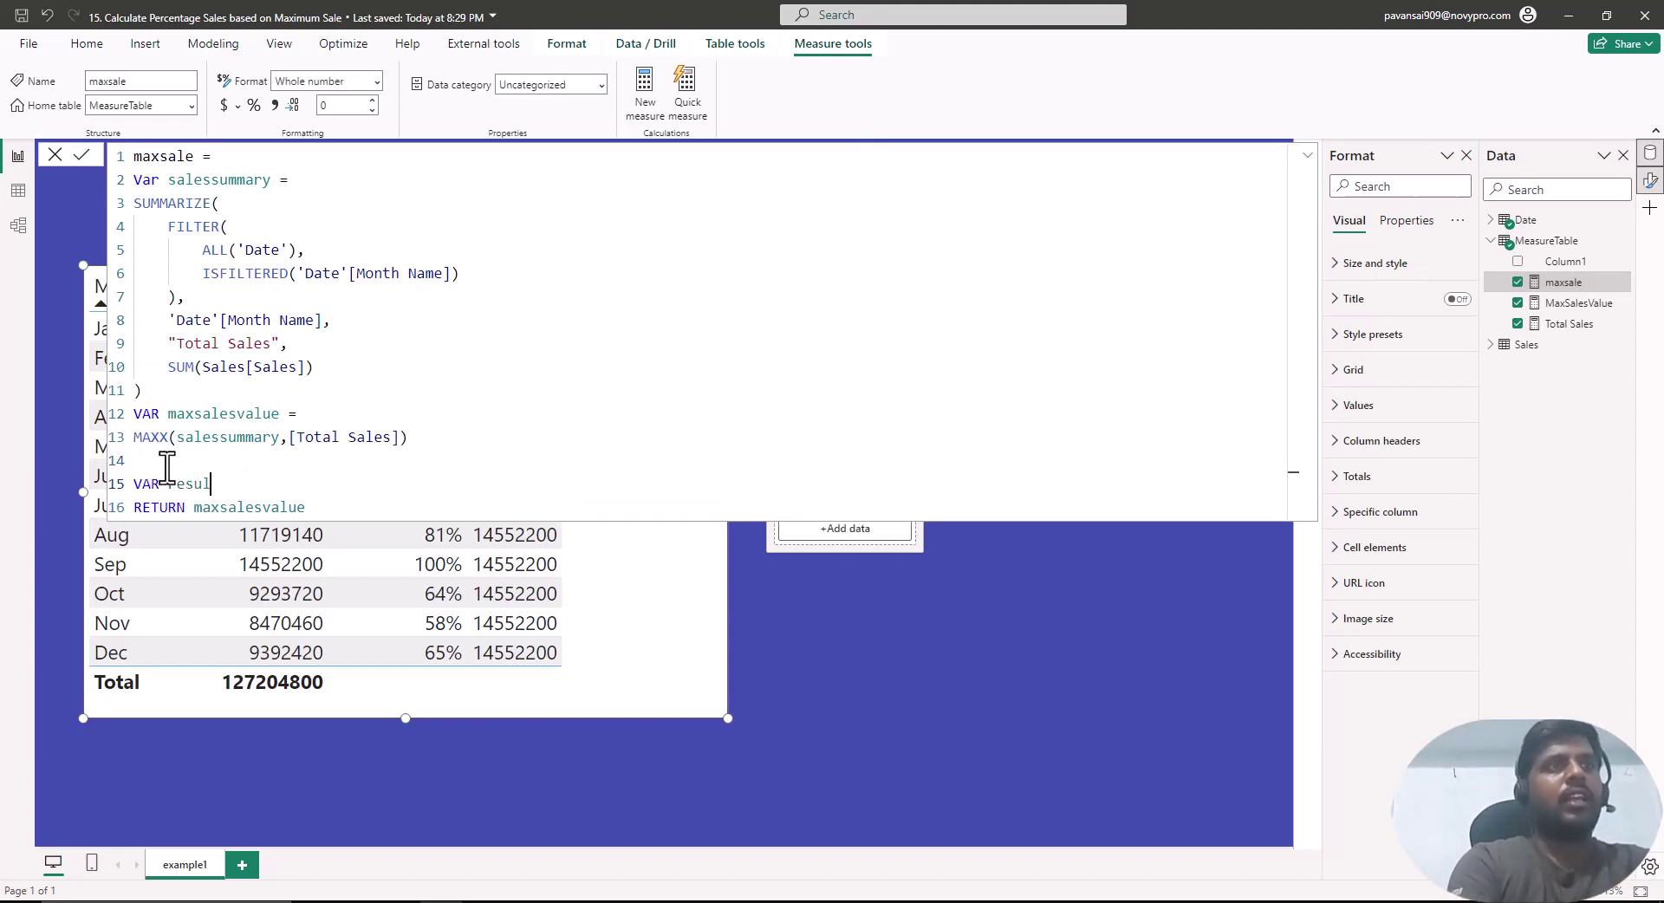
text(t = )
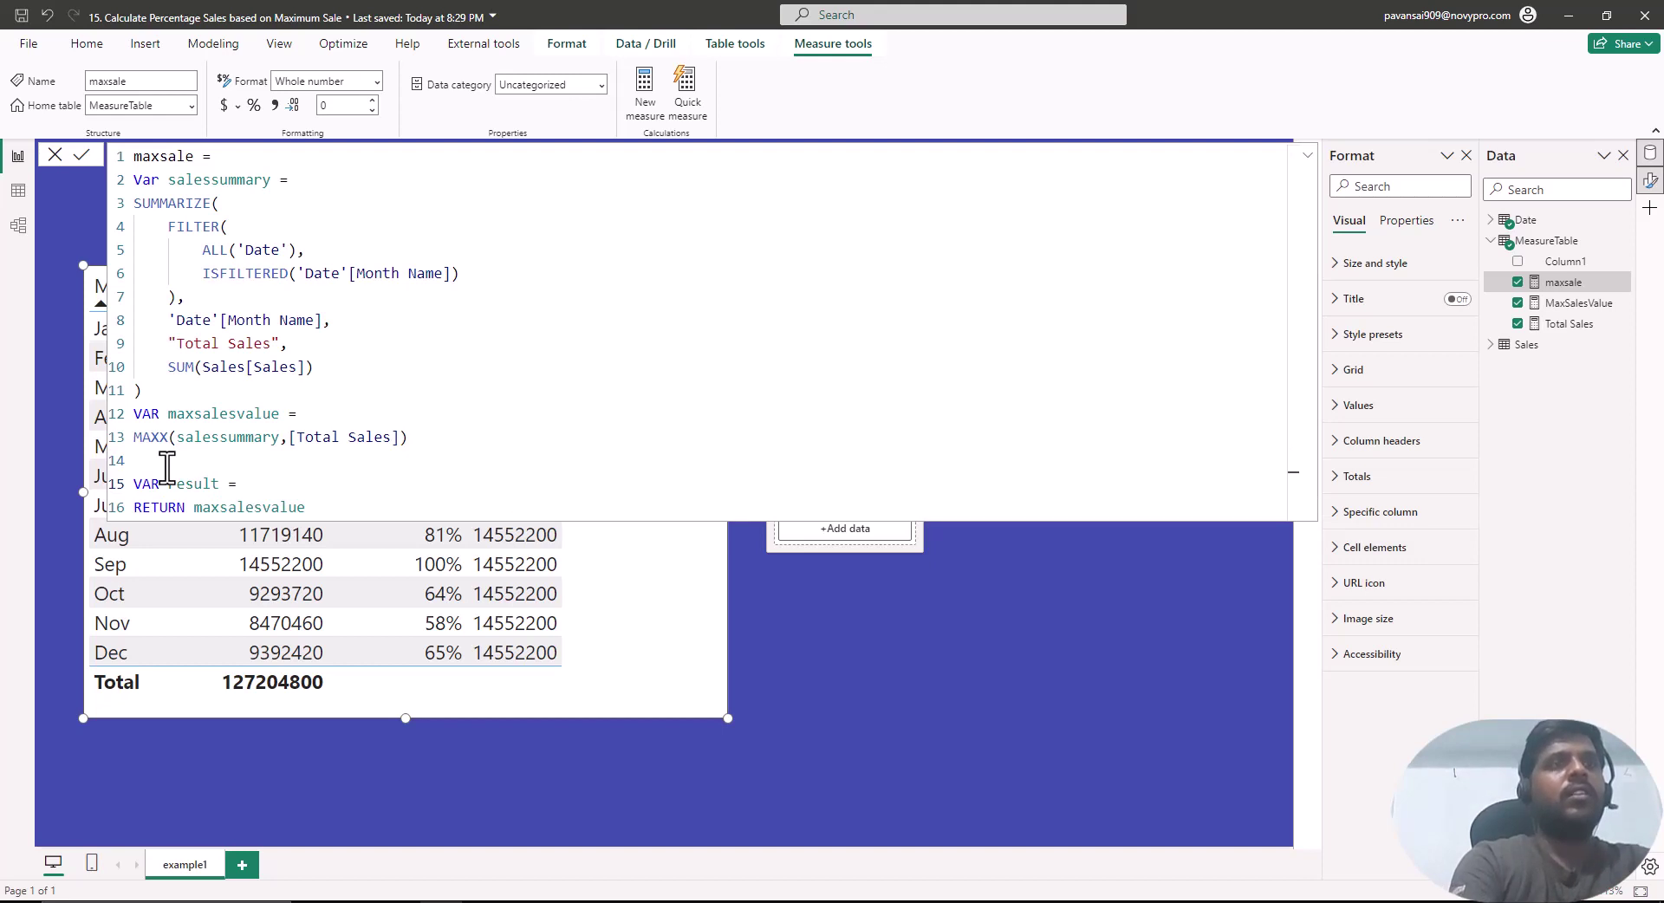
text(DIVIDE()
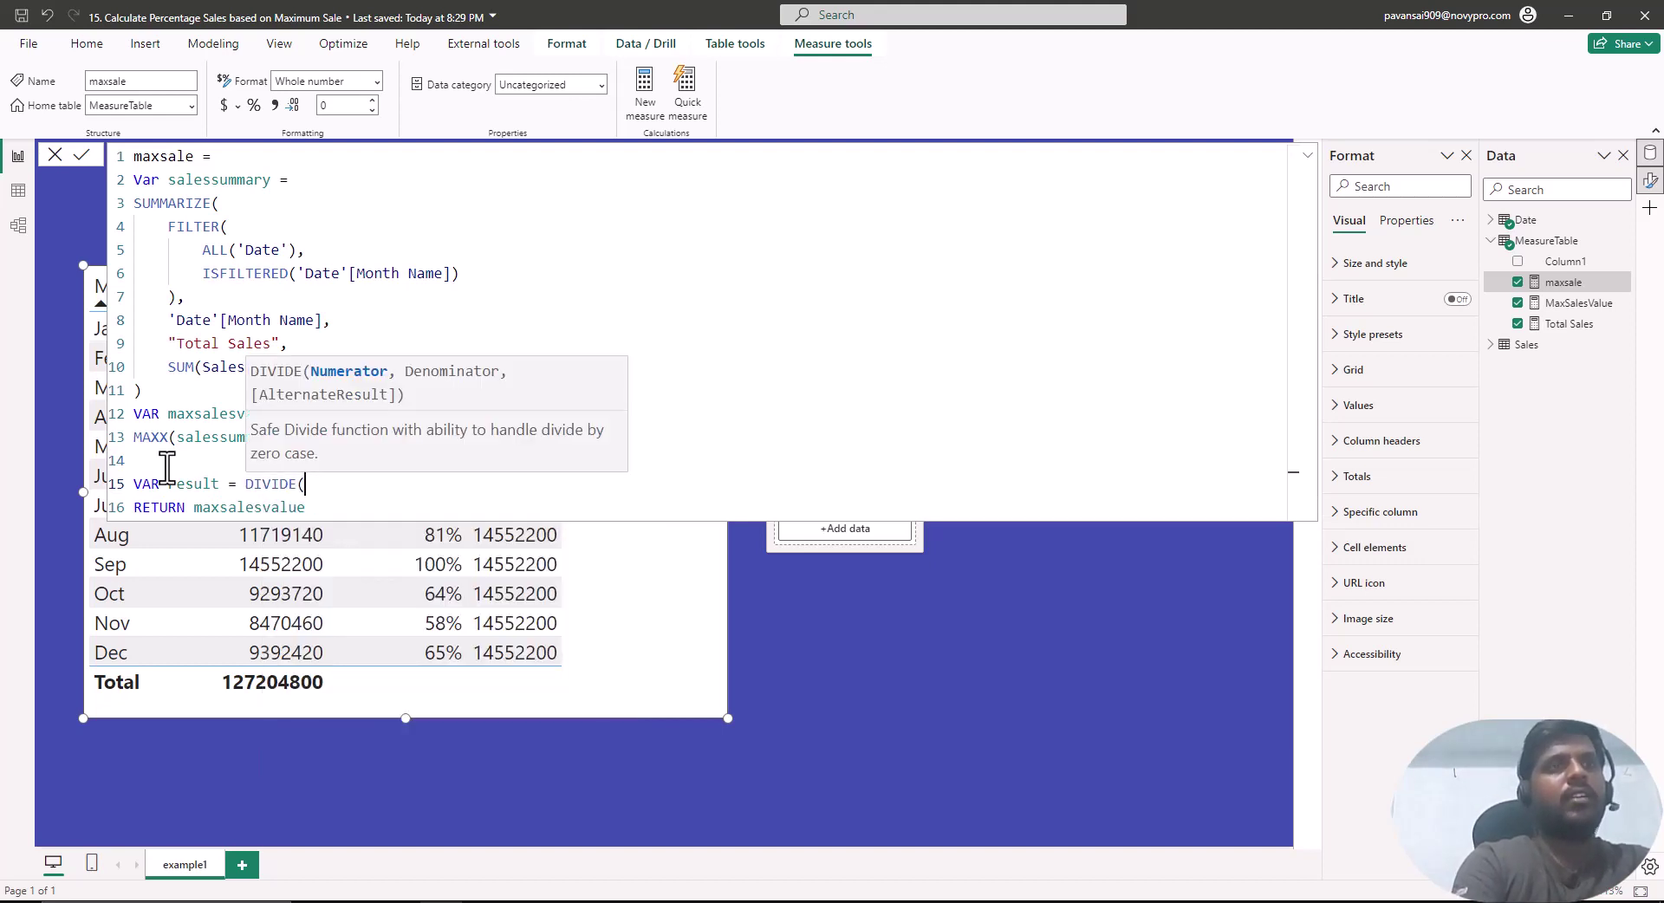
text([)
key(Tab)
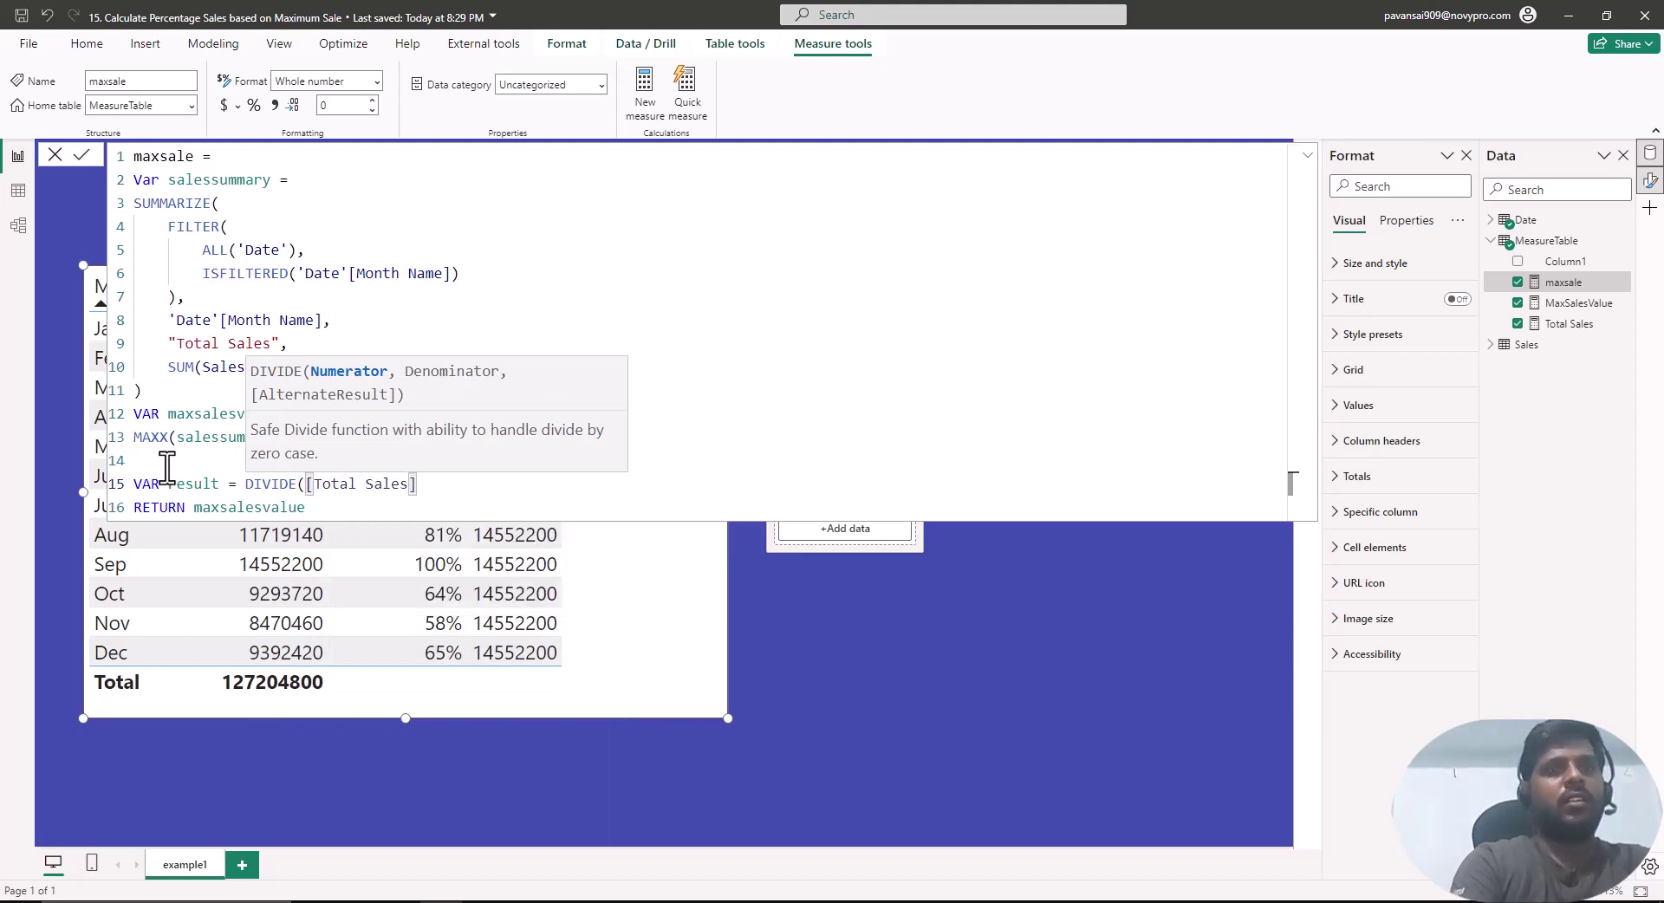
text(,)
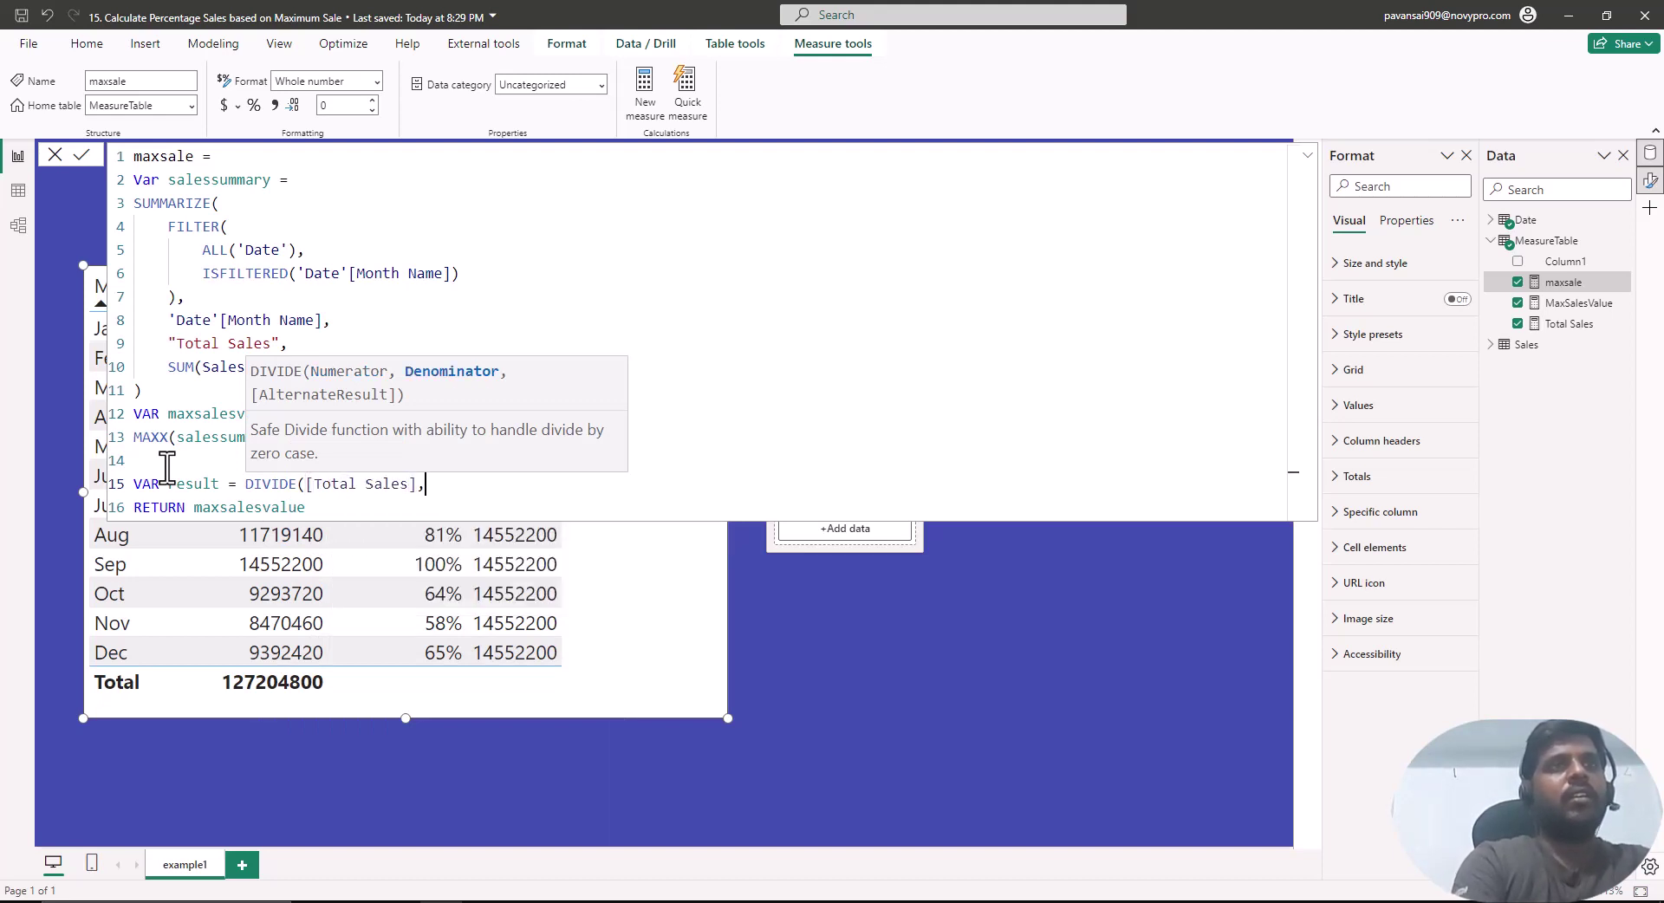
text(maxsale)
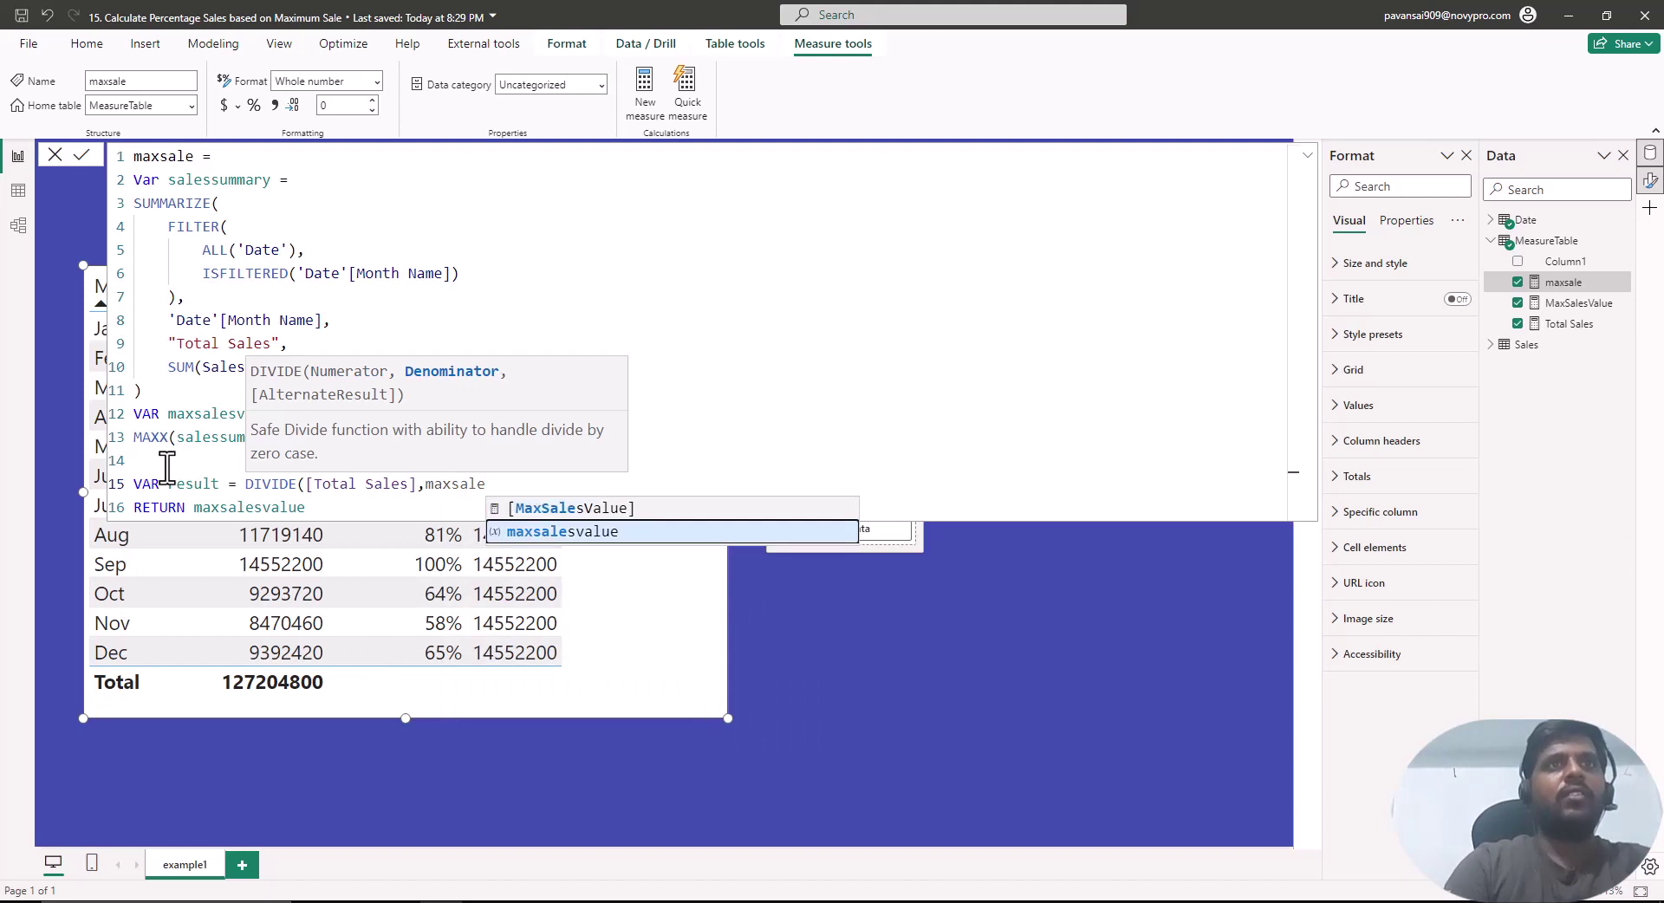
key(Tab)
text())
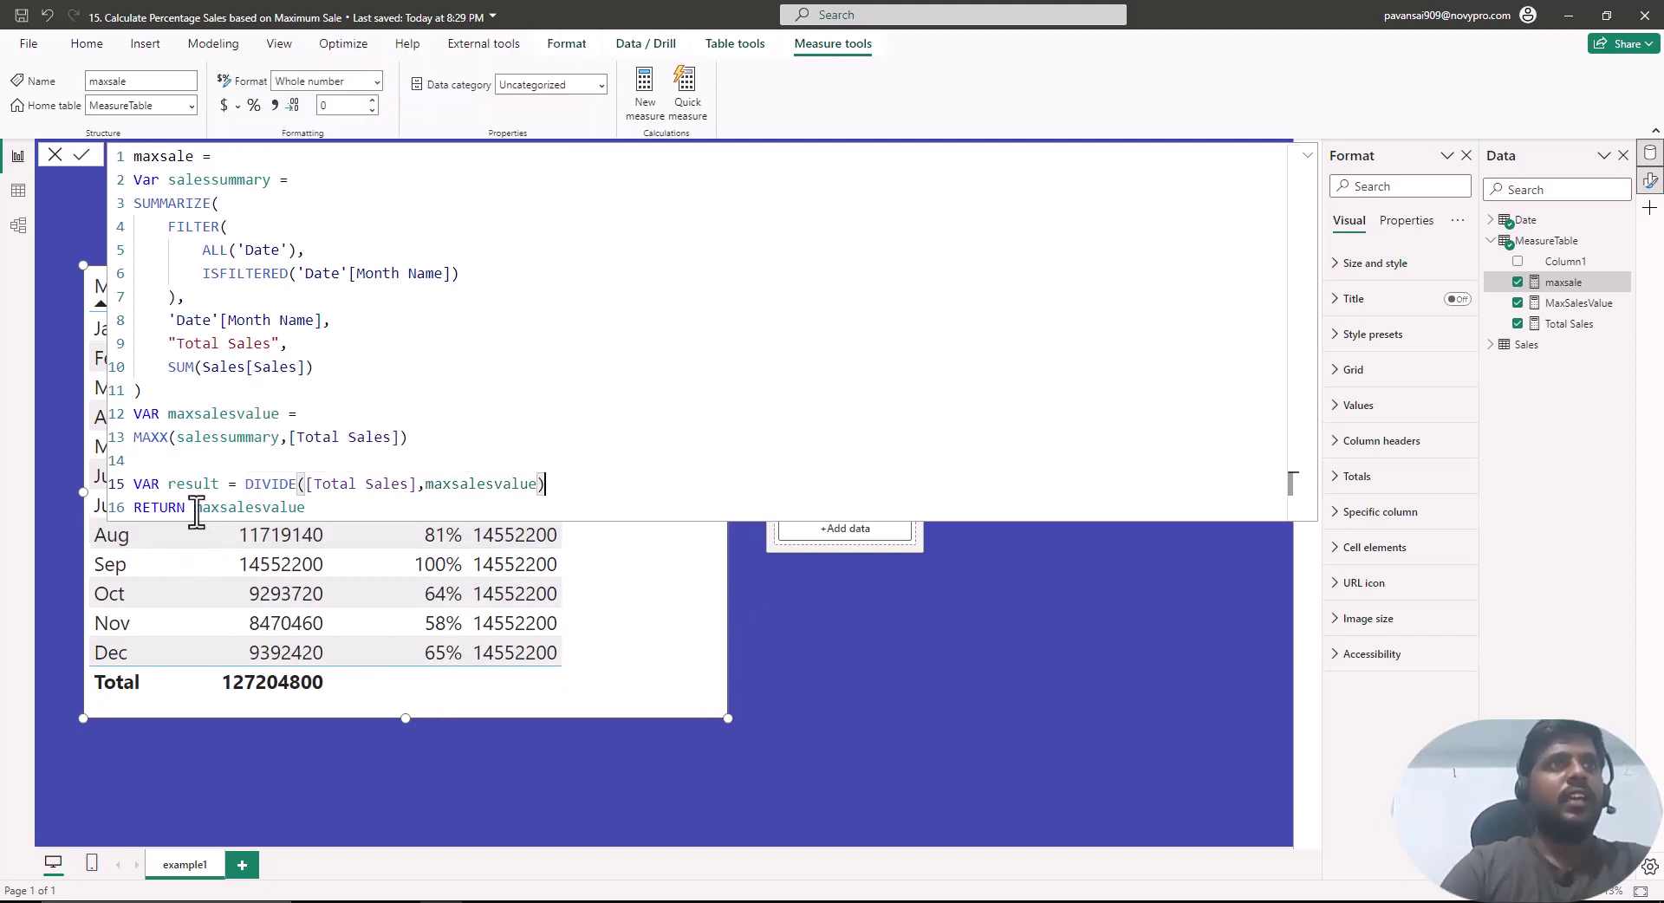
- Change the measure's RETURN expression from maxsalesvalue to result
drag(193, 509, 320, 511)
click(320, 511)
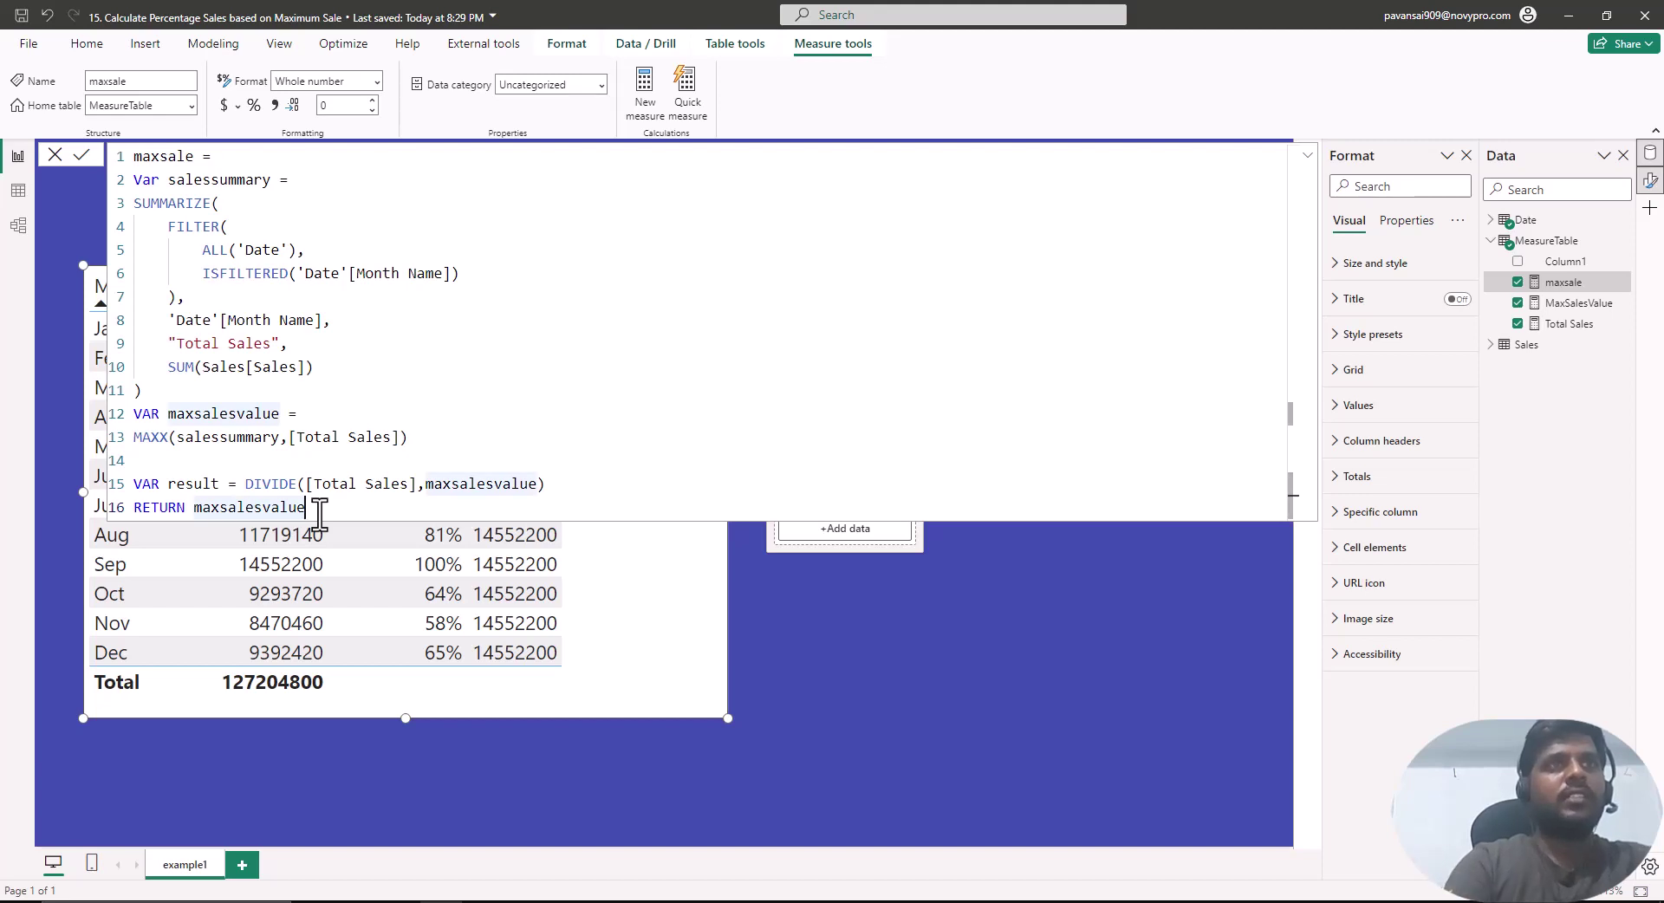
key(BackSpace)
key(BackSpace)
key(BackSpace)
key(BackSpace)
key(BackSpace)
key(BackSpace)
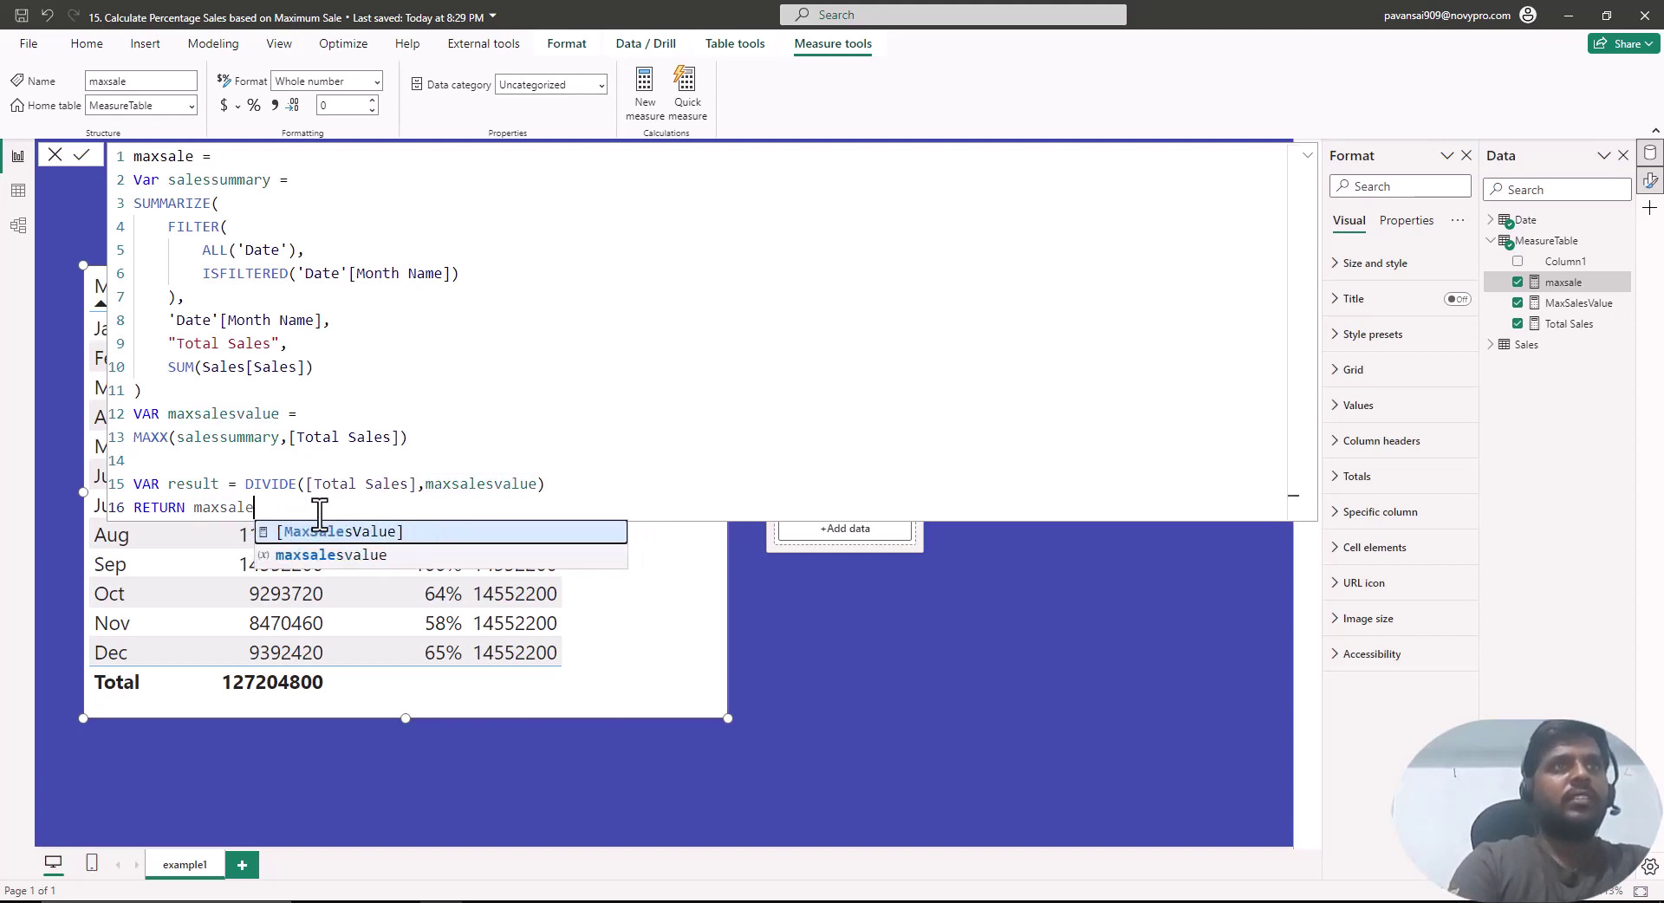
key(BackSpace)
key(BackSpace)
key(BackSpace)
key(BackSpace)
key(BackSpace)
key(BackSpace)
key(BackSpace)
key(BackSpace)
key(BackSpace)
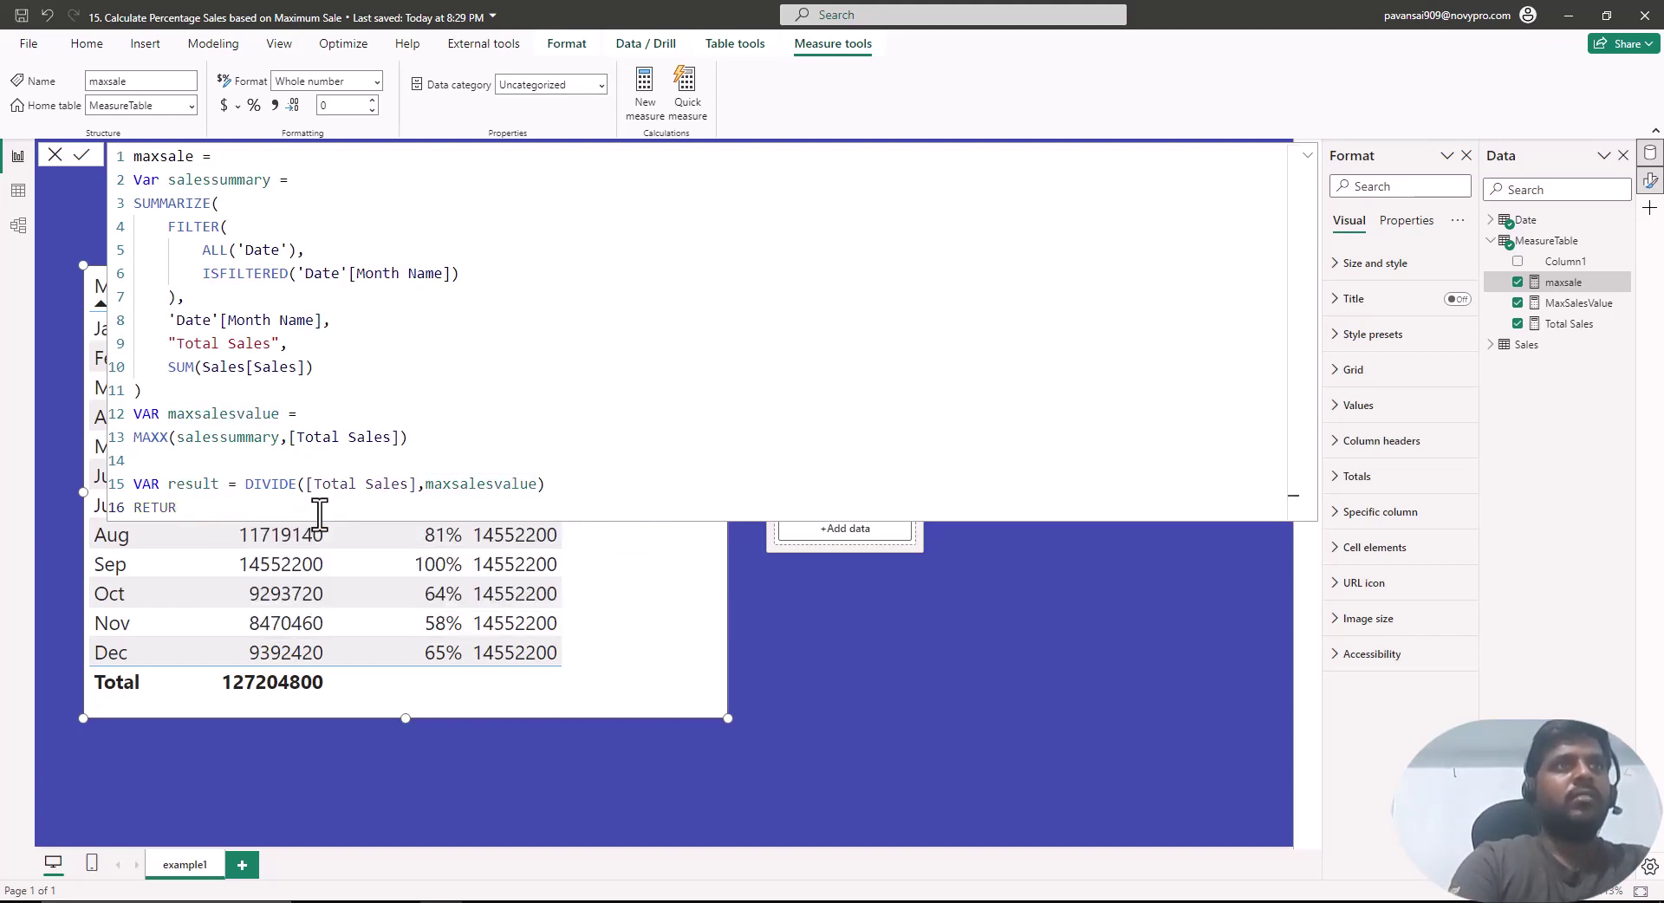
text(N result)
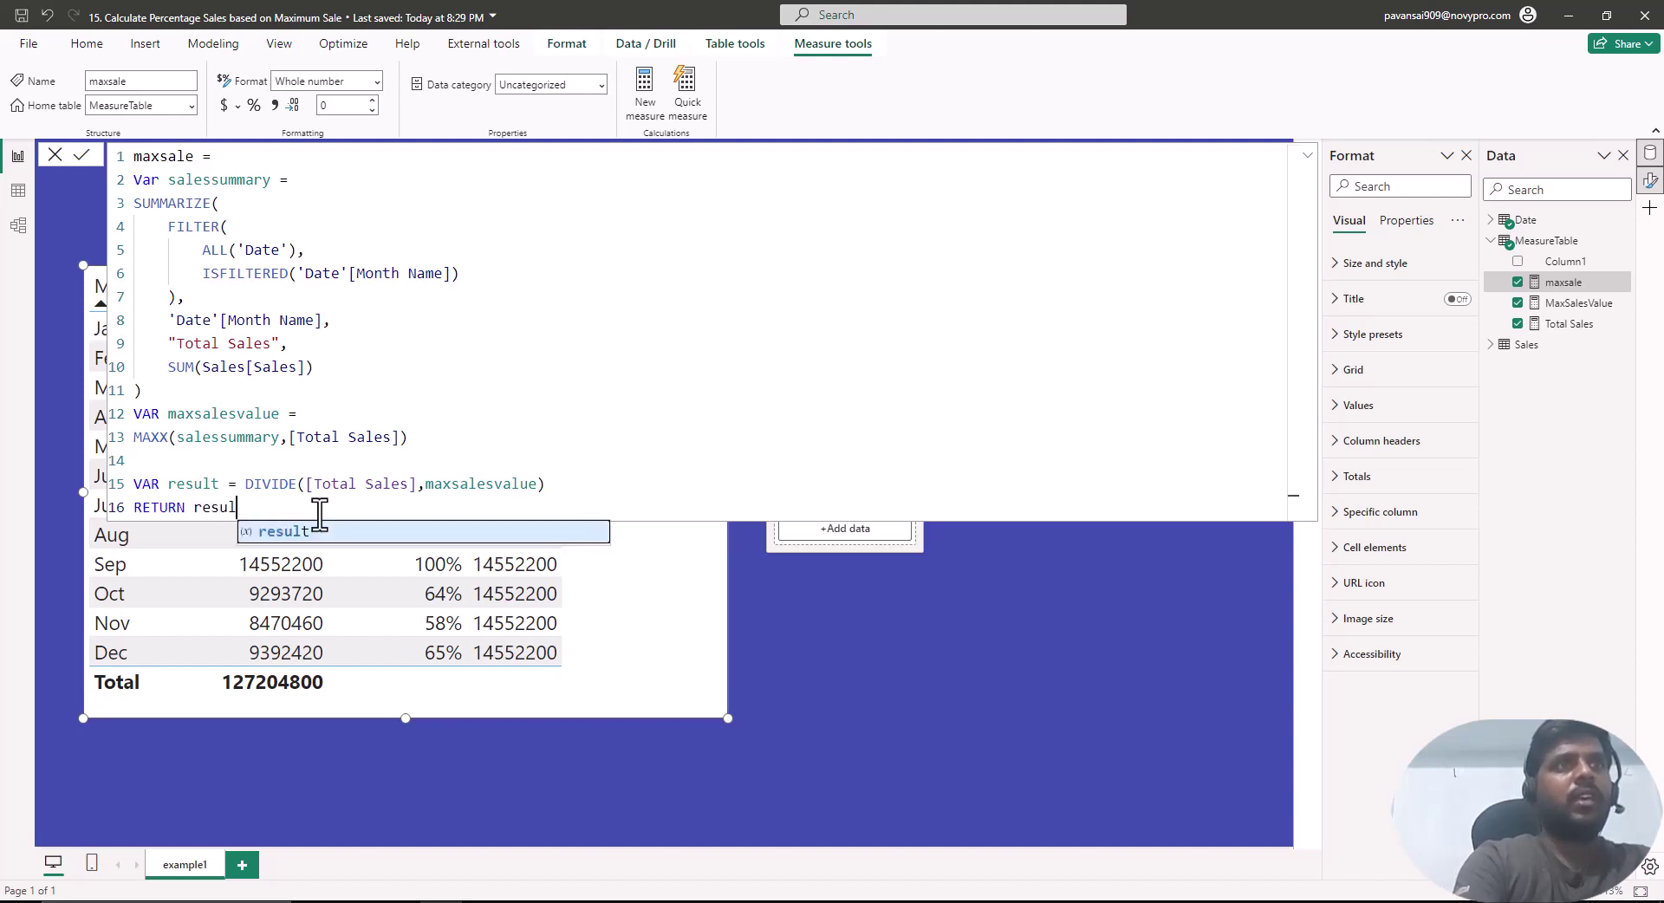
- Commit the maxsale measure, format it as a percentage and close the formula editor to show the whole table
click(82, 155)
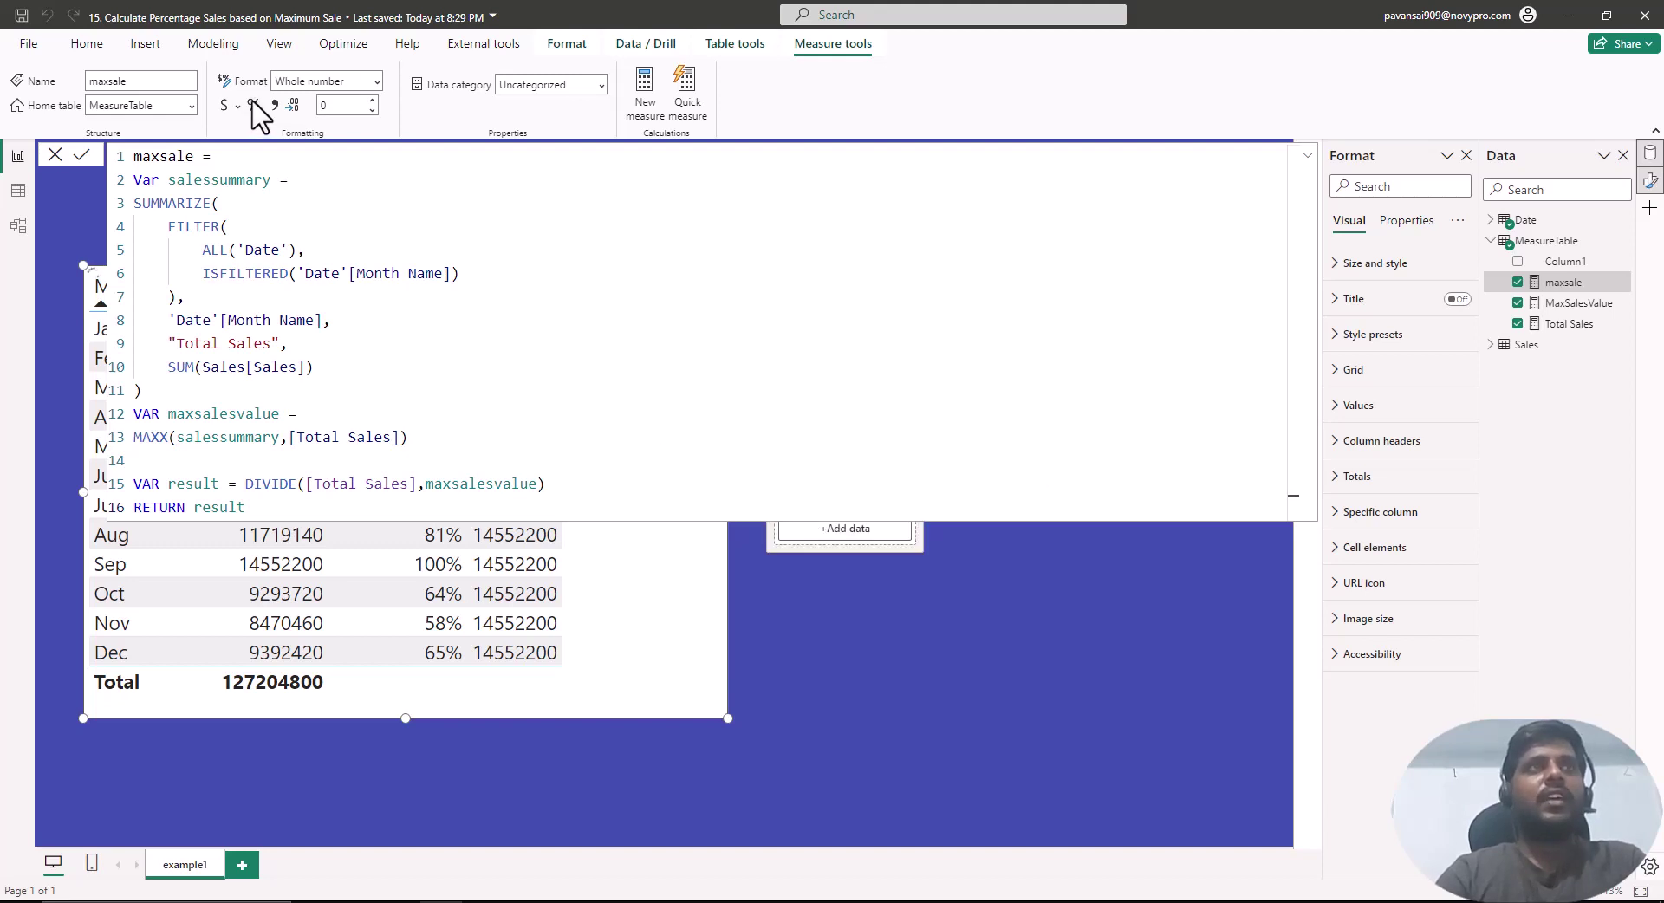
click(253, 105)
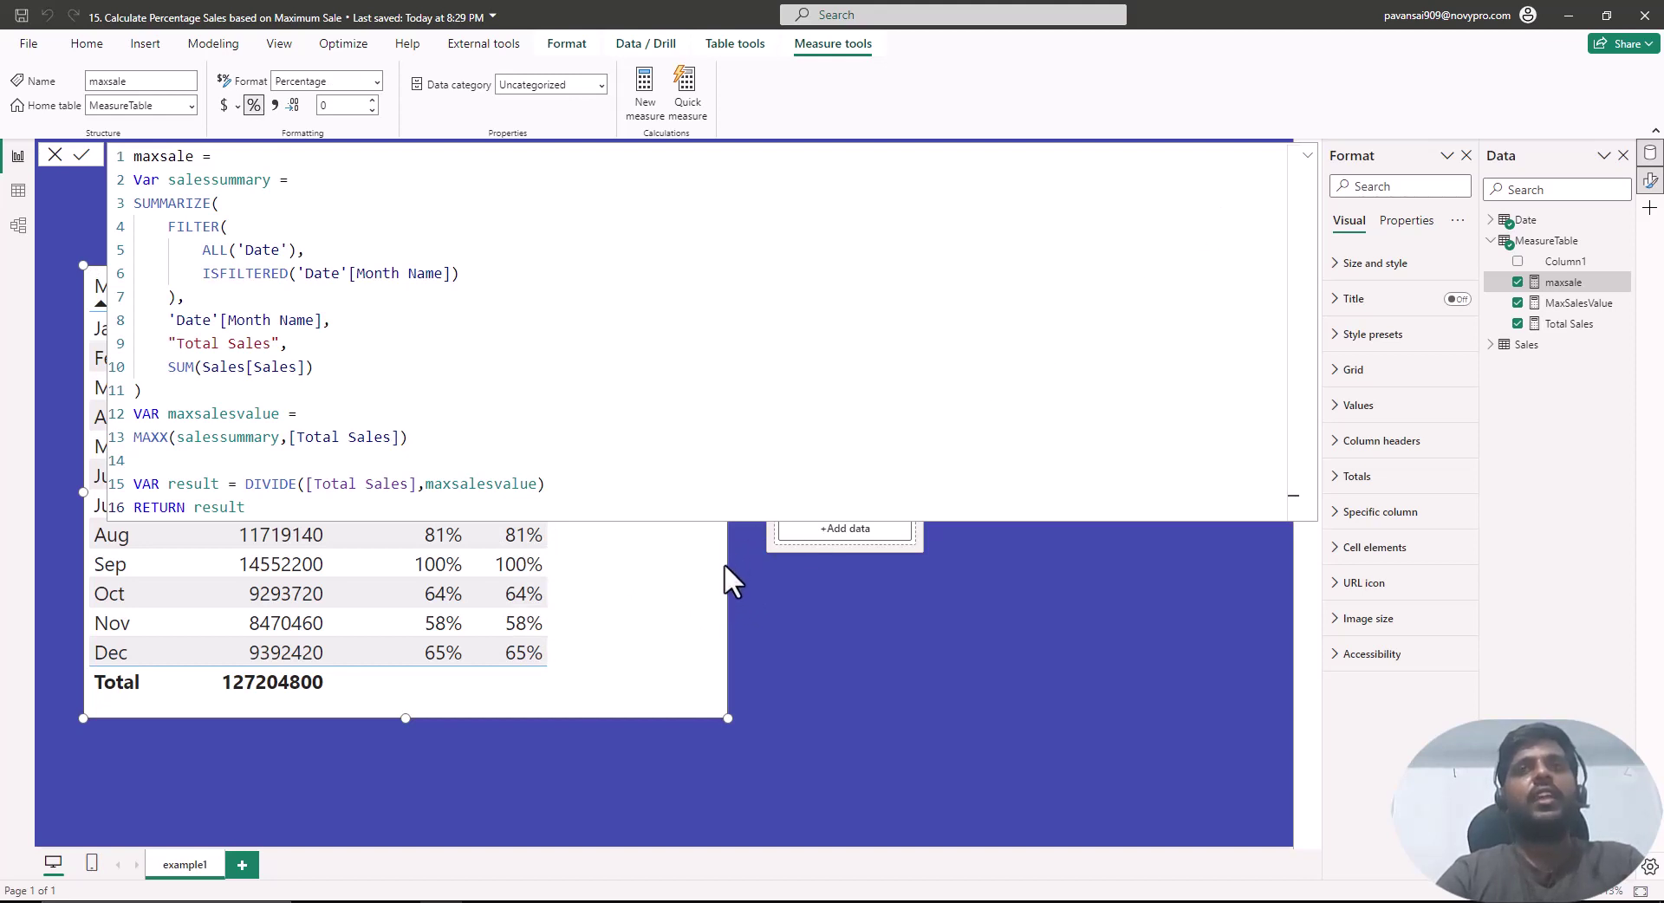
click(758, 563)
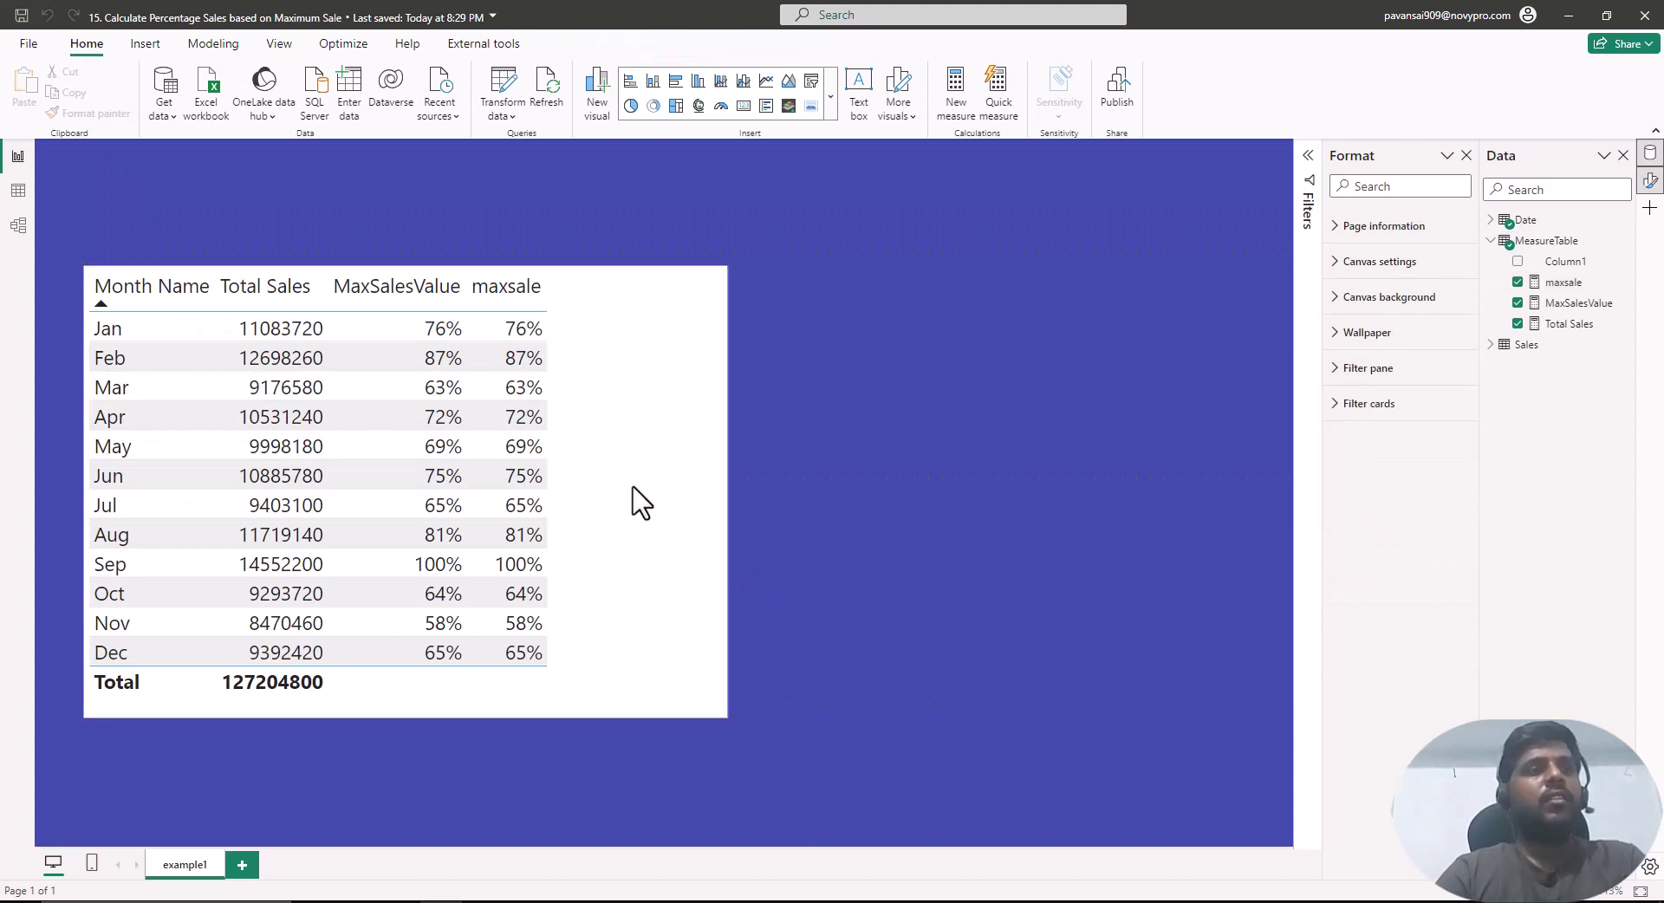
drag(463, 328, 505, 303)
mouse_move(463, 368)
mouse_down()
mouse_move(487, 346)
mouse_move(477, 382)
mouse_up()
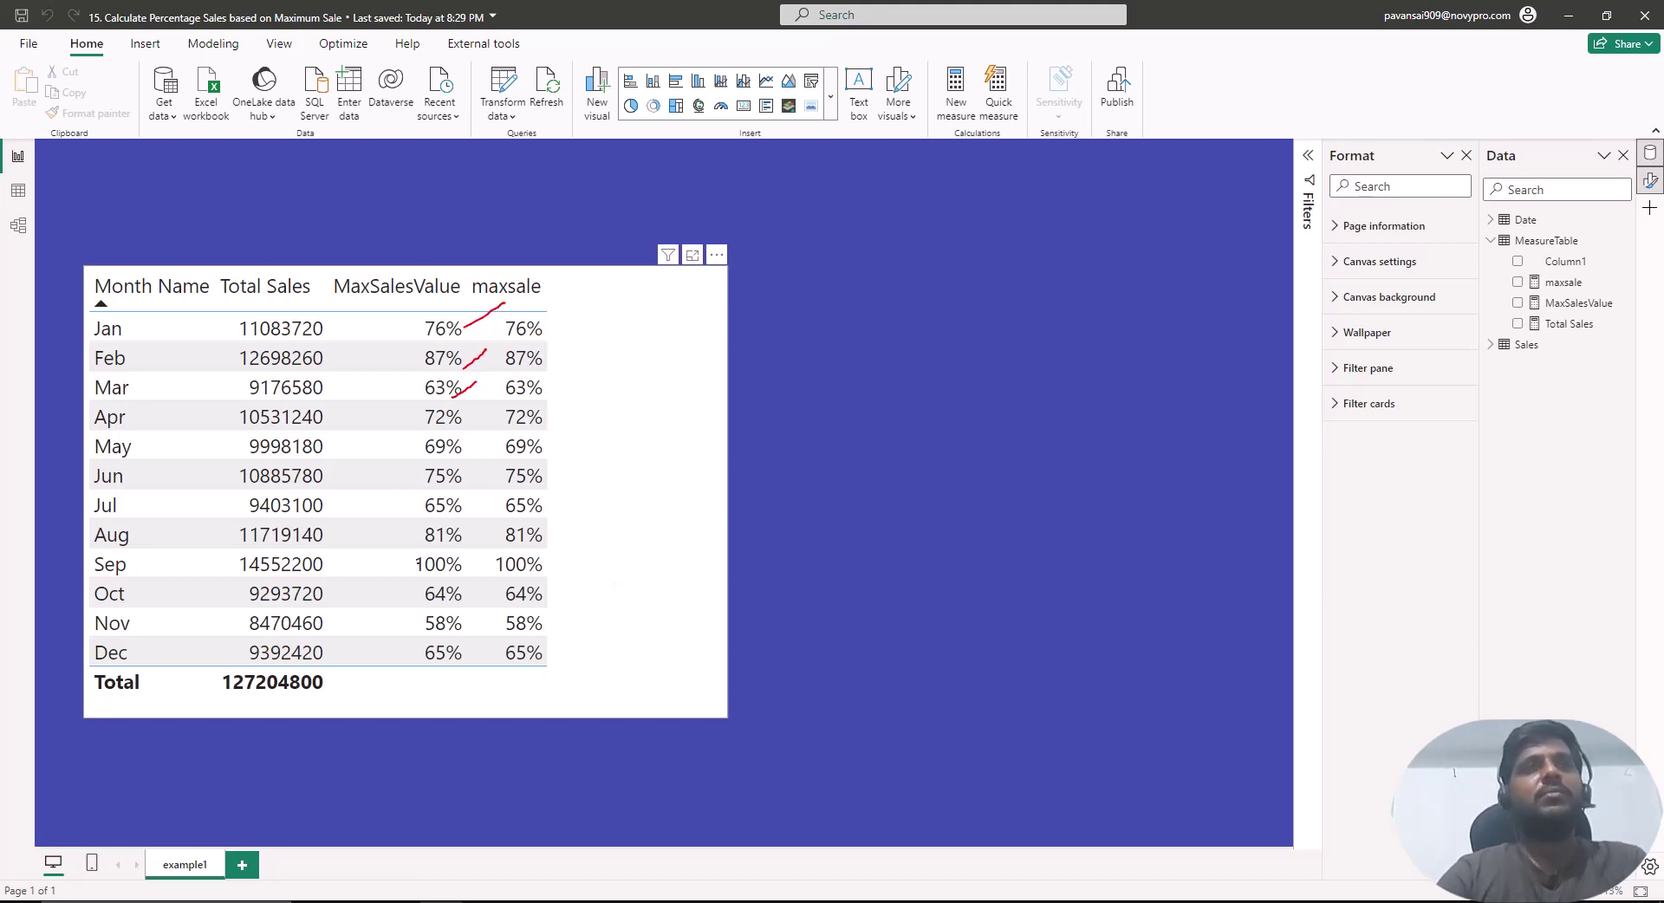
mouse_move(214, 548)
mouse_down()
mouse_move(344, 577)
mouse_move(353, 557)
mouse_up()
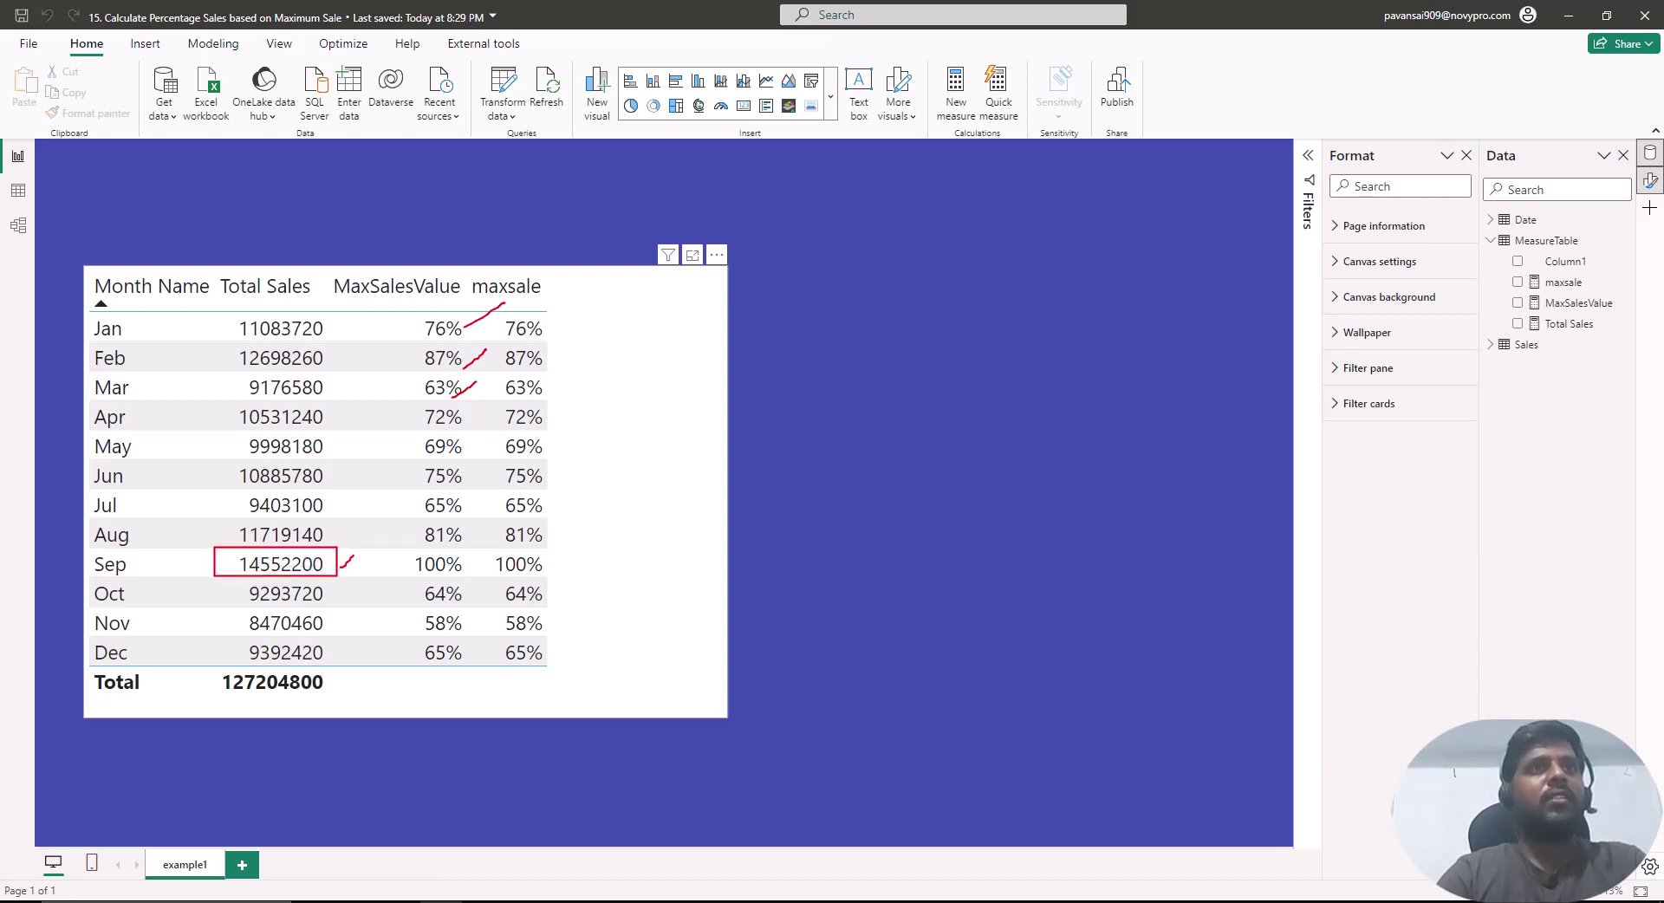